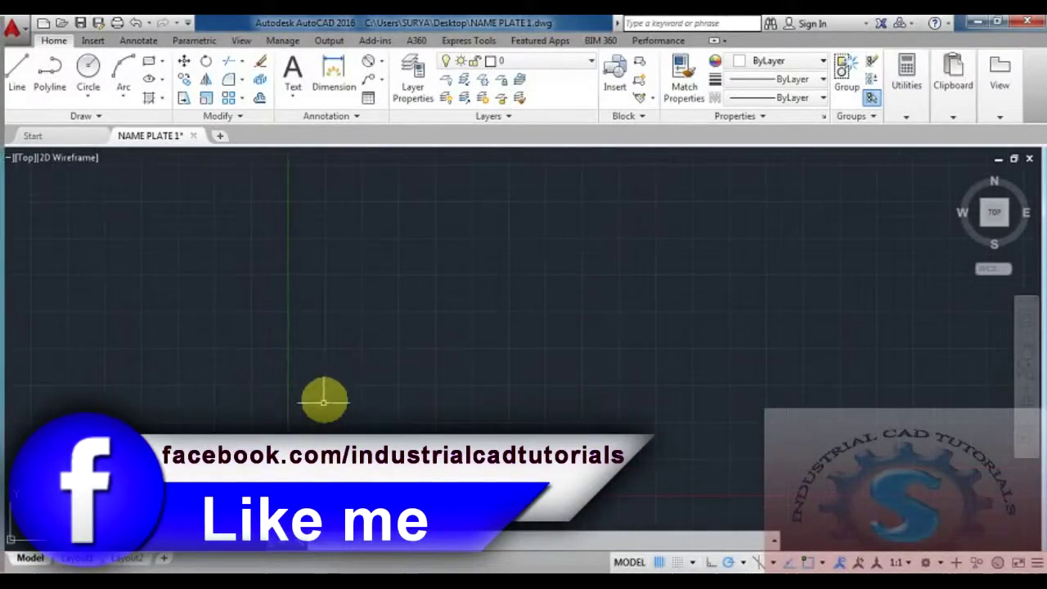
Step: Turn off the drawing grid display
key("Escape")
key("Escape")
left_click(661, 562)
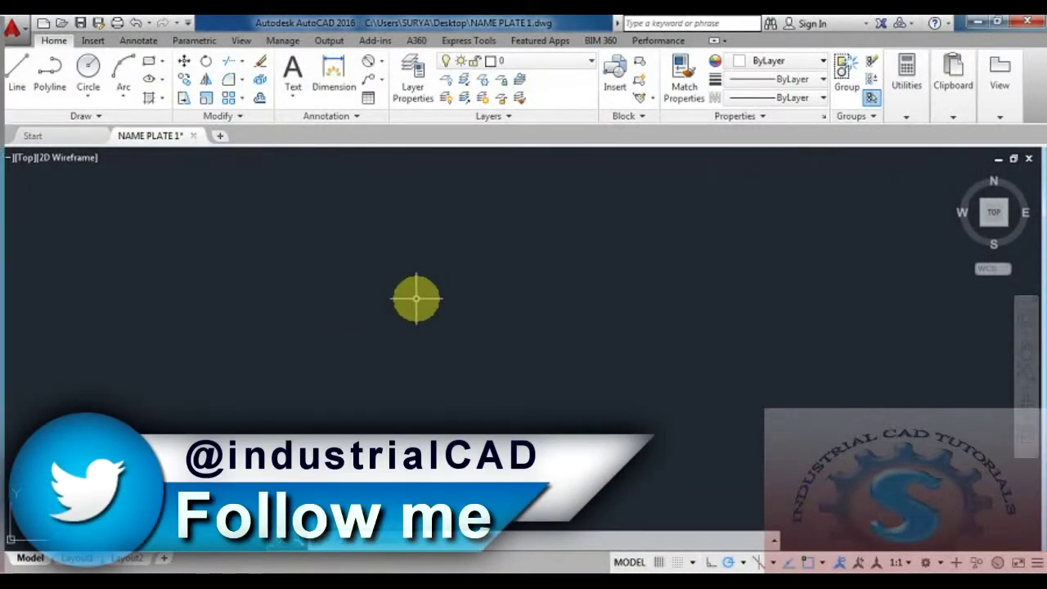
Step: Draw a rectangle 250 long and 200 wide using the Dimensions option of the Rectangle command
type("E")
key("BackSpace")
key("BackSpace")
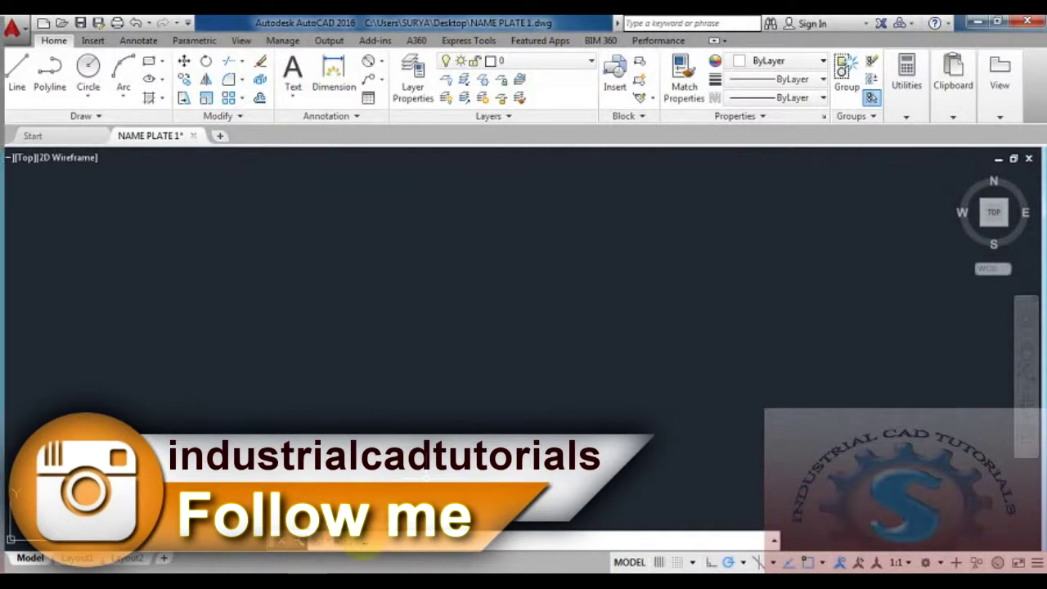
type("rec")
key("Return")
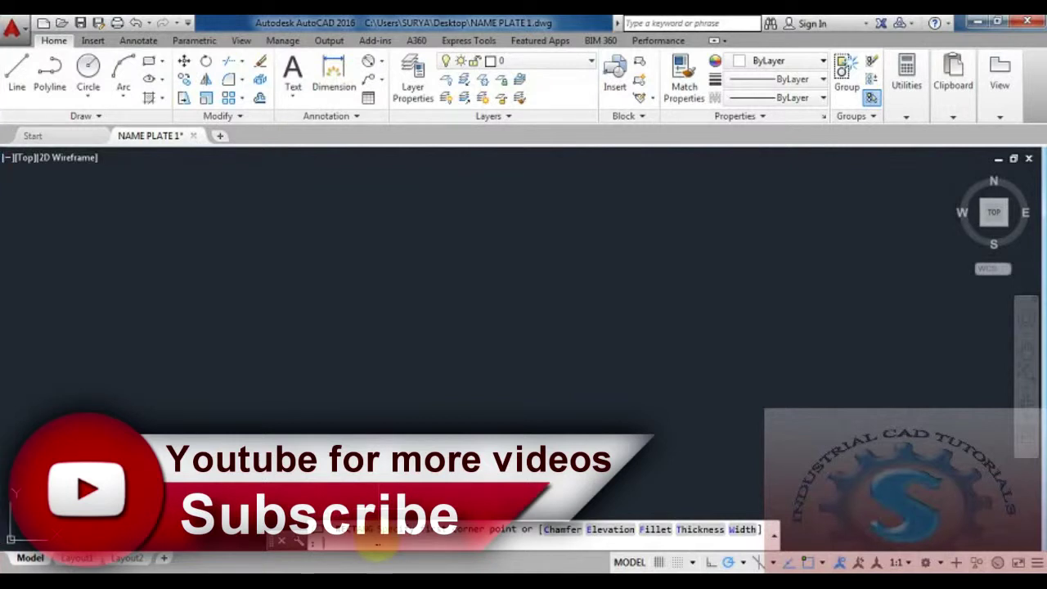
left_click(283, 205)
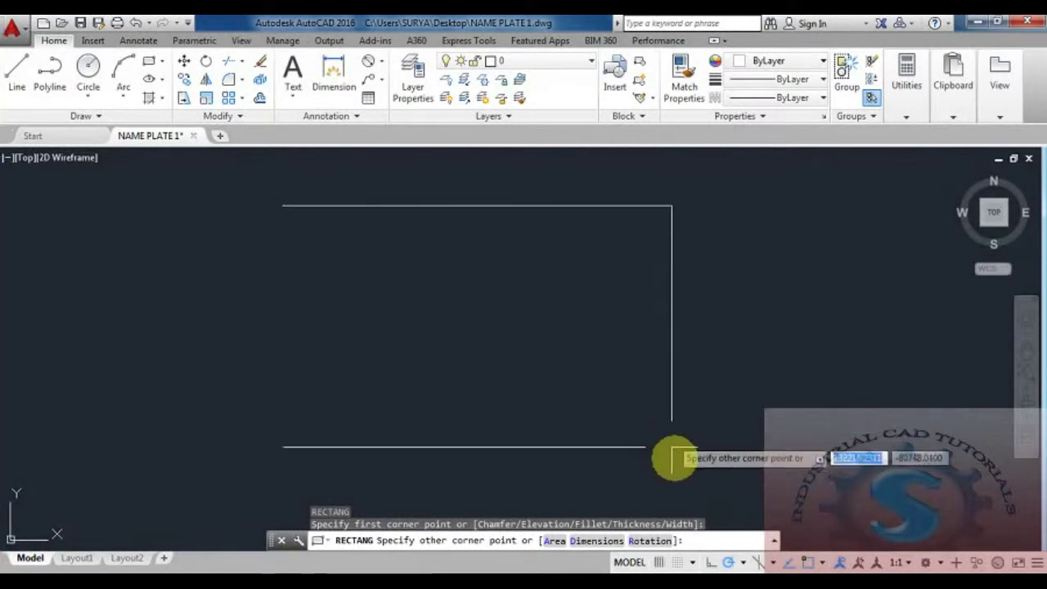
type("d")
key("Return")
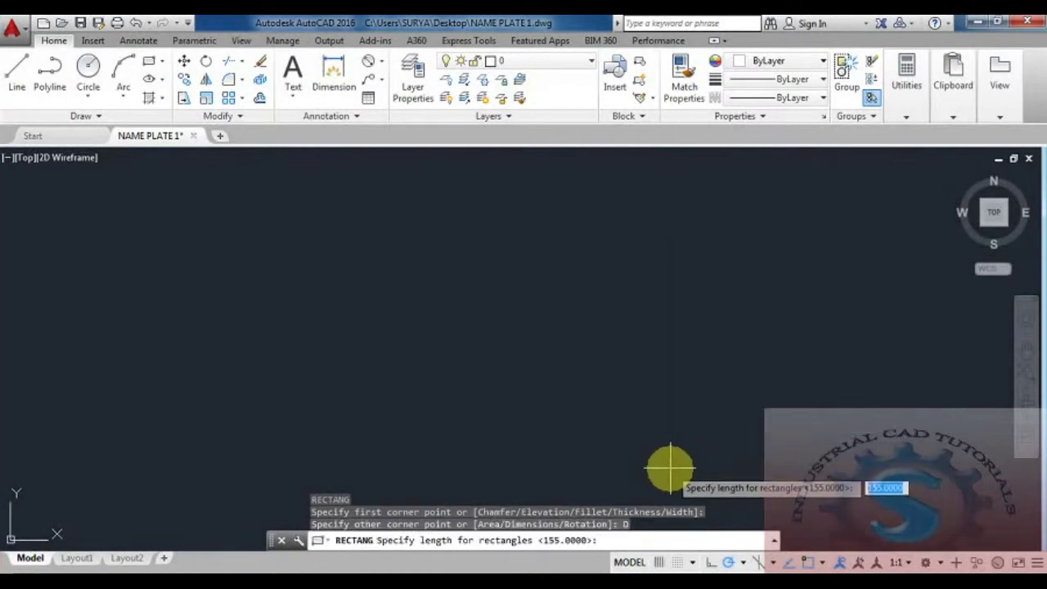
key("Return")
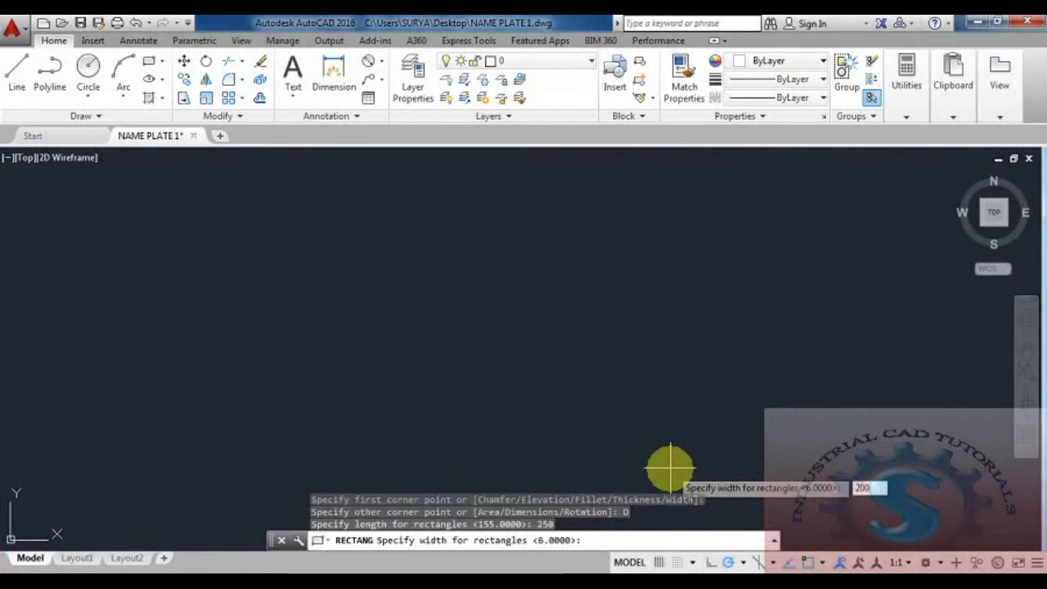
key("Return")
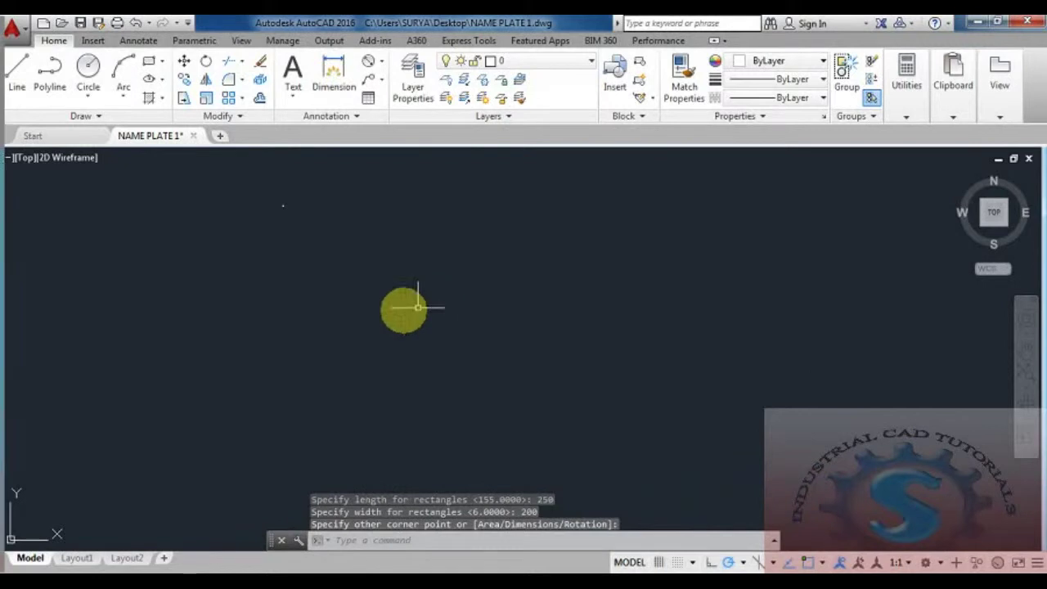
Step: Zoom to show the whole drawing and frame the new rectangle at a workable size
middle_click_drag(429, 329, 450, 351)
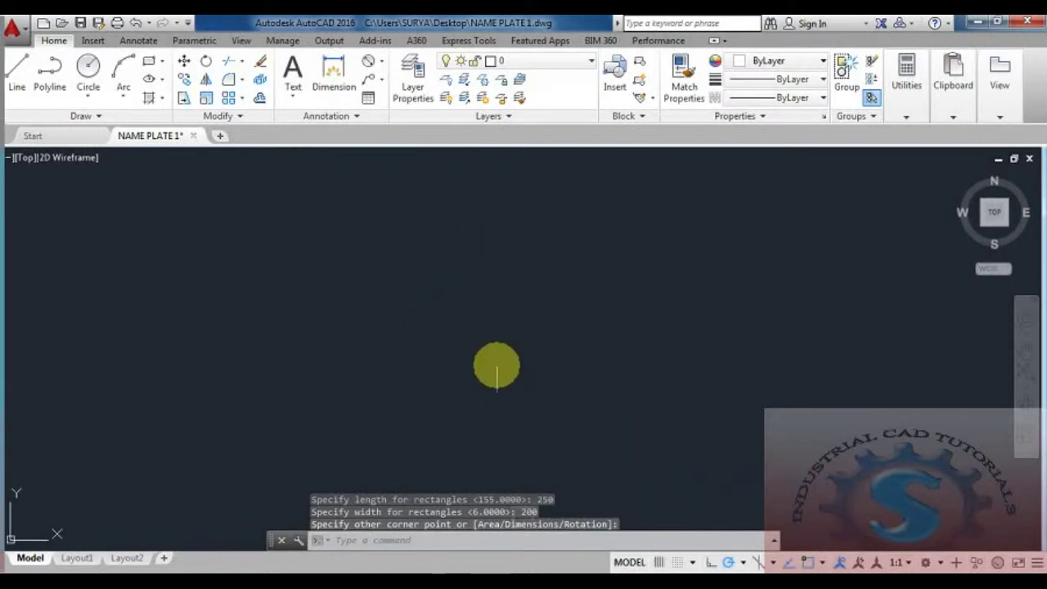
scroll(464, 292, "up", 1)
middle_click_drag(479, 355, 463, 253)
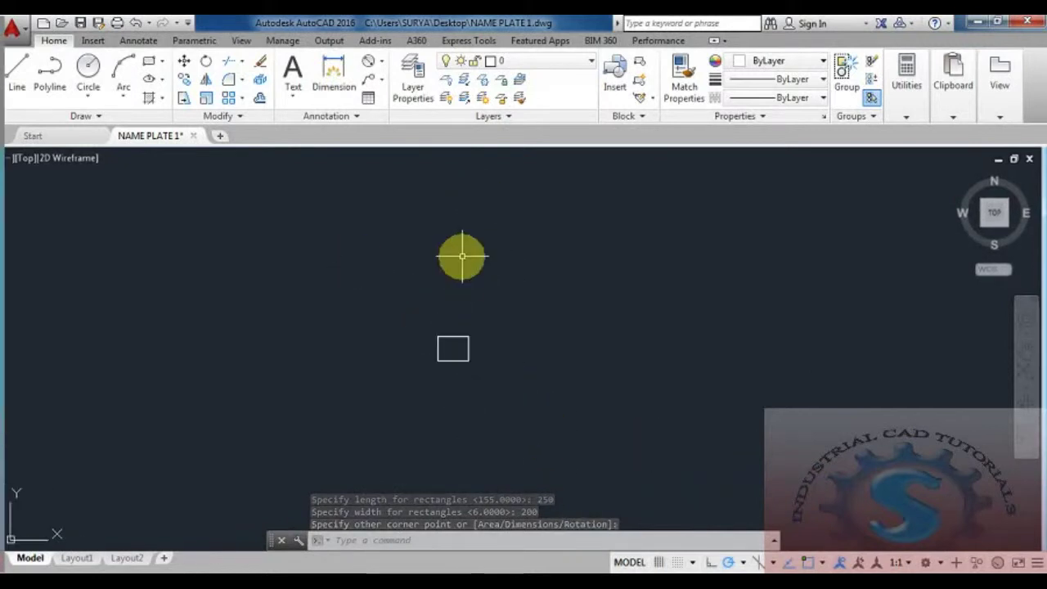
type("z")
key("Return")
type("a")
key("Return")
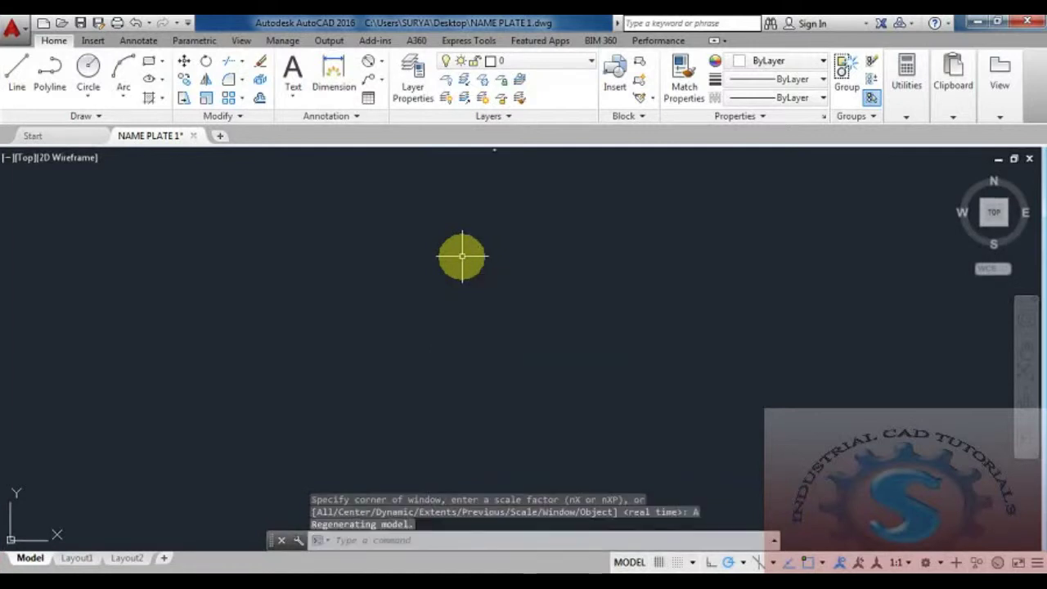
scroll(474, 343, "up", 7)
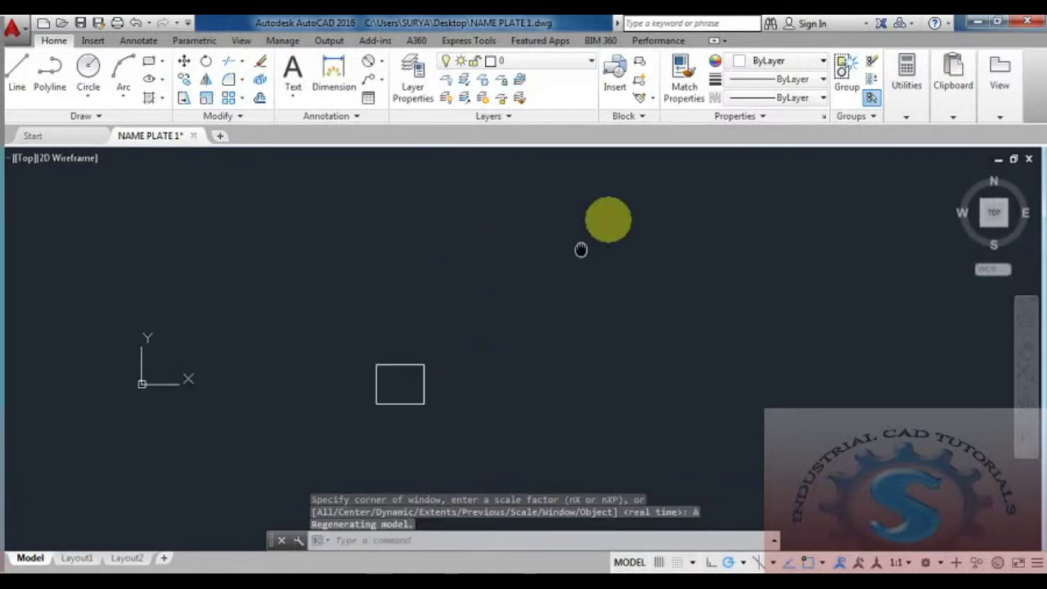
middle_click_drag(475, 312, 482, 332)
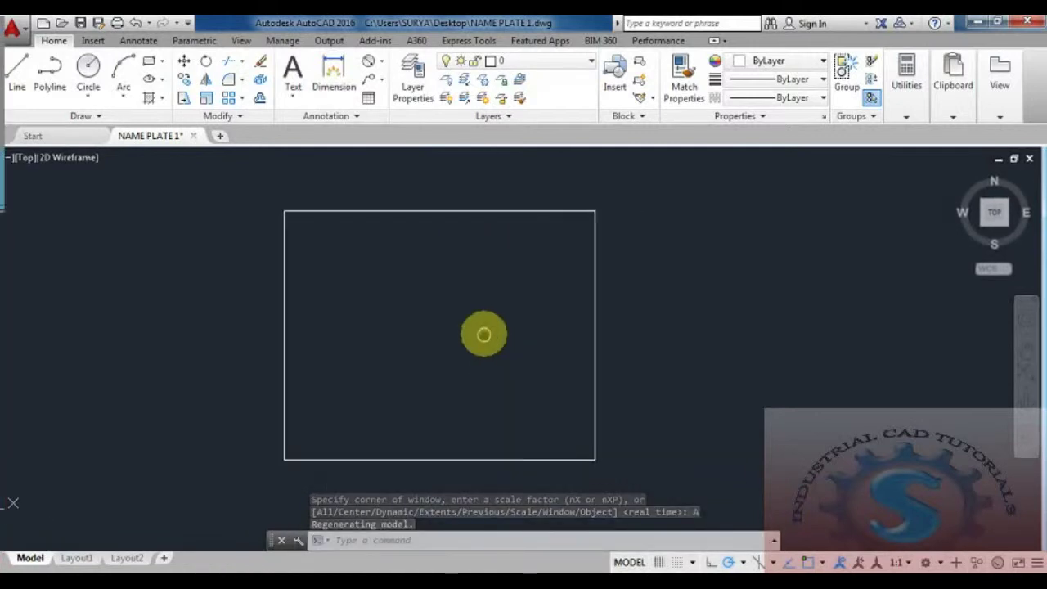
Step: Add a vertical linear dimension to the rectangle's right edge, placed outside the shape
left_click(373, 68)
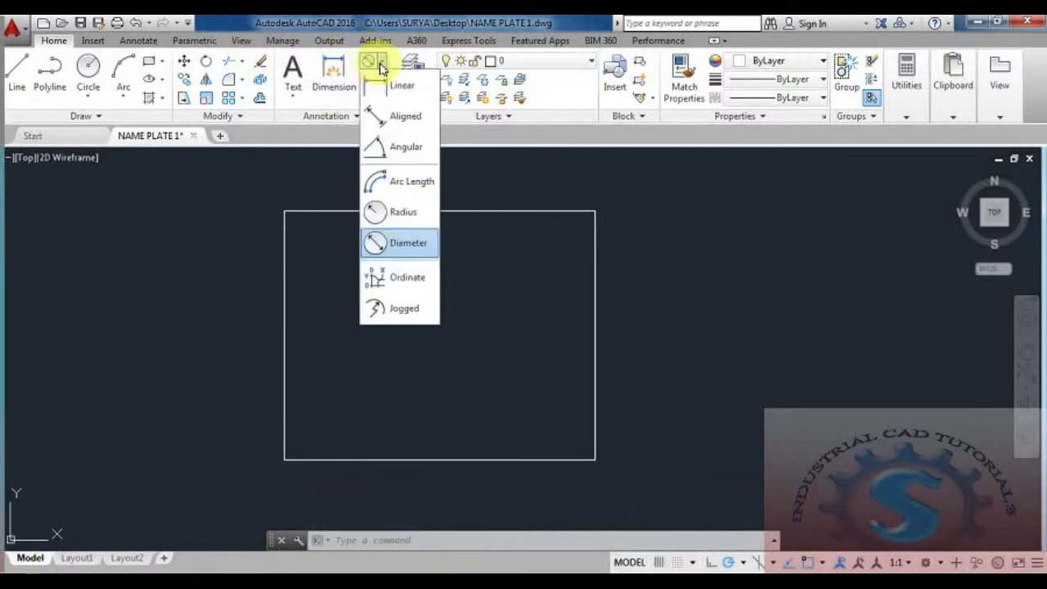
left_click(401, 90)
left_click(594, 211)
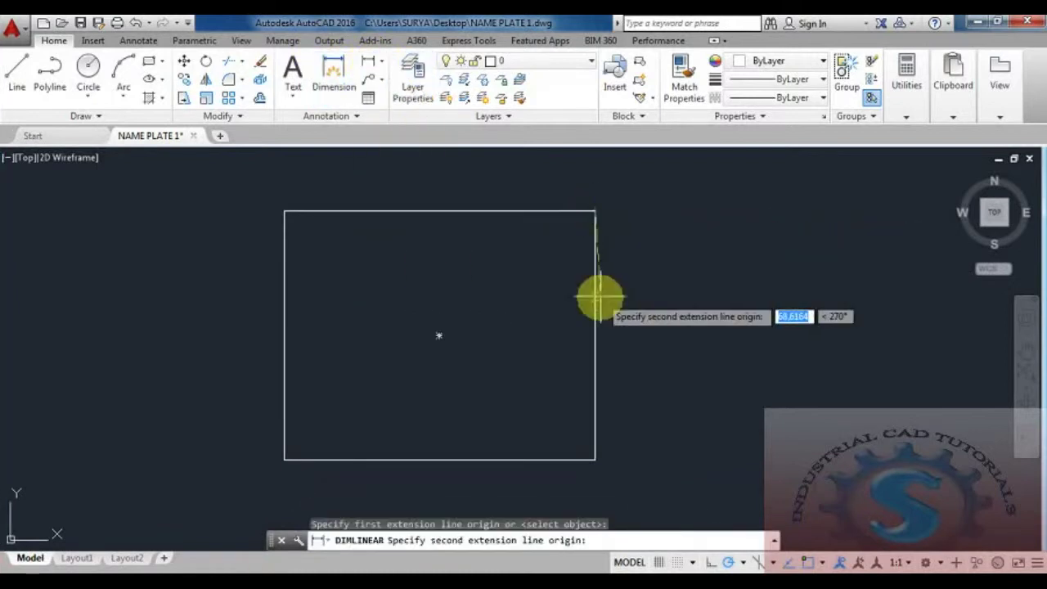
left_click(594, 459)
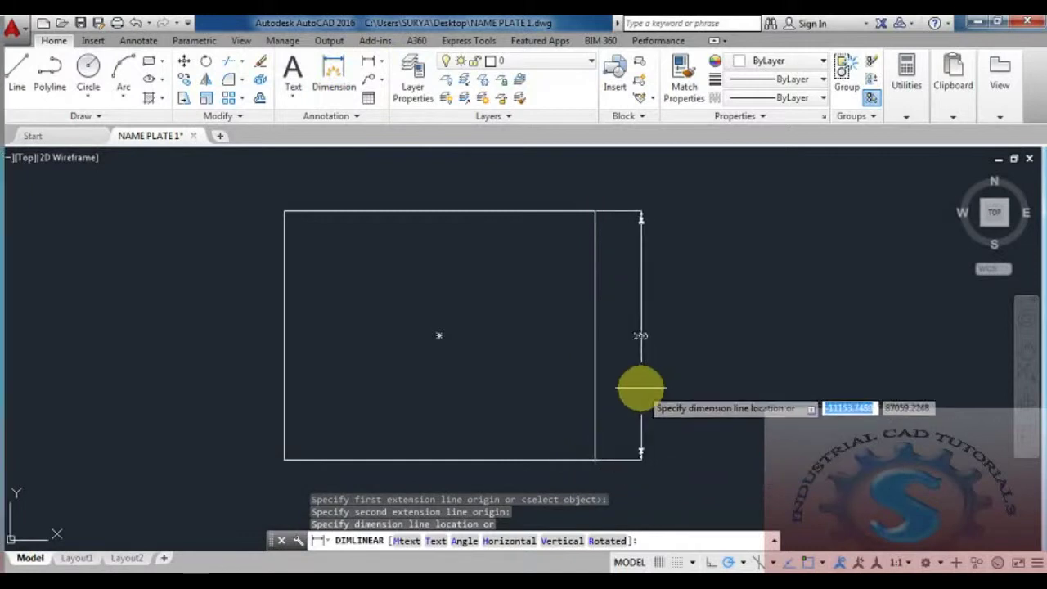
left_click(637, 368)
Step: Add a horizontal linear dimension to the rectangle's top edge, placed above the shape
scroll(631, 339, "up", 5)
scroll(630, 354, "down", 2)
scroll(631, 360, "down", 2)
scroll(628, 372, "up", 2)
scroll(628, 375, "down", 2)
left_click(369, 66)
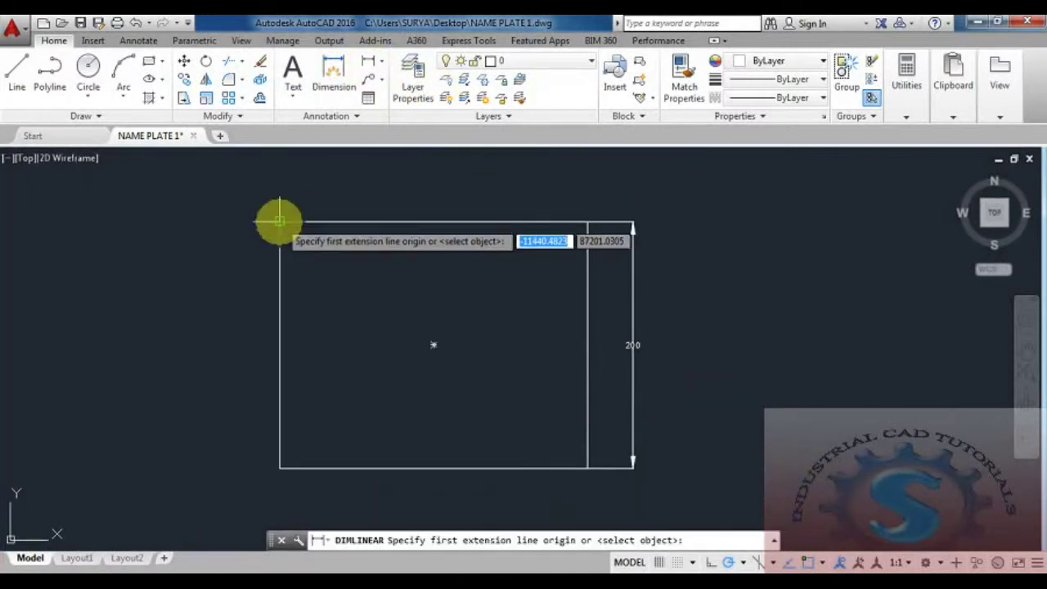
left_click(280, 221)
left_click(585, 221)
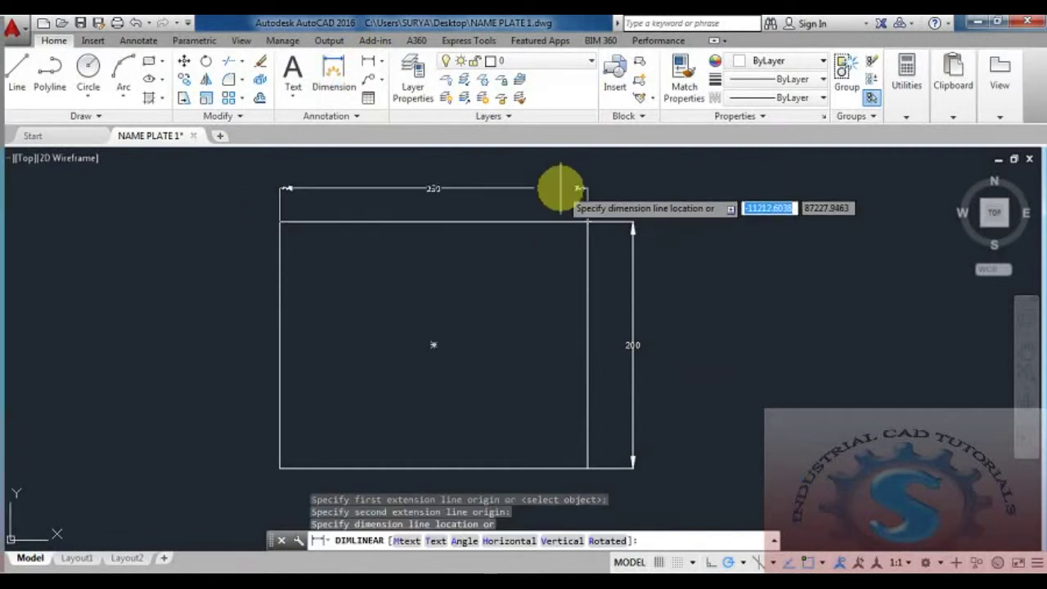
left_click(467, 190)
Step: Increase the text height of the Standard dimension style so the dimension figures are larger
scroll(427, 205, "up", 3)
scroll(435, 230, "down", 3)
scroll(433, 237, "up", 2)
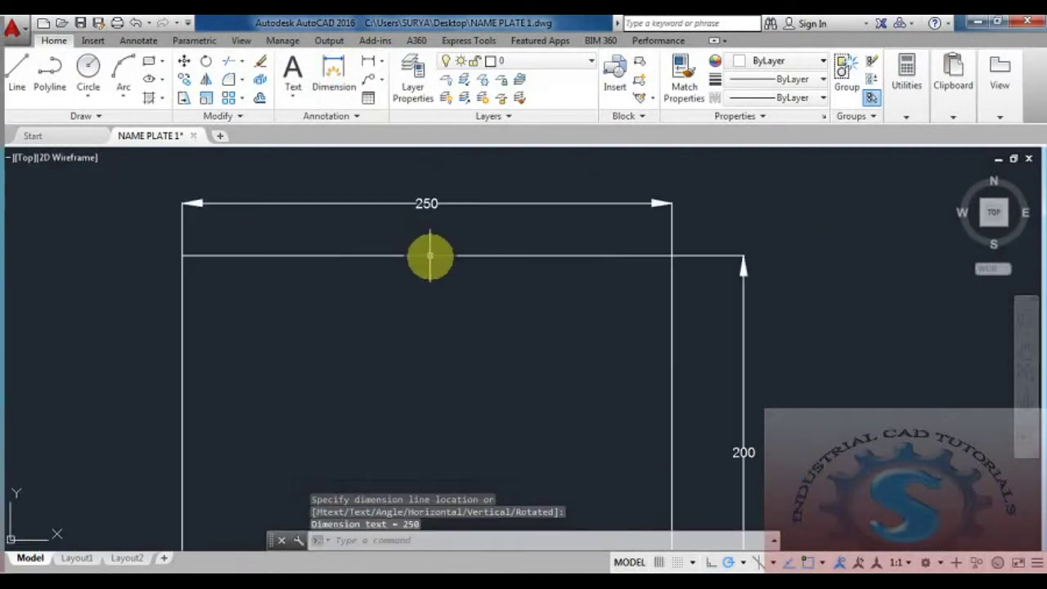
scroll(432, 257, "down", 2)
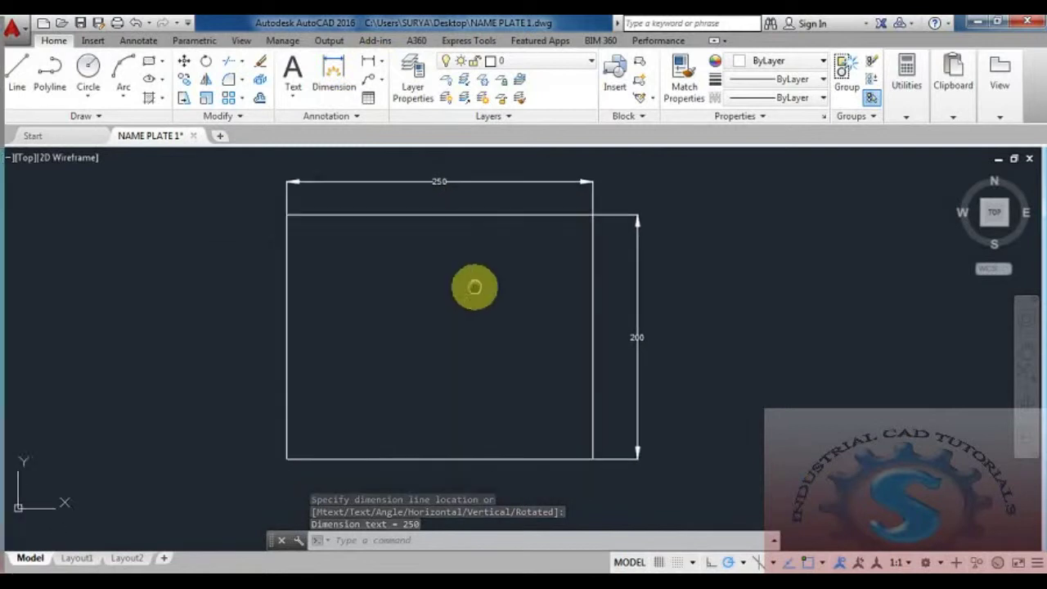
type("D")
key("Return")
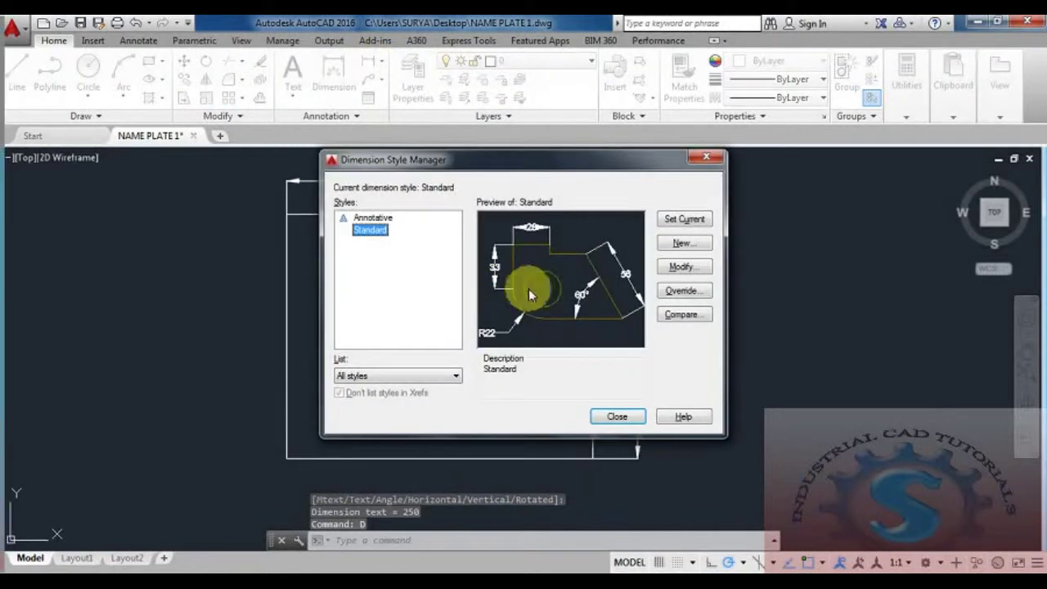
left_click(685, 268)
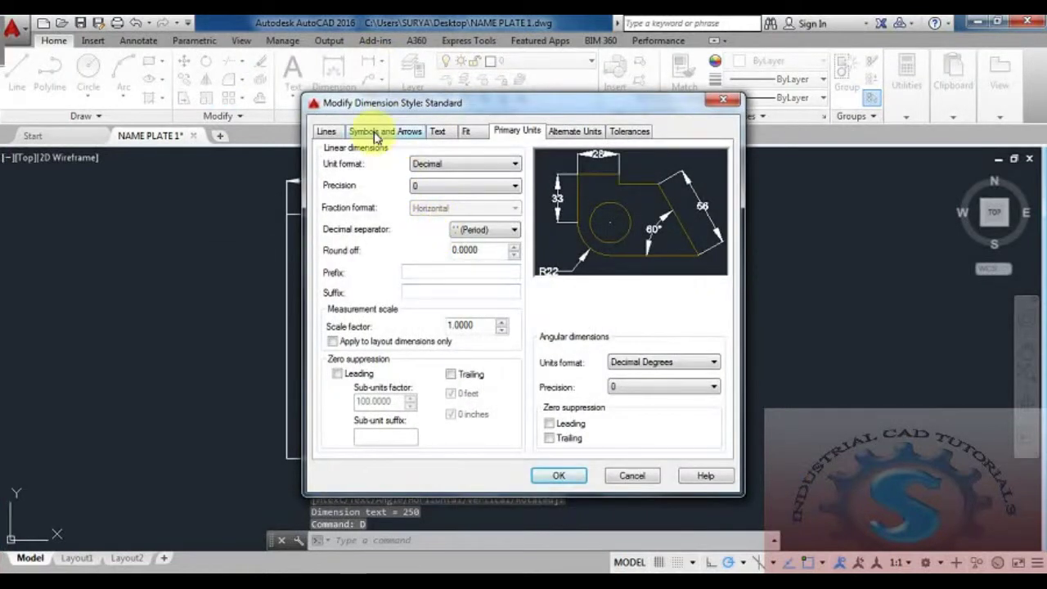
left_click(376, 133)
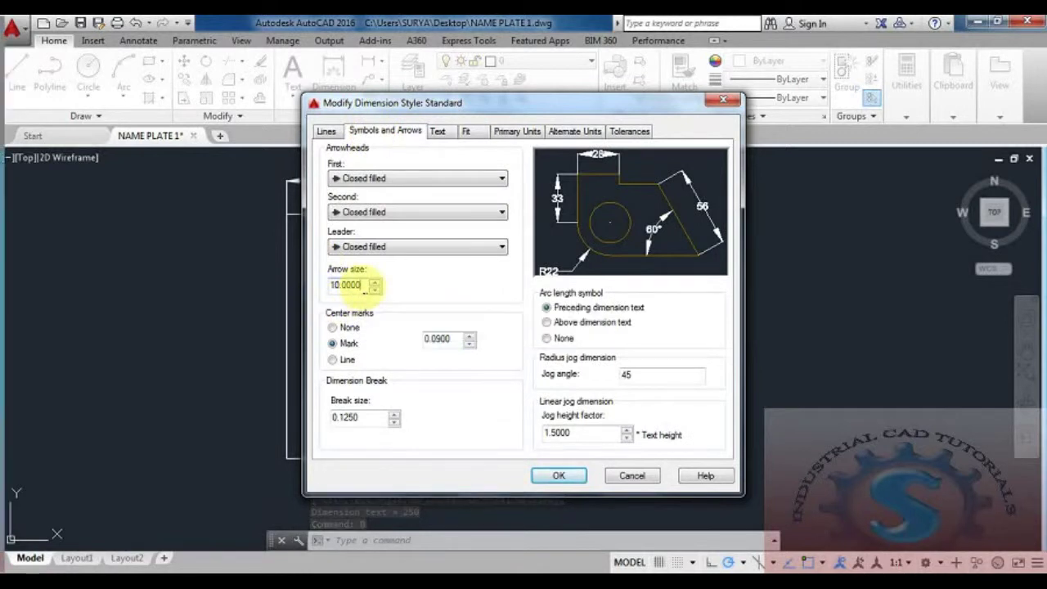
left_click(447, 133)
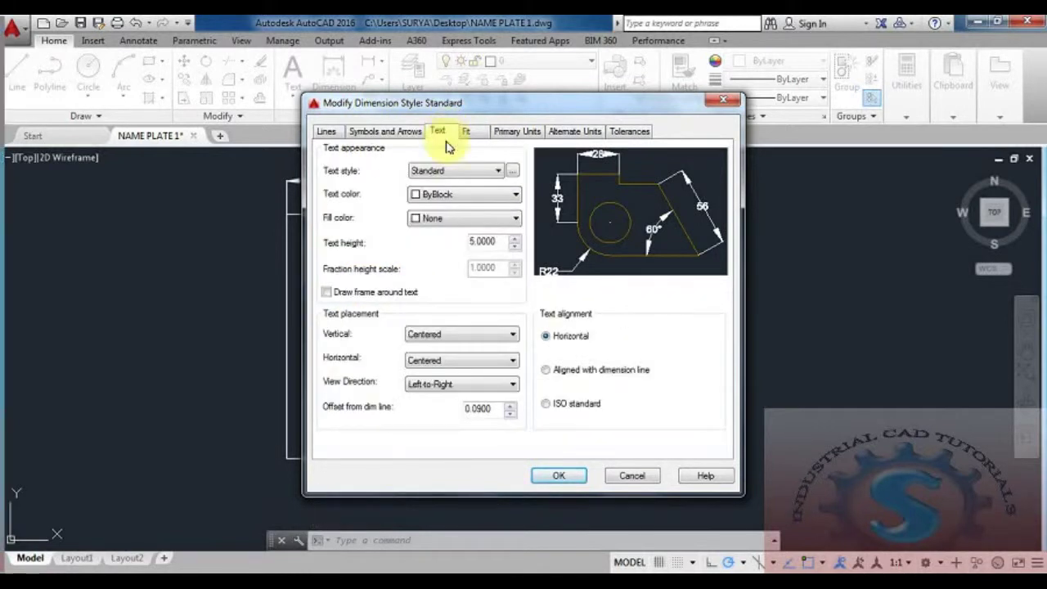
left_click_drag(500, 243, 434, 245)
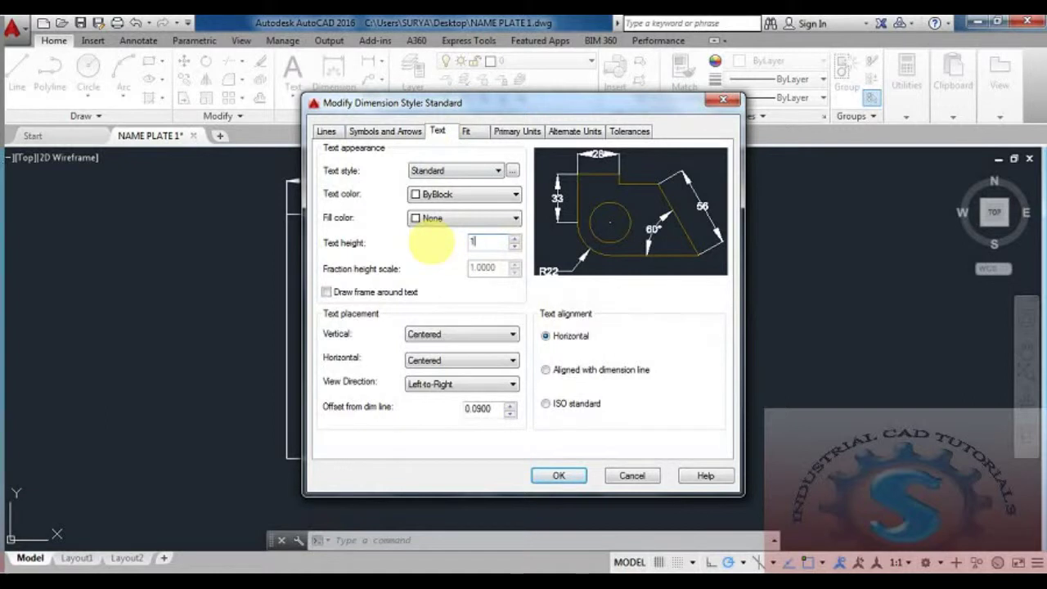
left_click(573, 480)
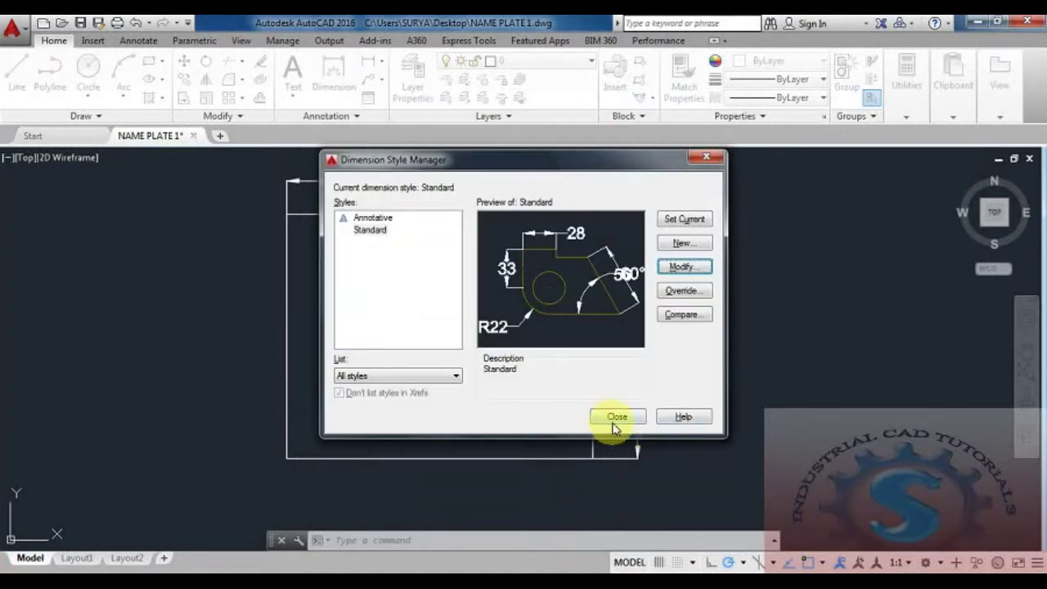
left_click(615, 419)
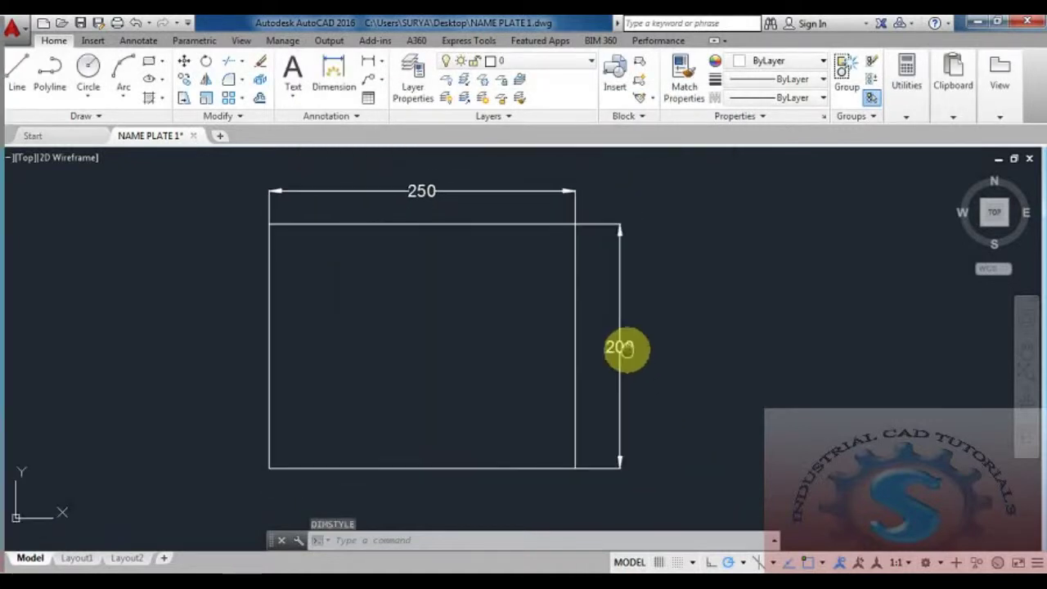
scroll(461, 345, "up", 2)
scroll(461, 345, "down", 4)
scroll(462, 337, "up", 2)
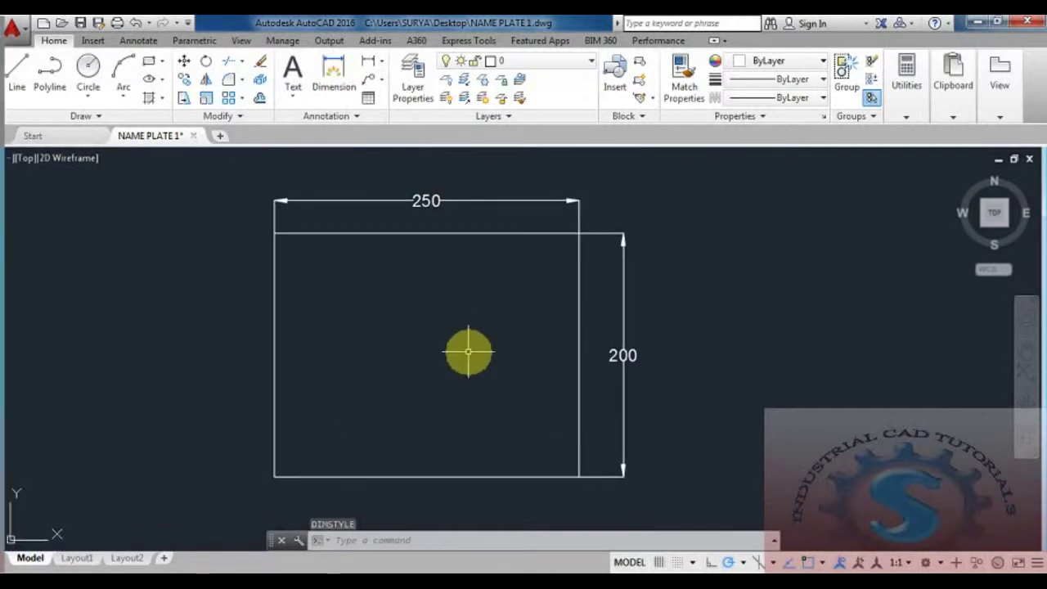
scroll(483, 355, "up", 2)
scroll(499, 358, "down", 2)
middle_click_drag(502, 349, 477, 363)
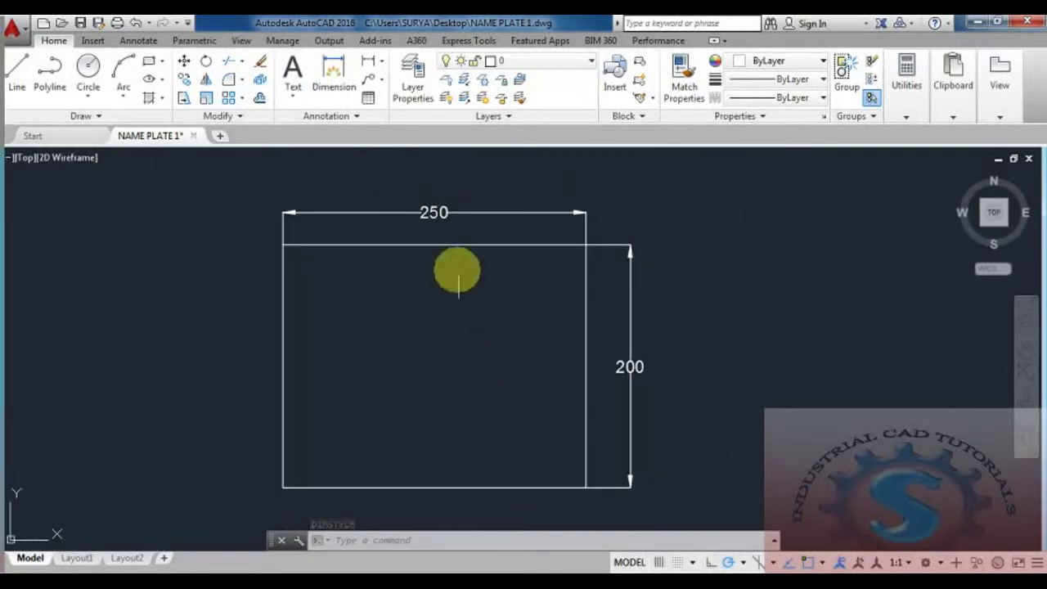
middle_click_drag(458, 282, 439, 279)
left_click(328, 276)
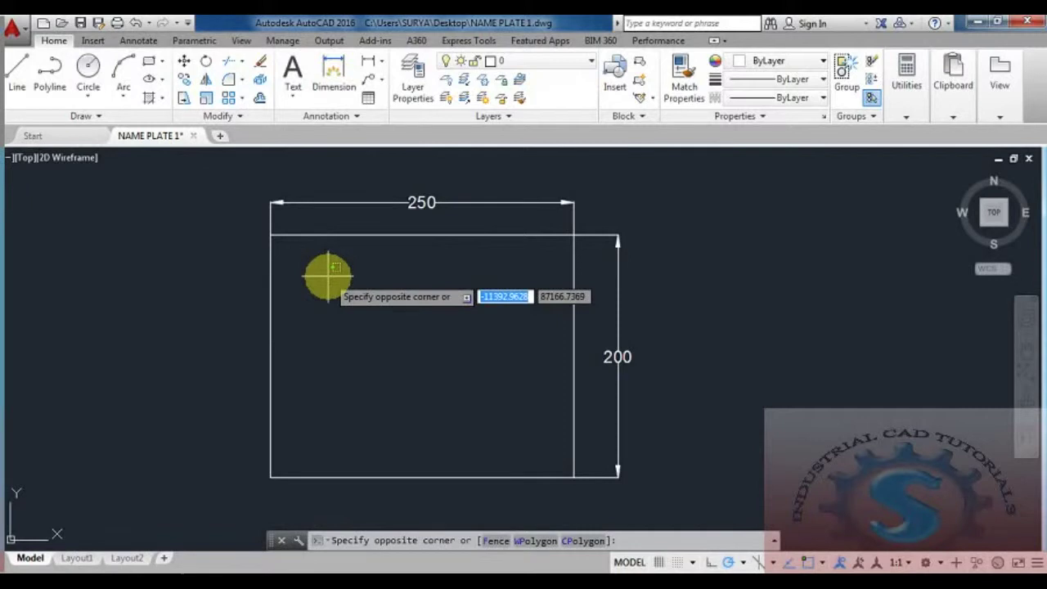
key("Escape")
key("Escape")
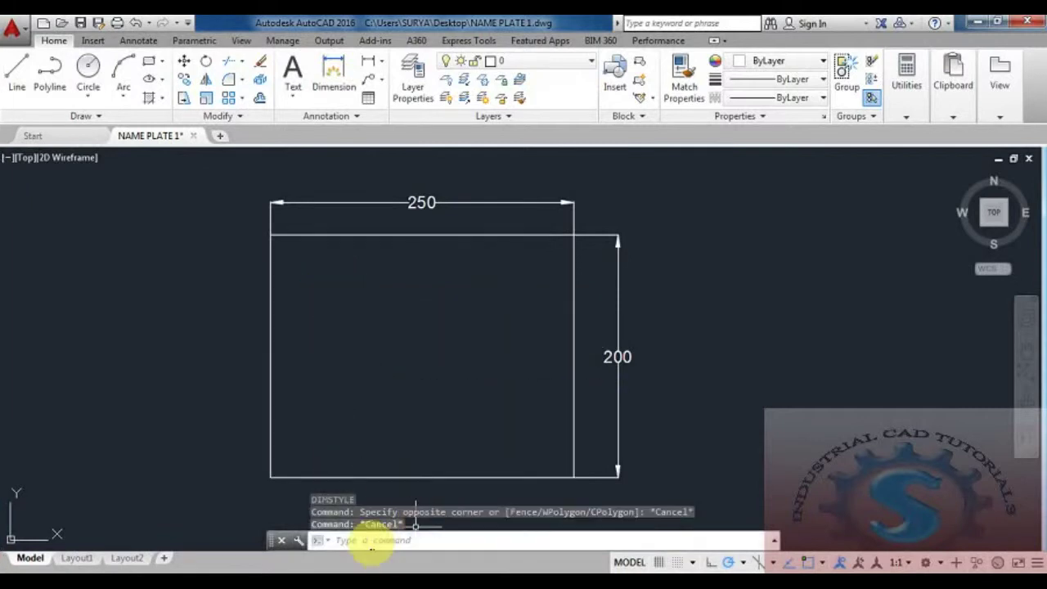
Step: Add multiline text reading COMPANY NAME just inside the rectangle's upper-left corner
type("MTEXT")
key("Return")
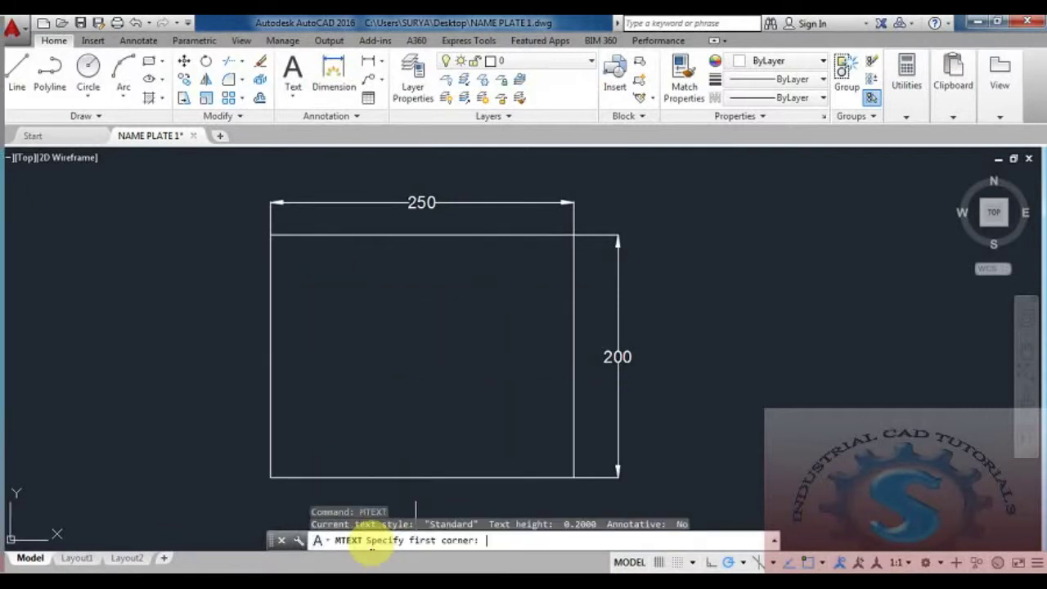
scroll(275, 255, "up", 5)
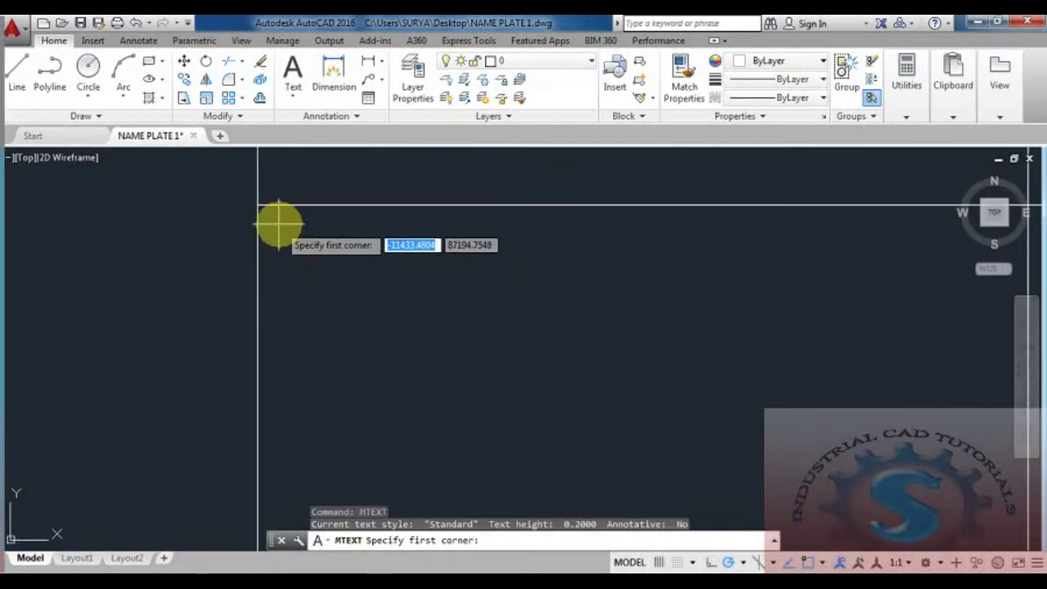
left_click(278, 223)
left_click(317, 252)
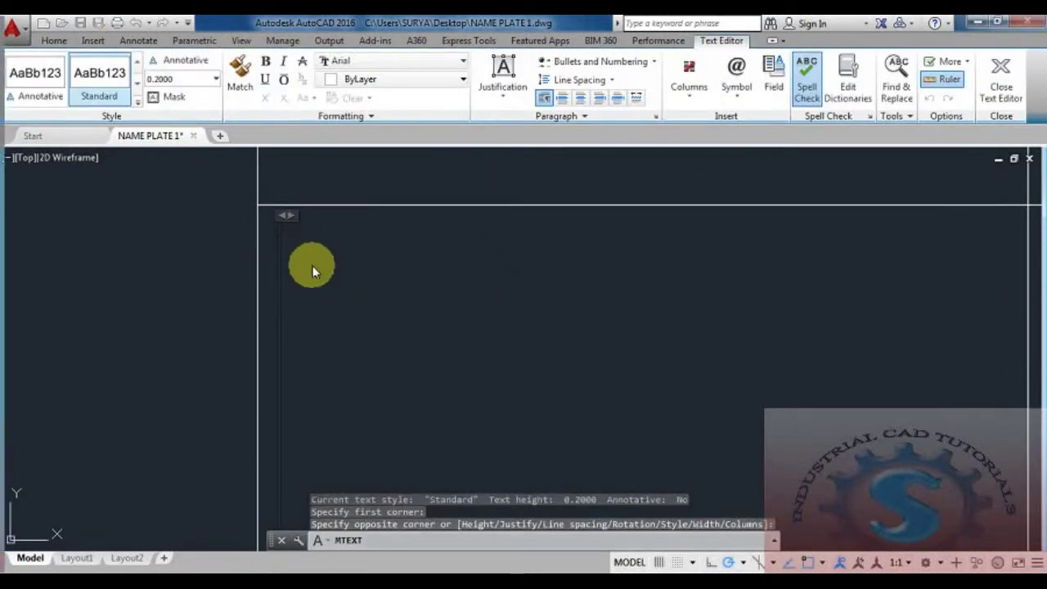
scroll(313, 278, "down", 2)
scroll(314, 278, "up", 2)
type("COM")
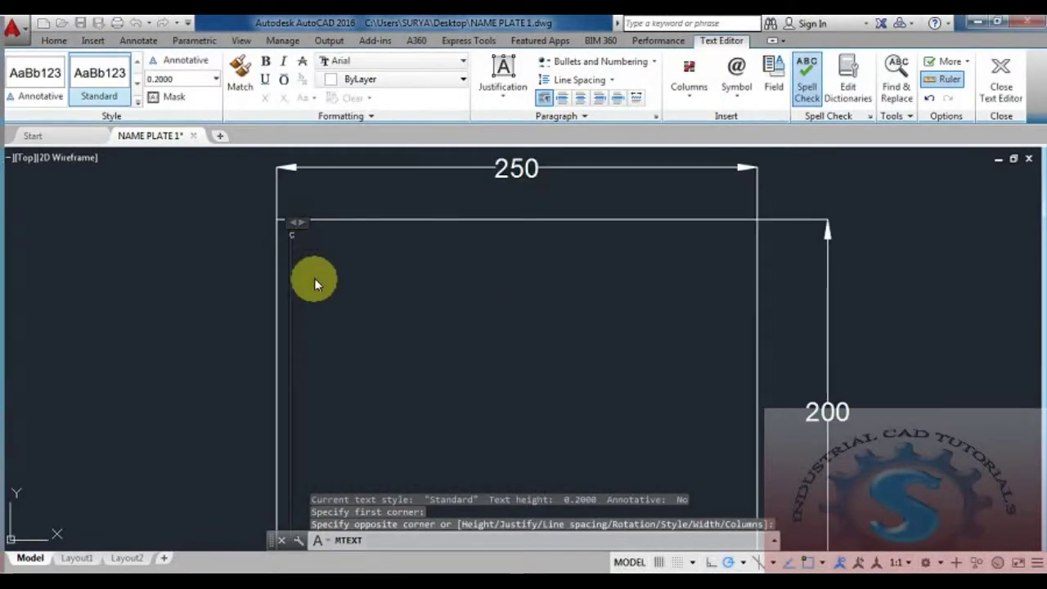
type("P")
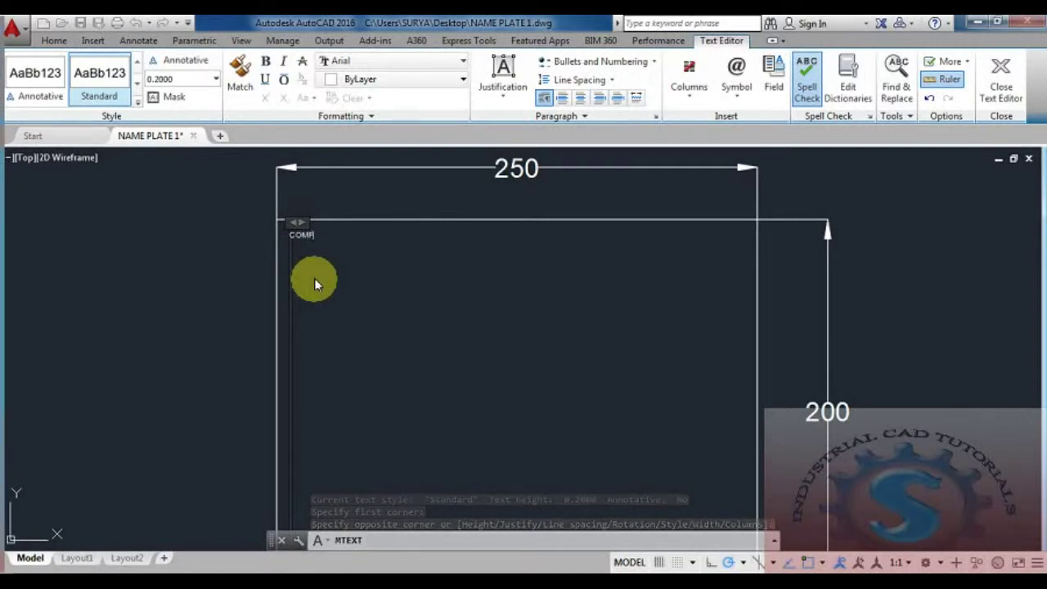
type("ANY NAME")
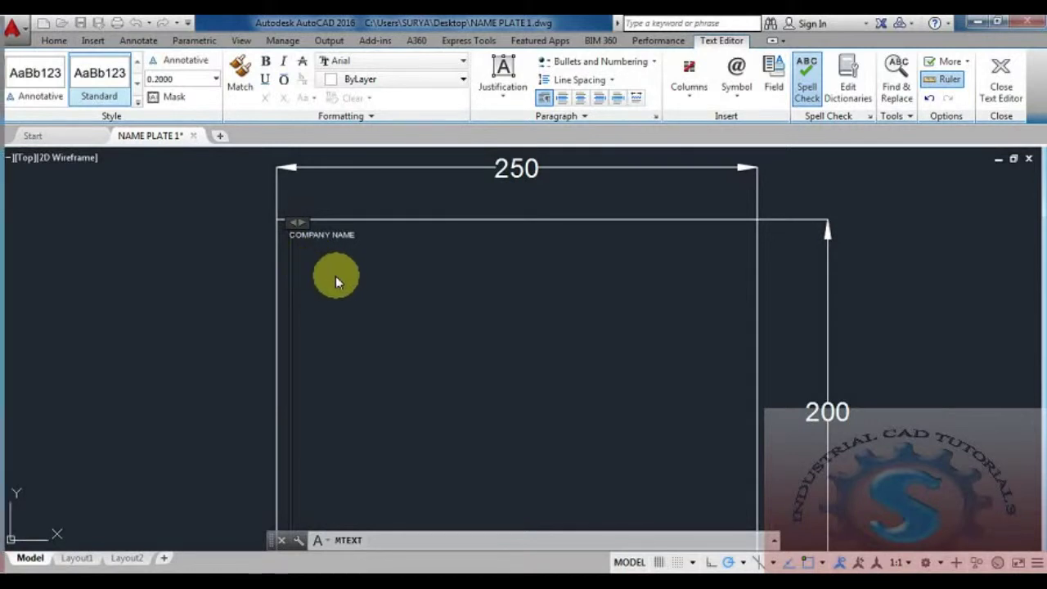
key("ctrl+Return")
Step: Set the text height of the COMPANY NAME text to 6
scroll(286, 233, "up", 5)
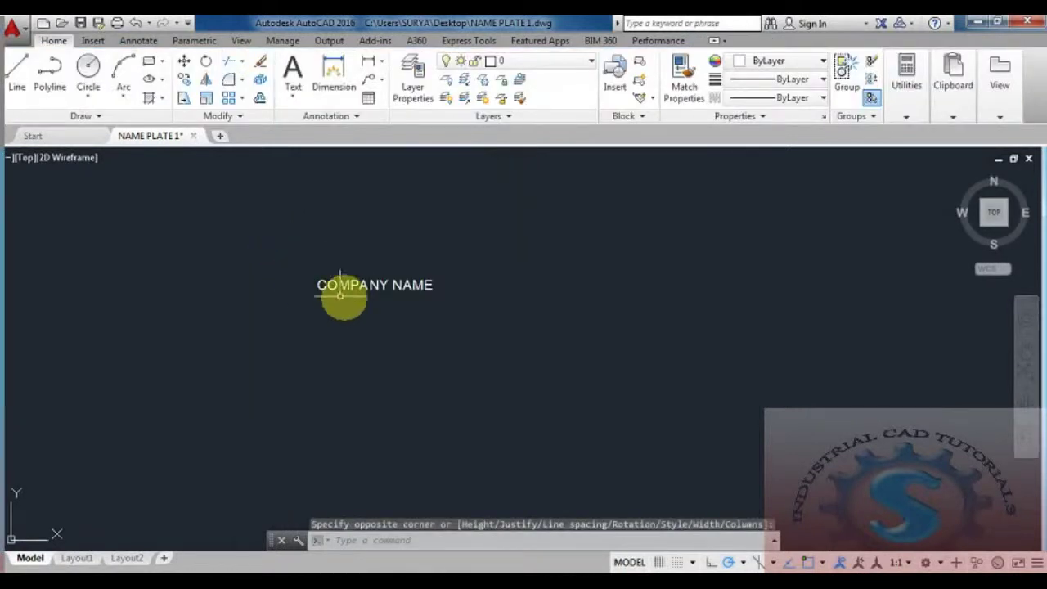
double_click(355, 288)
double_click(409, 285)
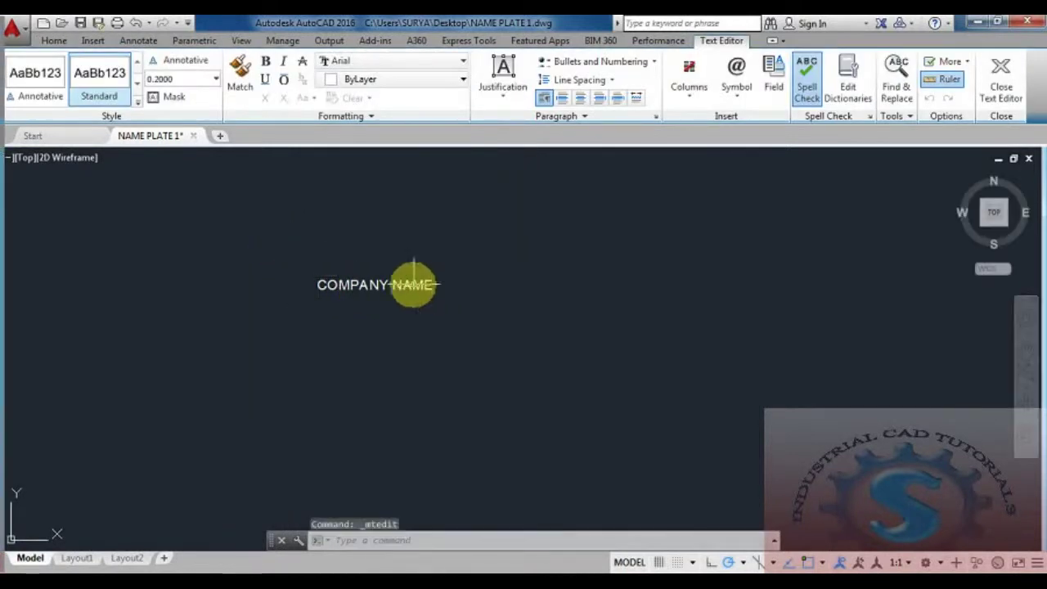
key("Escape")
double_click(354, 285)
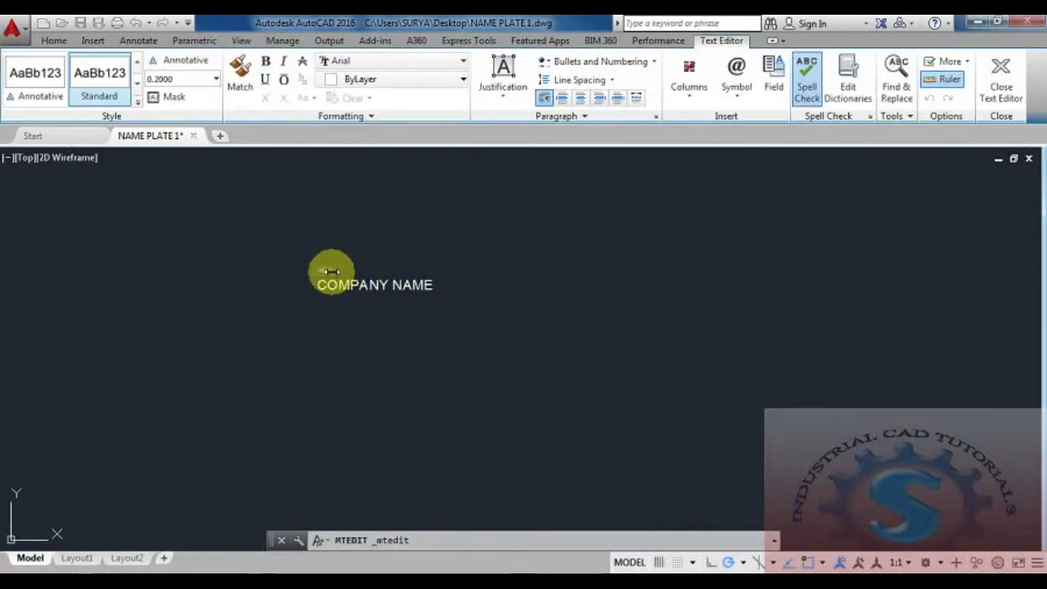
left_click_drag(381, 286, 285, 285)
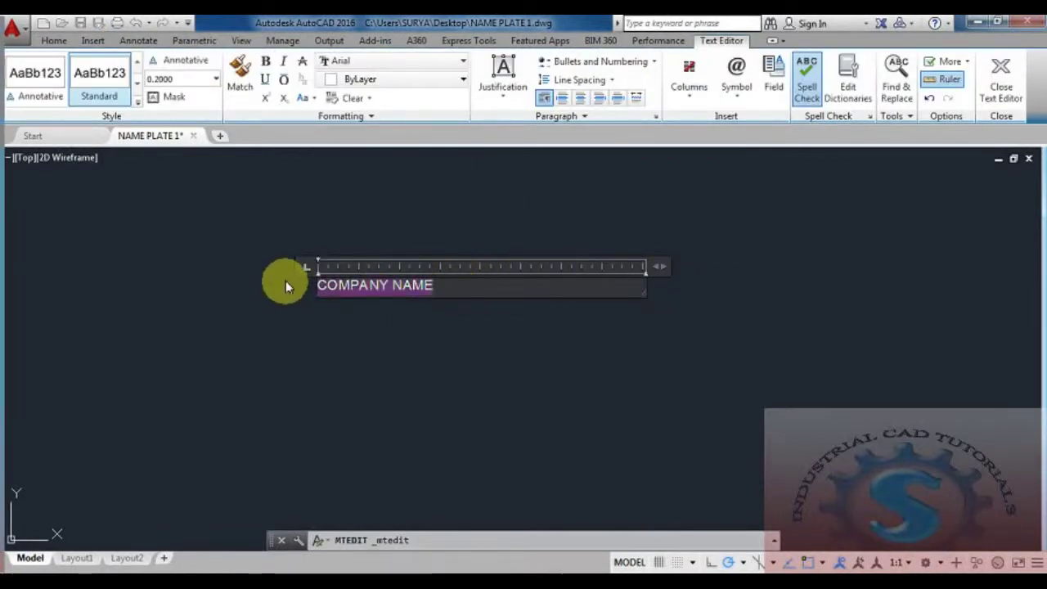
left_click(217, 79)
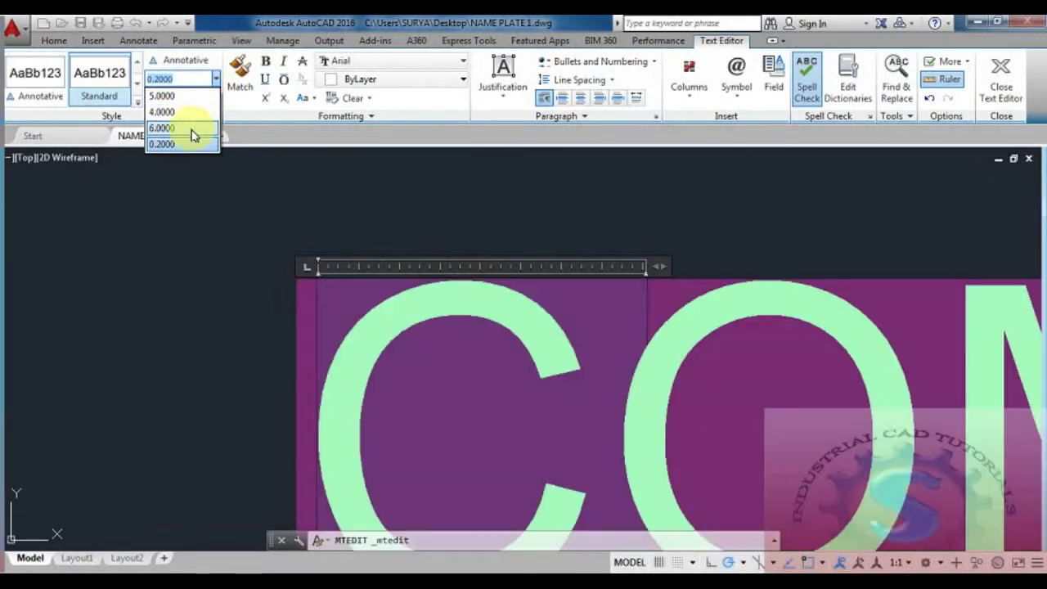
left_click(194, 128)
left_click(164, 327)
scroll(292, 317, "down", 6)
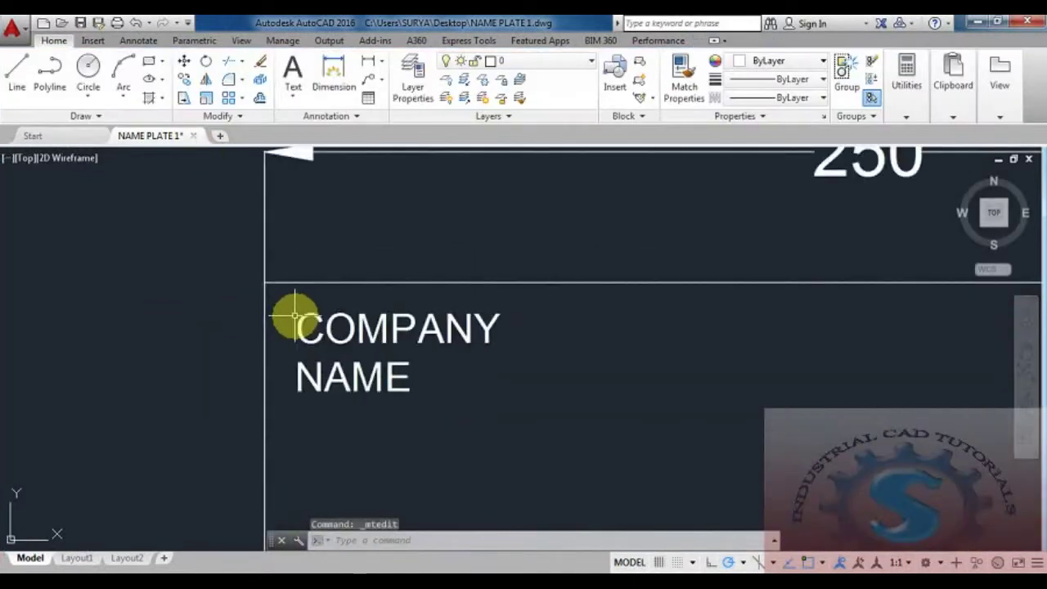
Step: Widen the text frame of COMPANY NAME so both words fit on one line
scroll(302, 325, "up", 2)
double_click(327, 293)
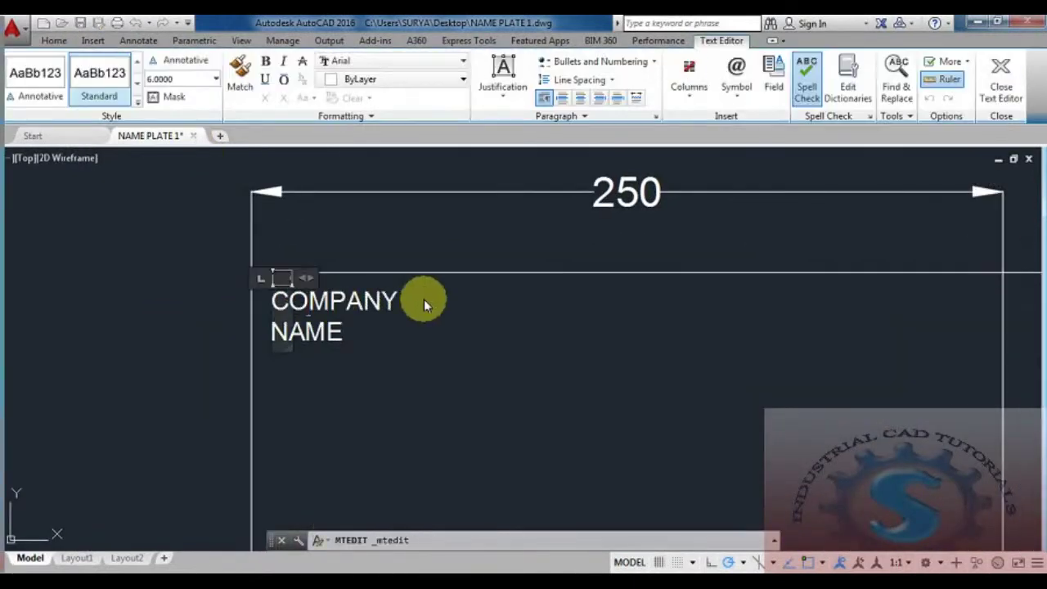
left_click_drag(333, 280, 646, 296)
left_click(524, 373)
Step: Add a vertical linear dimension to the letter height of COMPANY NAME, placed outside the rectangle's left edge
mouse_move(513, 369)
middle_mouse_down()
mouse_move(490, 347)
mouse_move(461, 344)
mouse_move(433, 280)
middle_mouse_up()
scroll(491, 342, "down", 3)
left_click(366, 69)
scroll(352, 262, "up", 4)
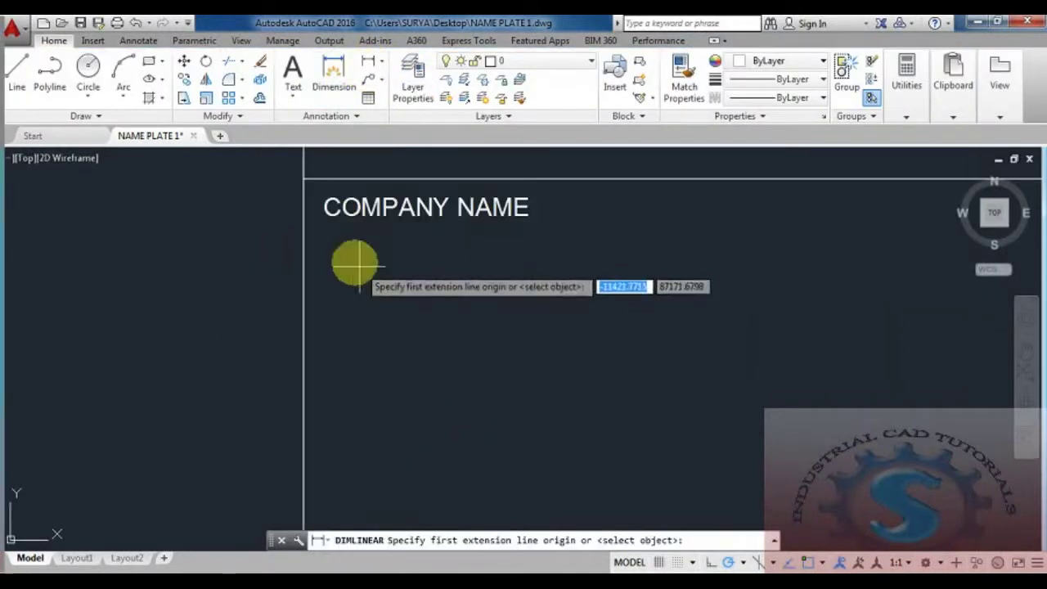
left_click(332, 196)
left_click(325, 216)
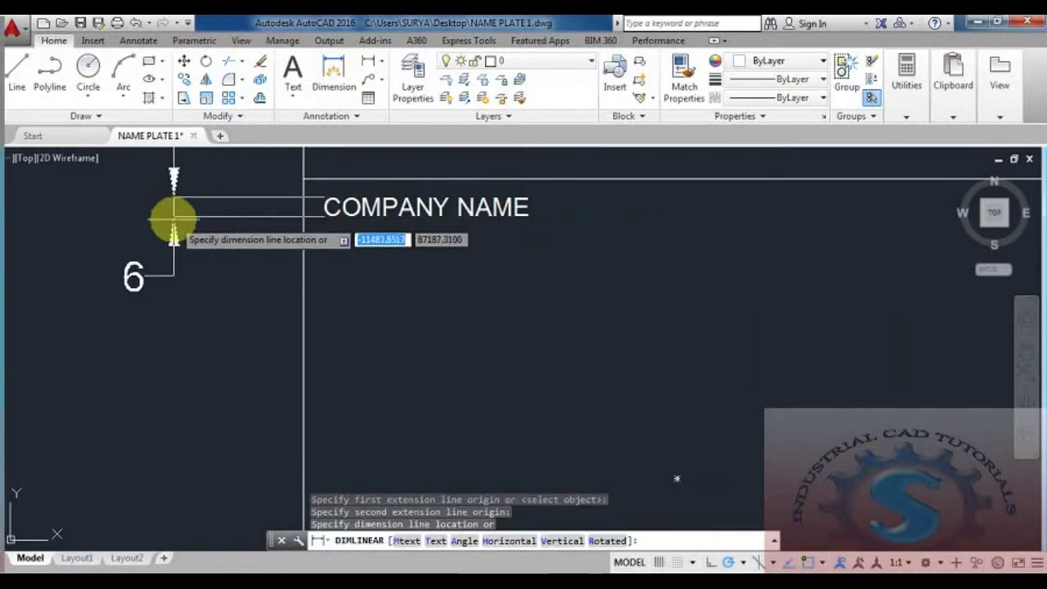
left_click(170, 221)
scroll(257, 317, "down", 5)
scroll(278, 327, "up", 3)
scroll(288, 333, "down", 3)
scroll(306, 311, "up", 3)
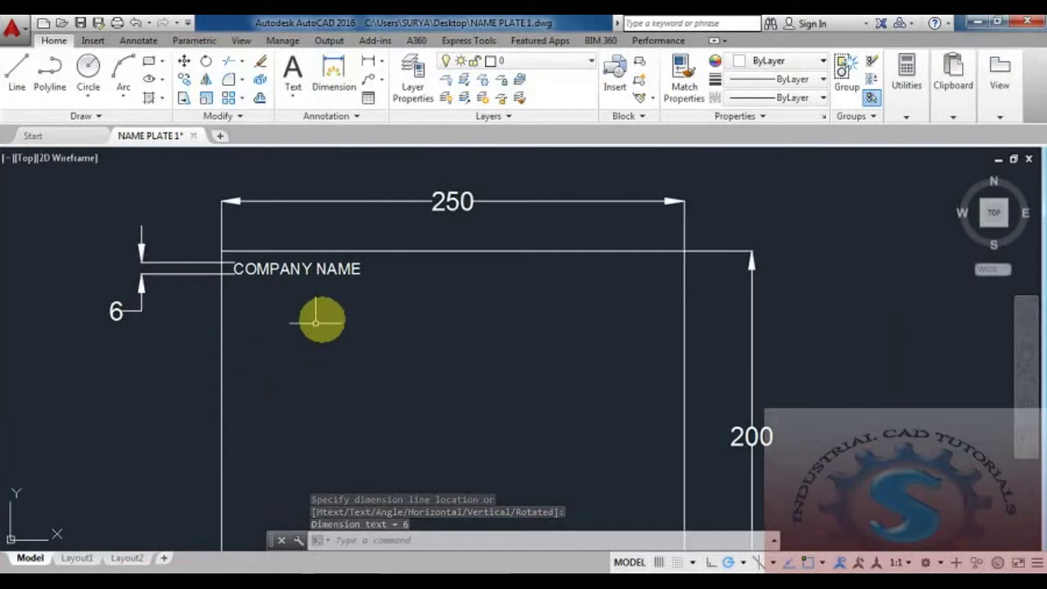
scroll(331, 287, "down", 3)
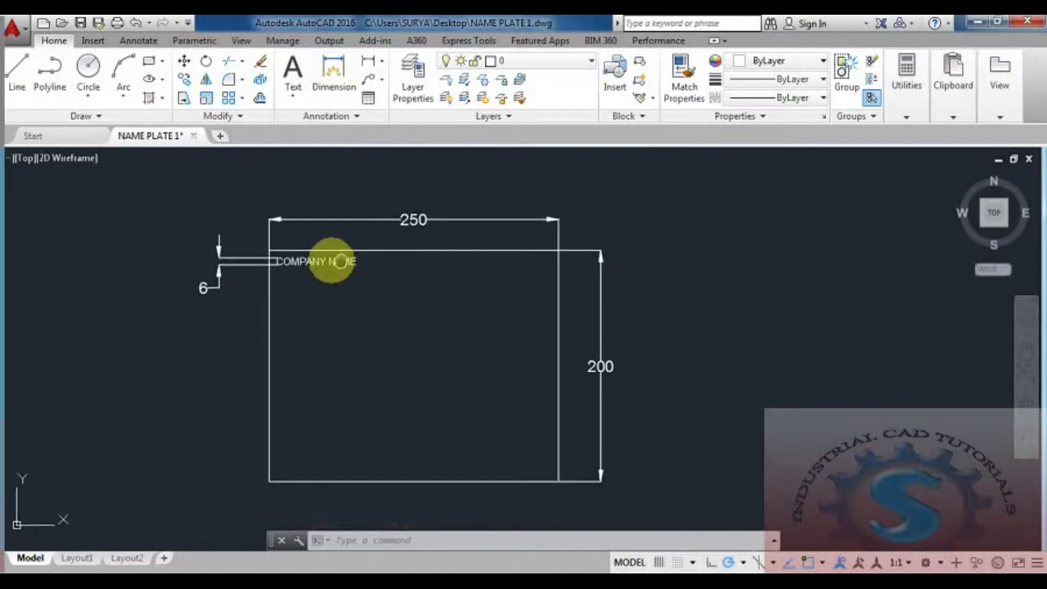
scroll(192, 267, "up", 5)
scroll(264, 278, "down", 2)
scroll(238, 257, "down", 3)
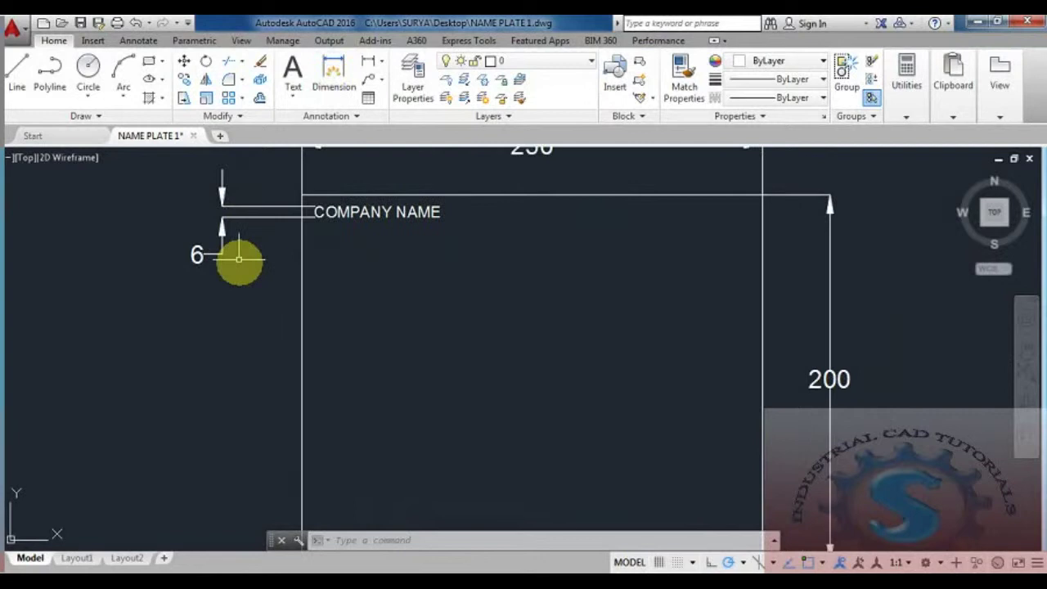
scroll(276, 285, "up", 3)
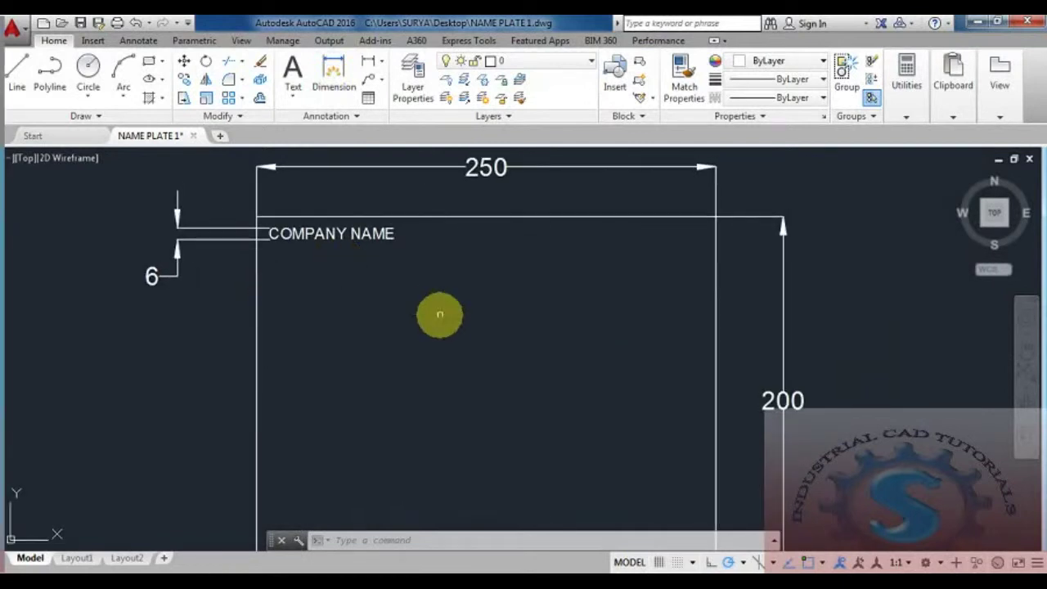
Step: Copy the COMPANY NAME text once, straight down by about 15 units
key("Return")
left_click(367, 234)
key("Return")
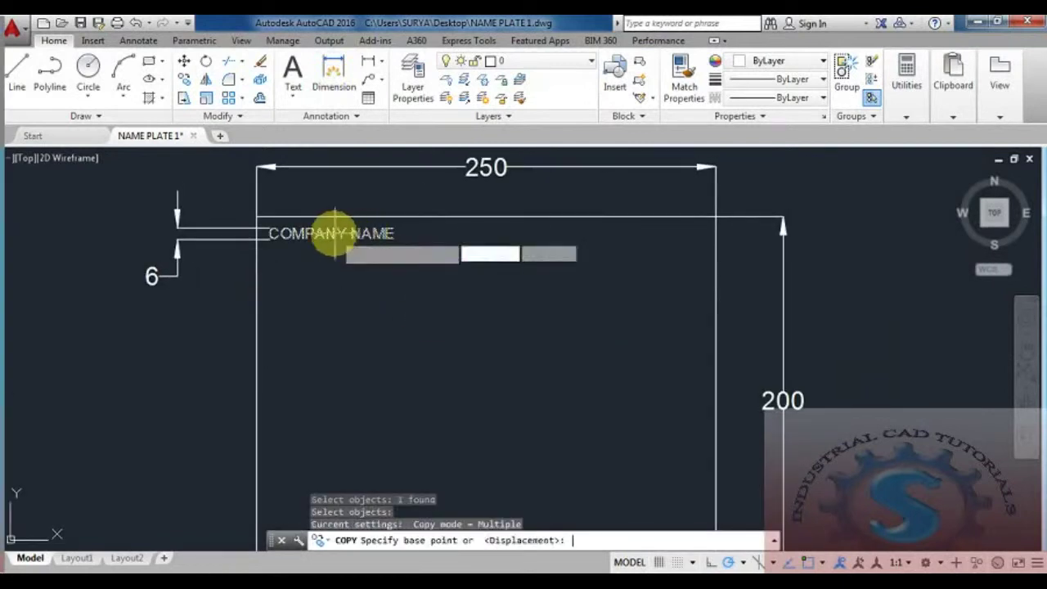
left_click(331, 234)
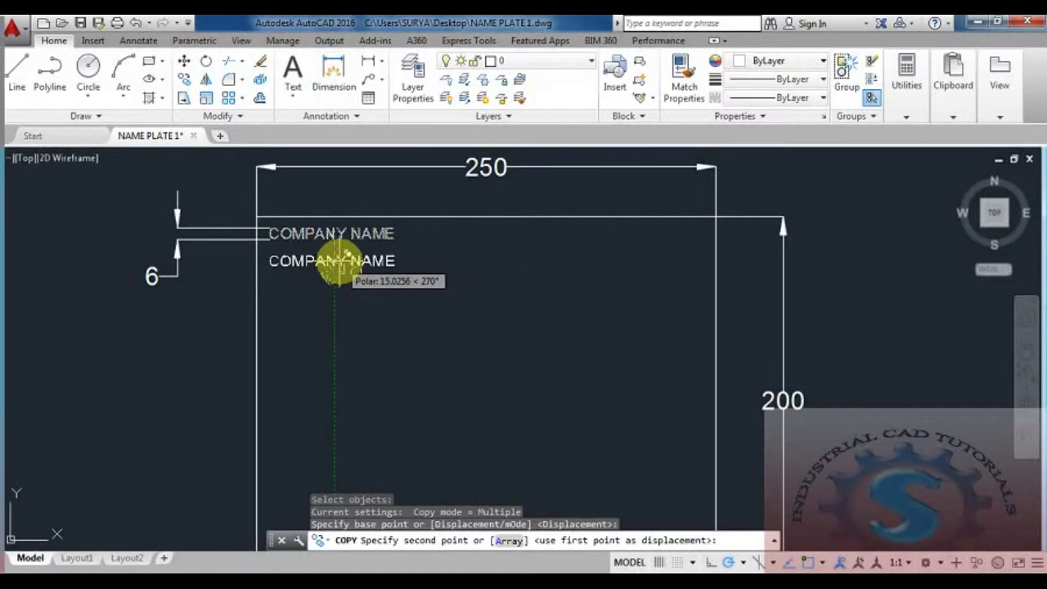
left_click(337, 261)
key("Escape")
Step: Replace the wording of the lower COMPANY NAME copy with CLIENT:
double_click(341, 263)
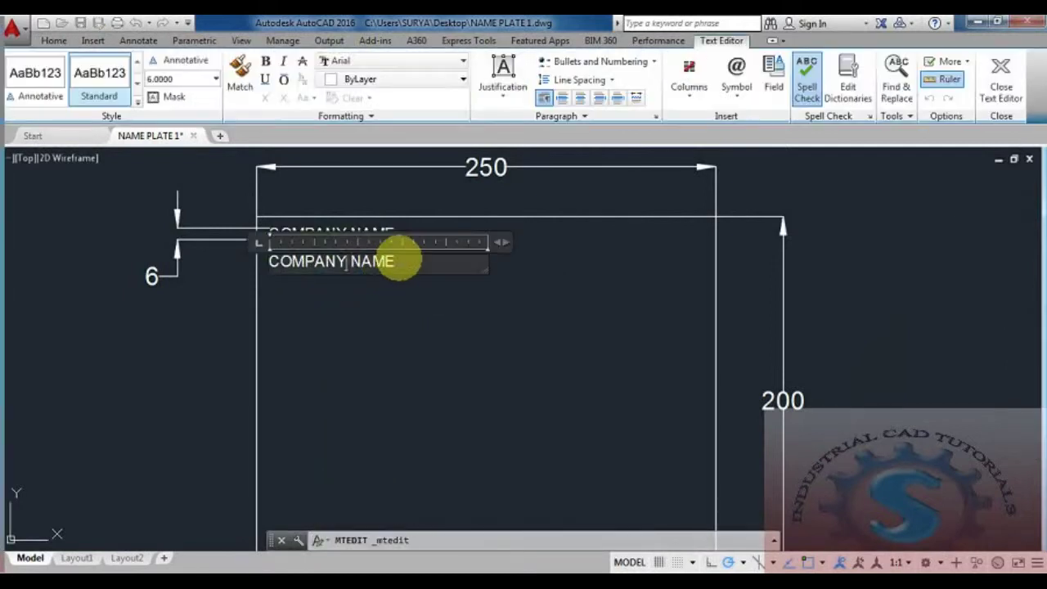
left_click_drag(398, 260, 239, 260)
type("CLIENT:")
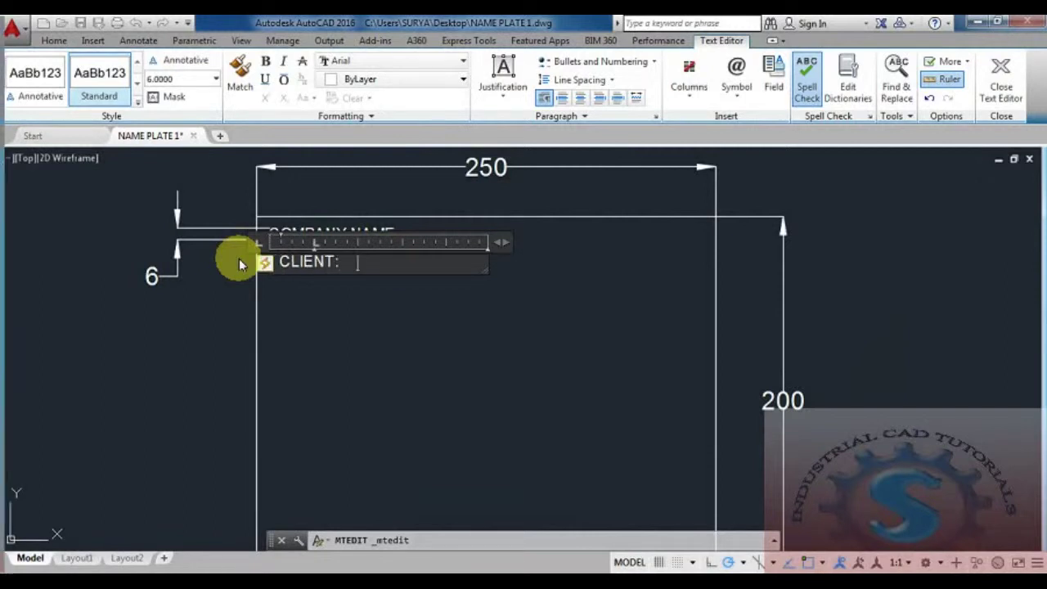
left_click(304, 298)
left_click(307, 287)
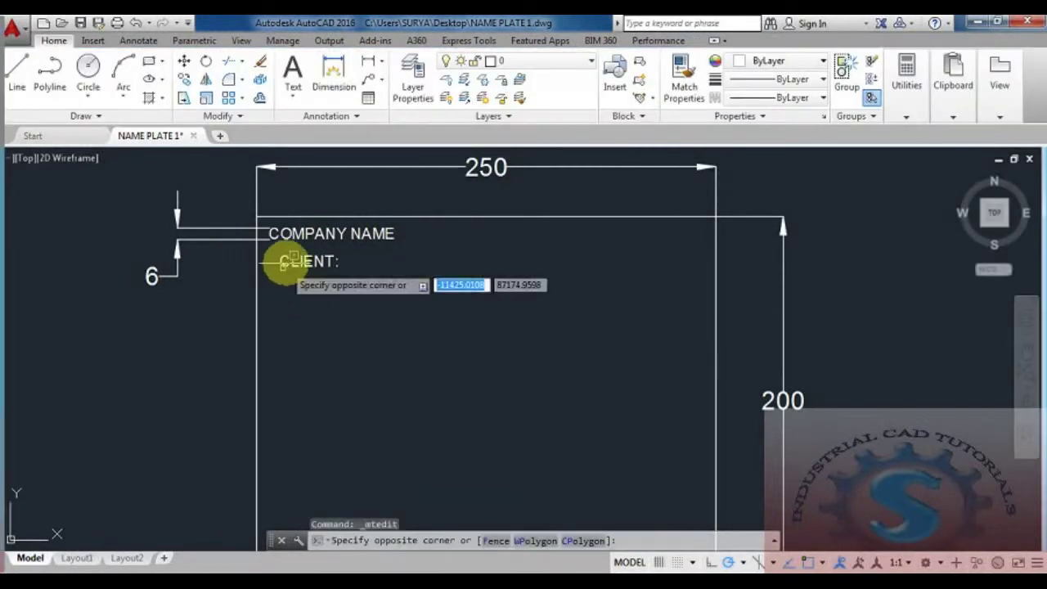
left_click(281, 261)
double_click(285, 264)
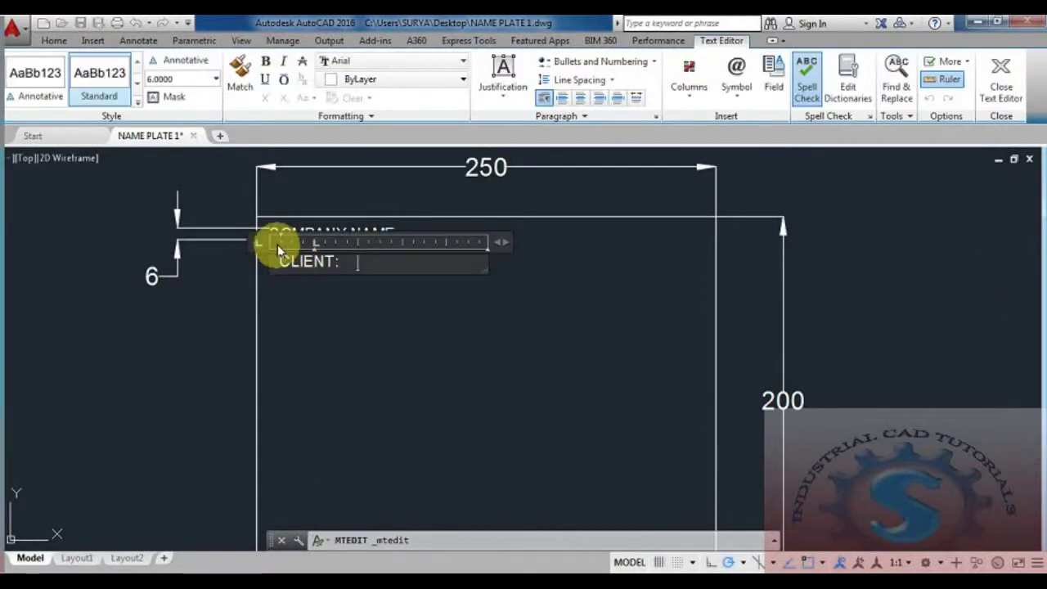
key("Escape")
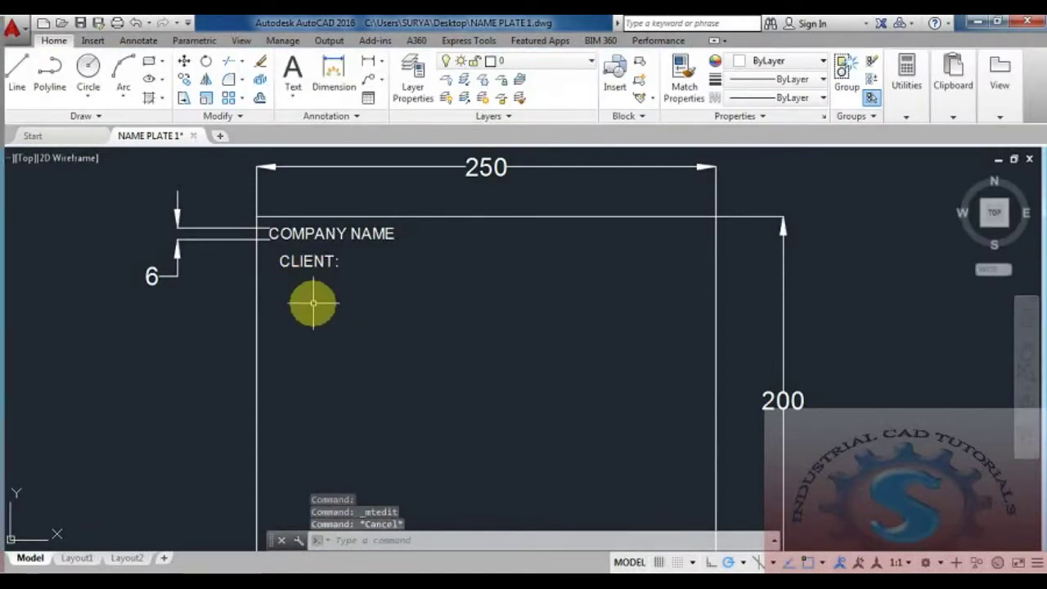
Step: Move the CLIENT: text horizontally to the left so it starts roughly beneath the beginning of COMPANY NAME
key("Return")
left_click(304, 262)
key("Return")
left_click(282, 263)
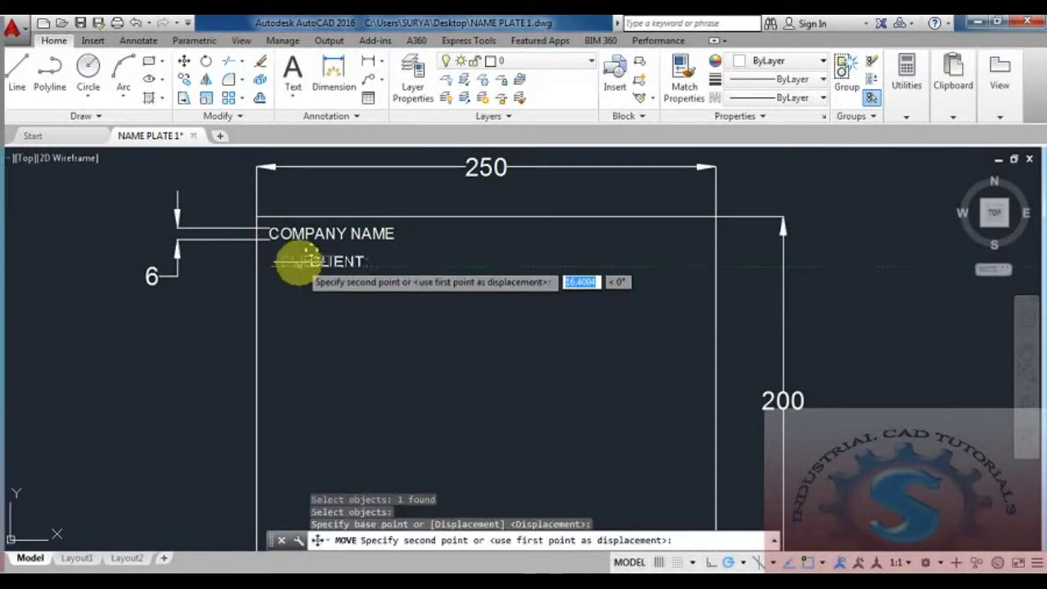
scroll(286, 256, "up", 3)
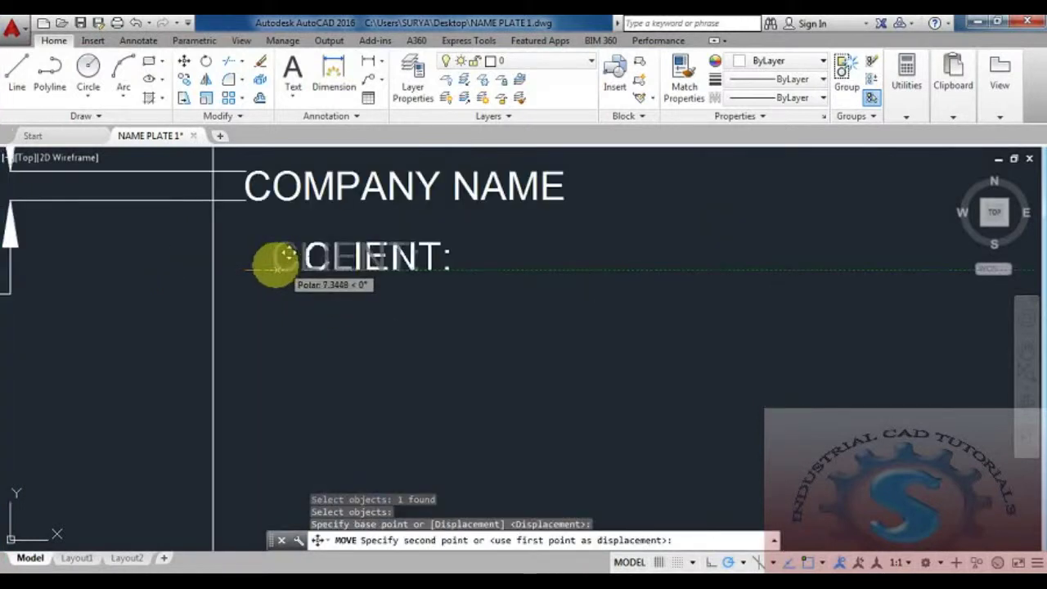
left_click(227, 268)
scroll(315, 330, "down", 2)
key("Escape")
scroll(329, 304, "up", 2)
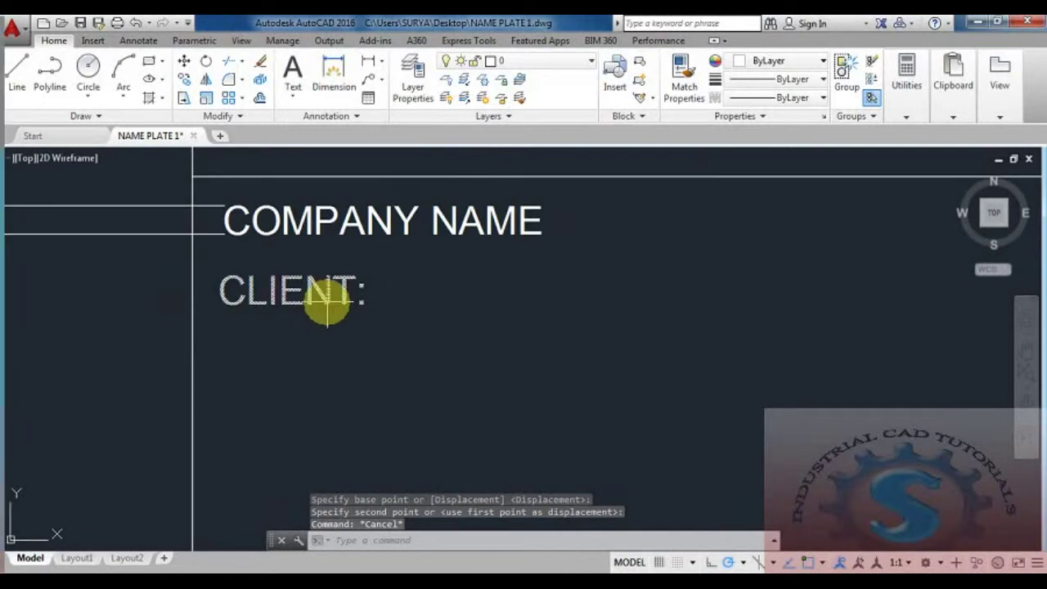
left_click(328, 297)
double_click(329, 302)
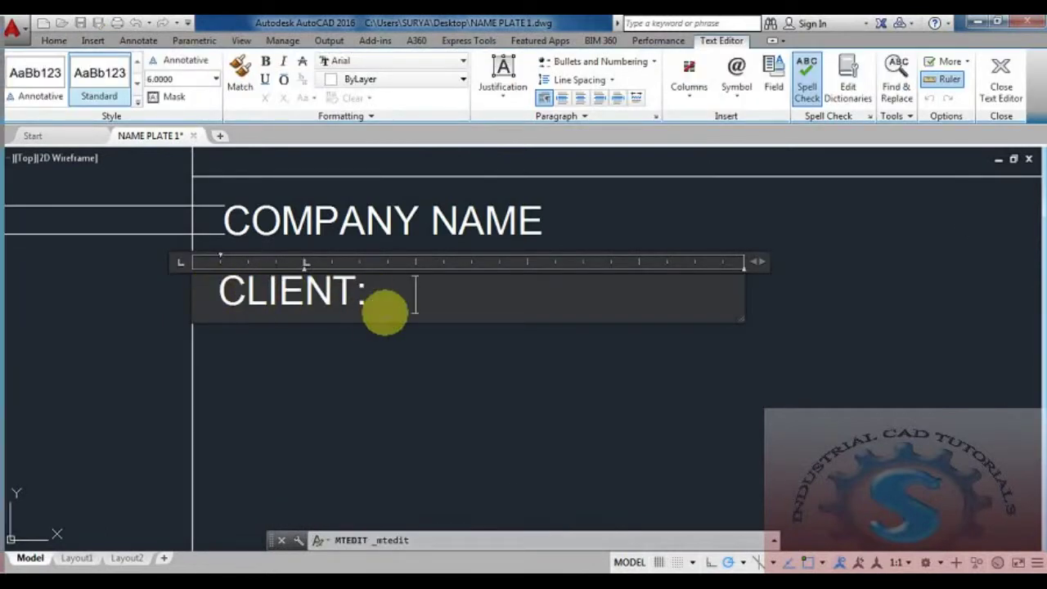
left_click(353, 349)
Step: Set the text height of the CLIENT: text to 4
left_click(350, 299)
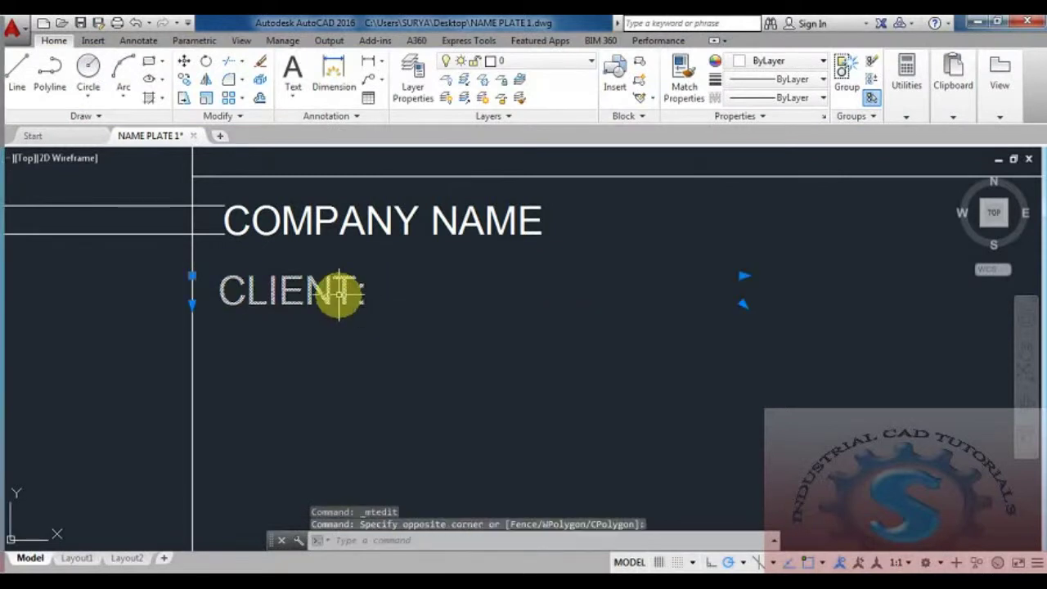
double_click(360, 294)
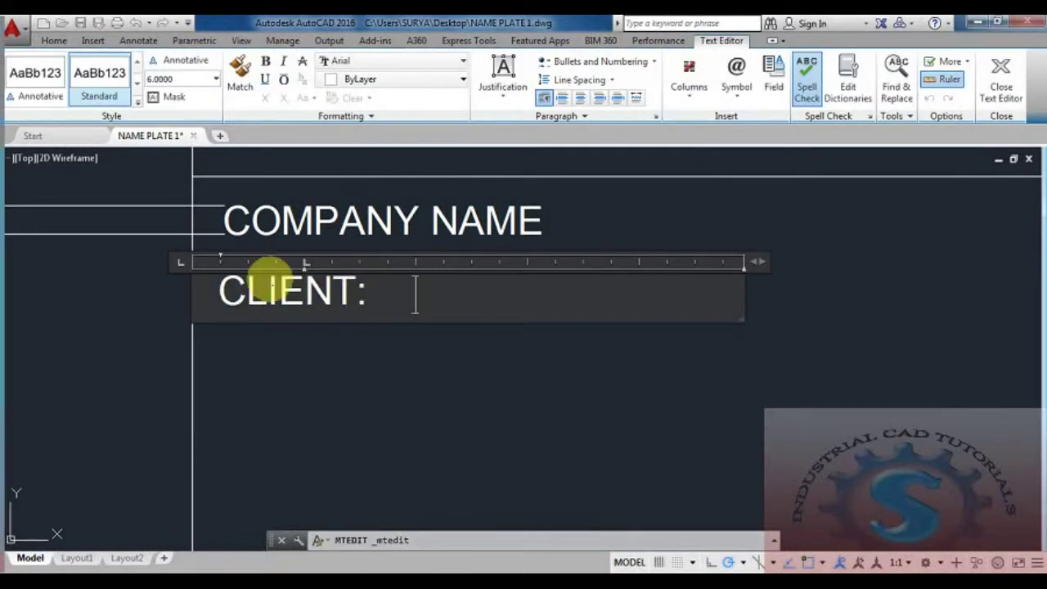
left_click(217, 80)
left_click(193, 113)
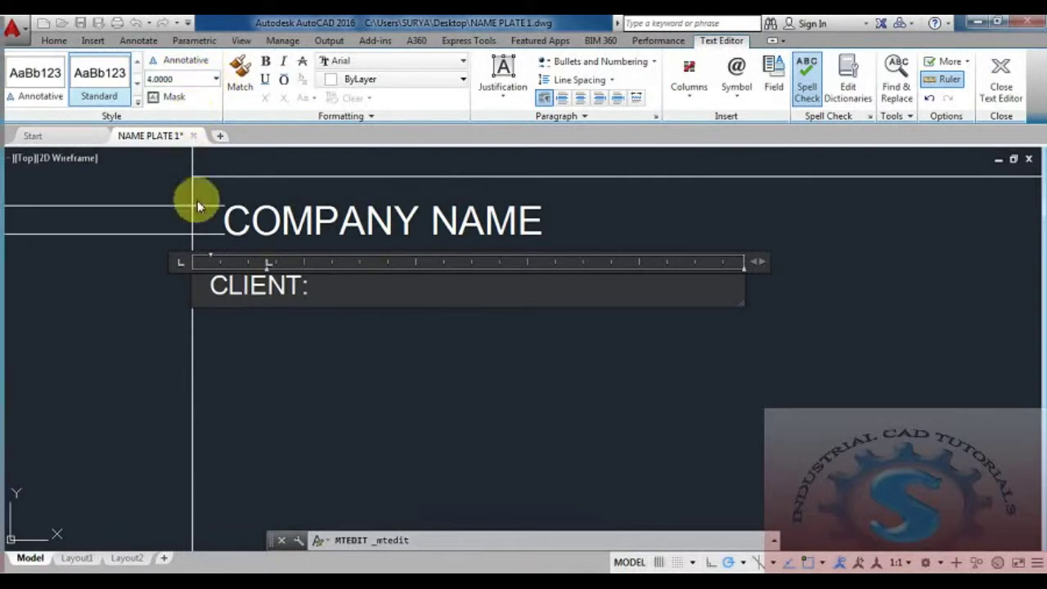
left_click(318, 369)
scroll(355, 306, "down", 3)
scroll(332, 287, "up", 2)
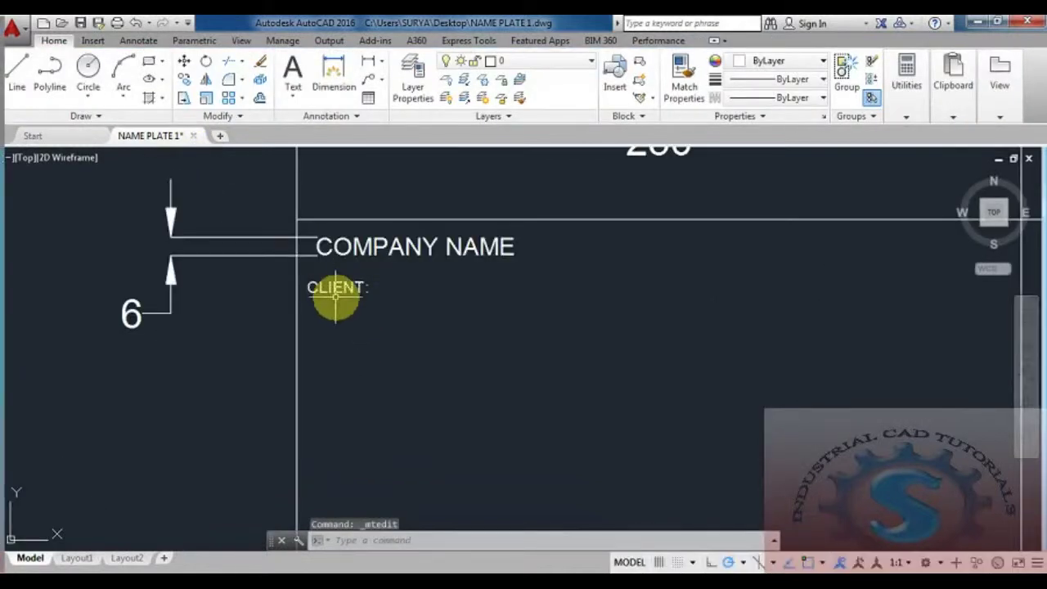
Step: Move the CLIENT: text about 4 units horizontally to the right so it lines up beneath COMPANY NAME
middle_click_drag(335, 298, 262, 288)
type("m")
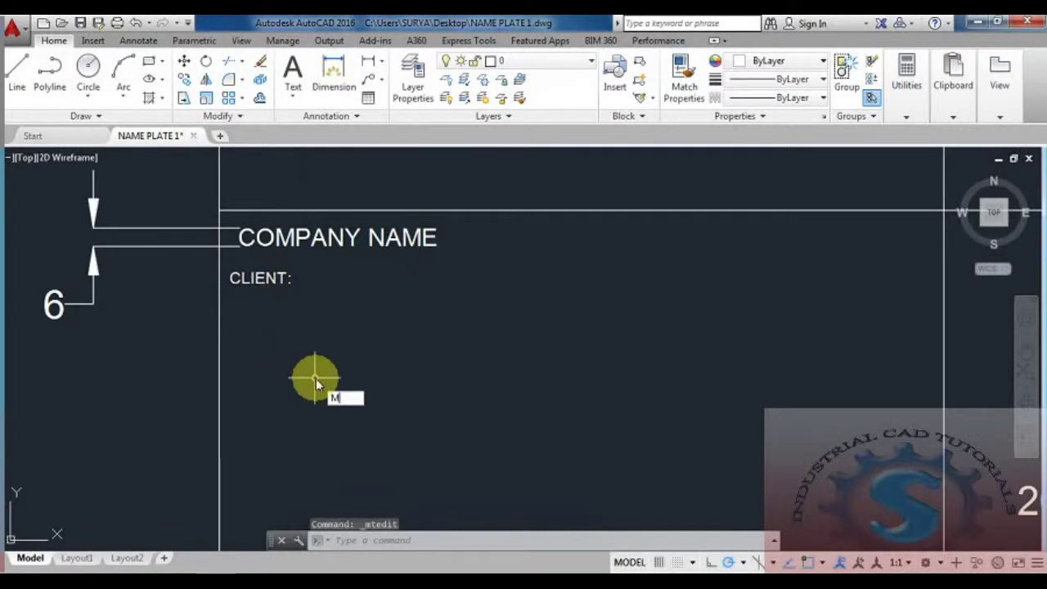
key("Return")
left_click(278, 310)
left_click(237, 278)
key("Return")
left_click(236, 282)
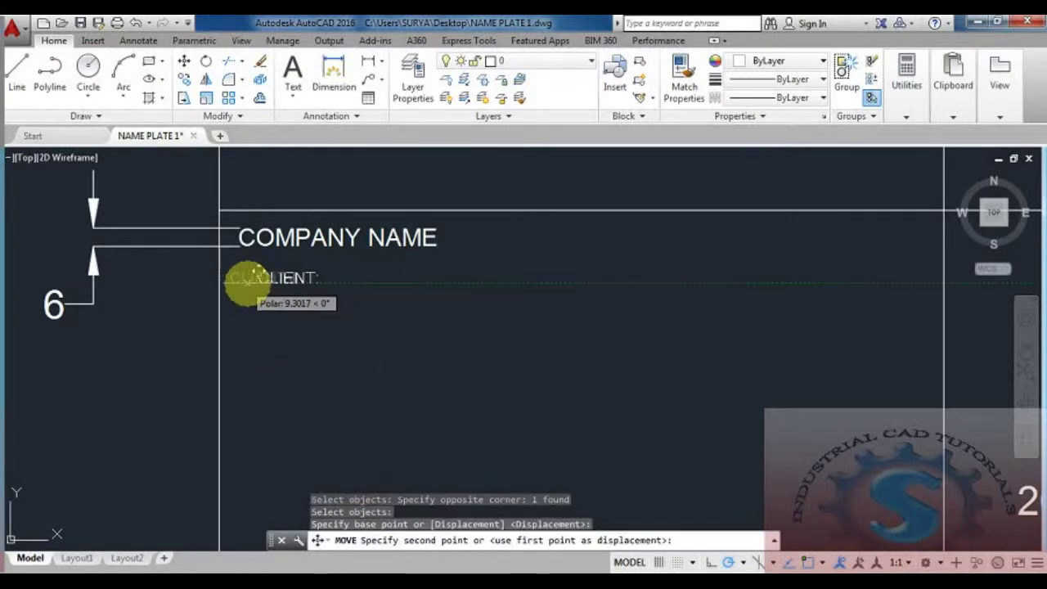
scroll(233, 284, "up", 4)
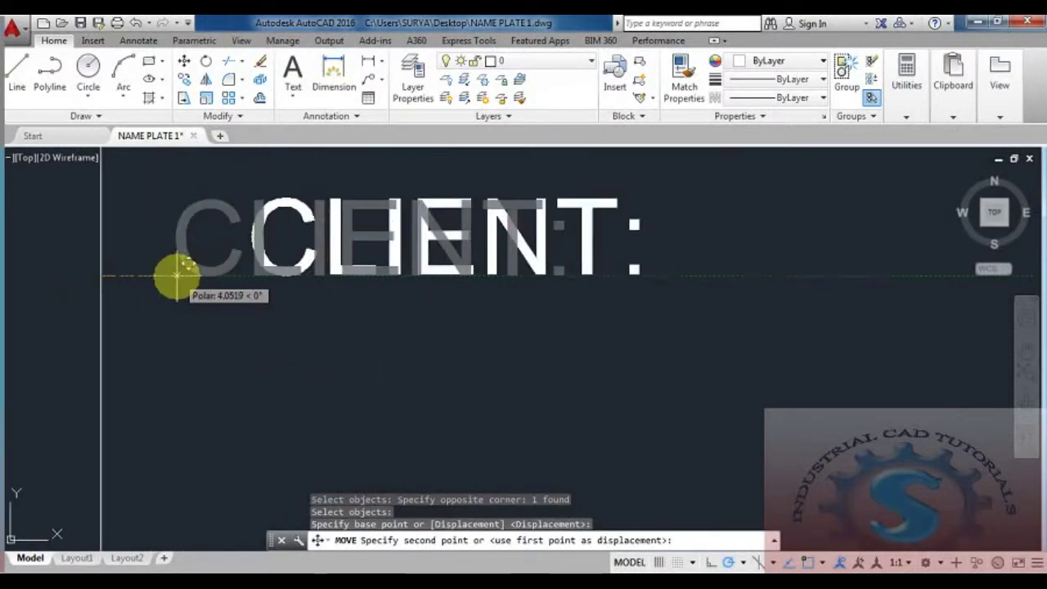
left_click(178, 276)
scroll(299, 350, "down", 2)
scroll(311, 347, "down", 4)
key("Escape")
key("Escape")
scroll(346, 368, "up", 2)
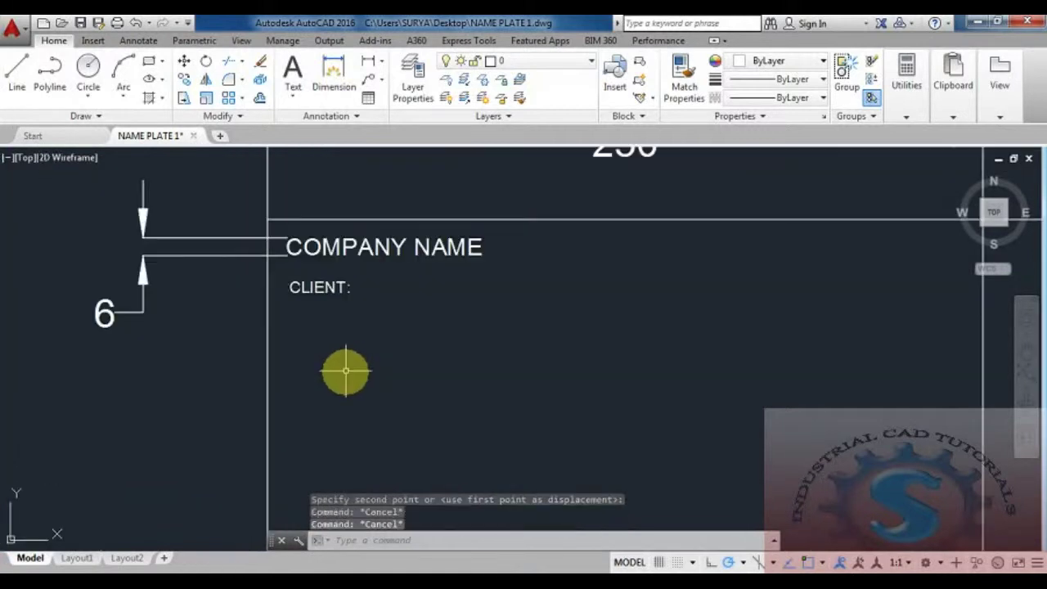
left_click(368, 60)
scroll(319, 229, "up", 3)
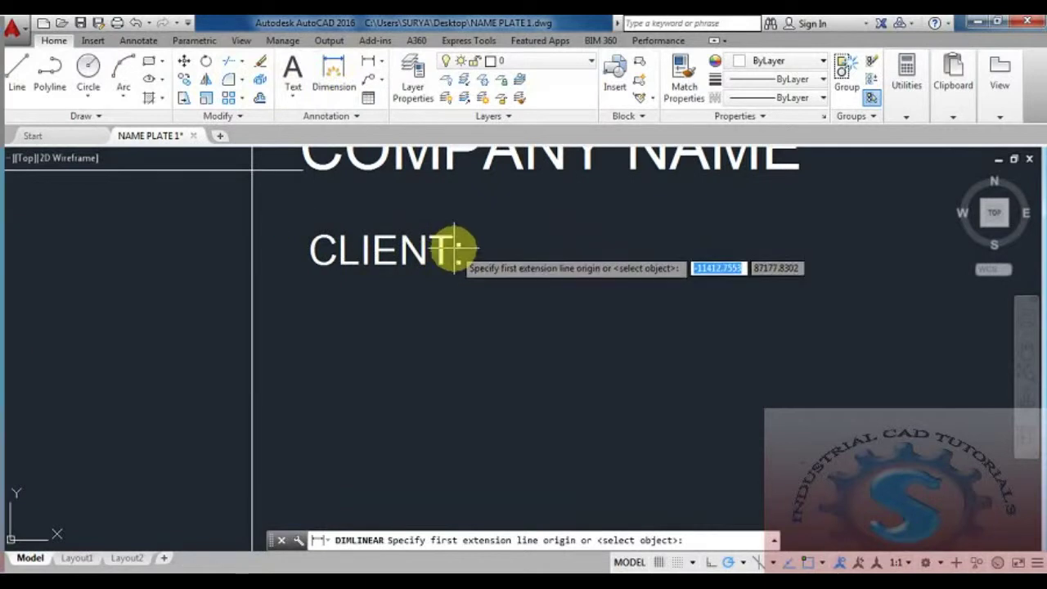
scroll(335, 237, "down", 4)
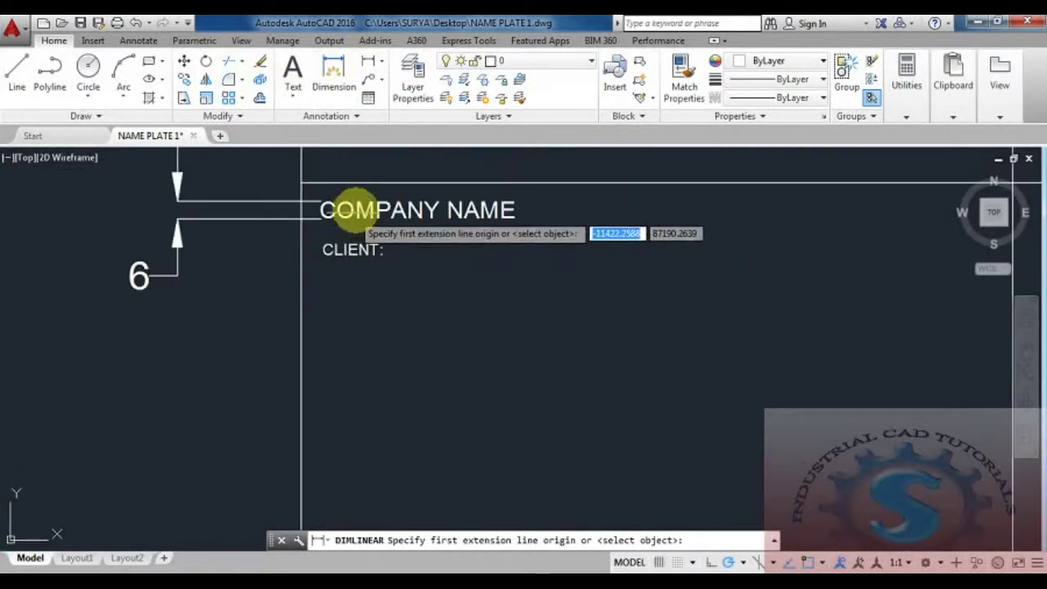
key("Escape")
key("Escape")
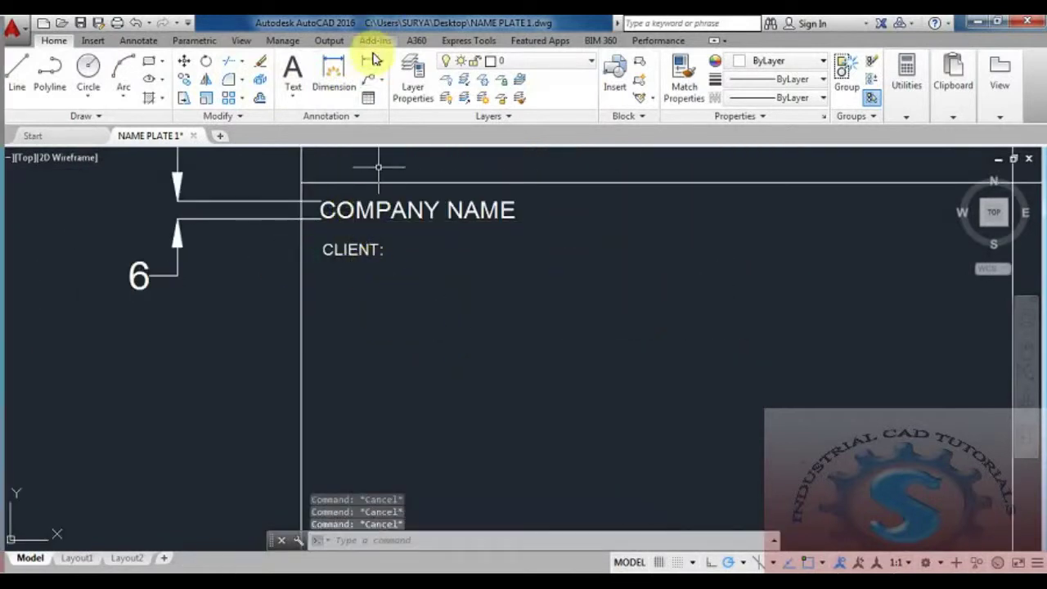
left_click(368, 60)
scroll(383, 254, "up", 3)
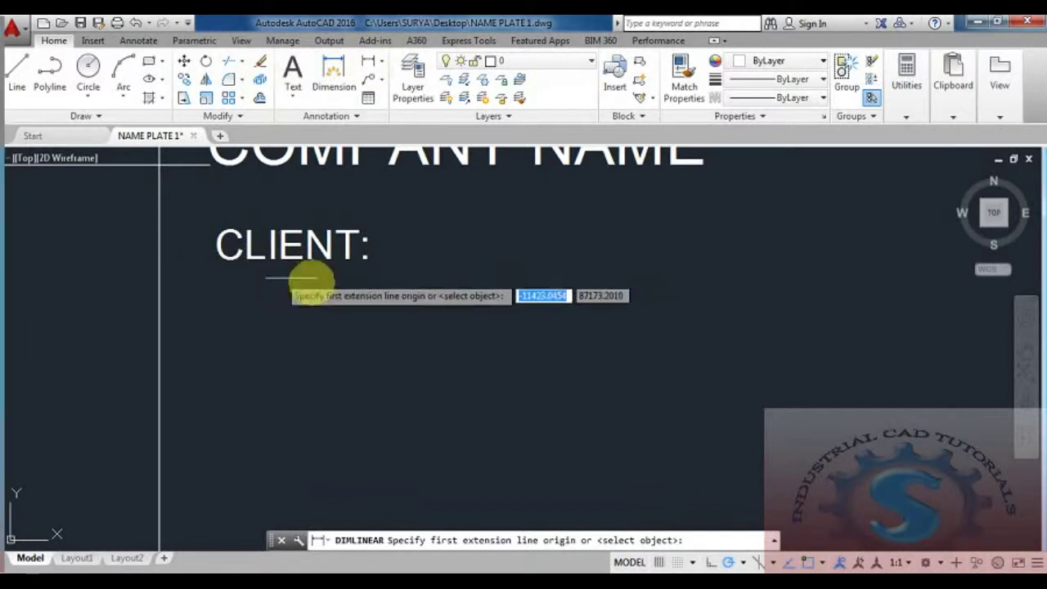
key("Escape")
Step: Delete the CLIENT: text beneath COMPANY NAME
scroll(376, 303, "down", 2)
left_click(299, 269)
left_click(396, 285)
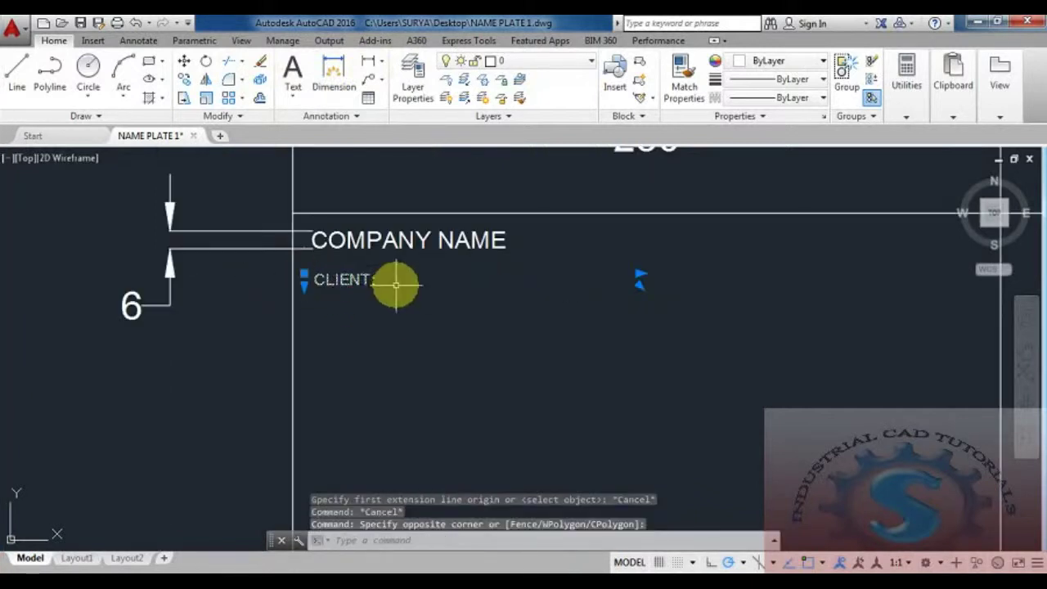
key("Delete")
key("Escape")
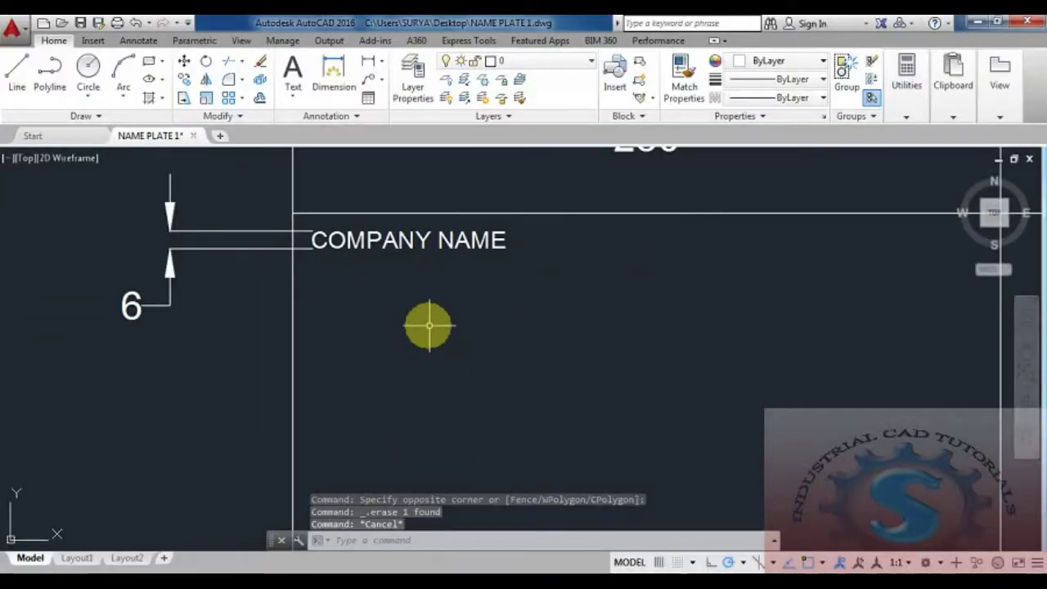
key("Escape")
key("Escape")
middle_click_drag(379, 318, 329, 322)
scroll(355, 320, "down", 3)
scroll(360, 320, "up", 3)
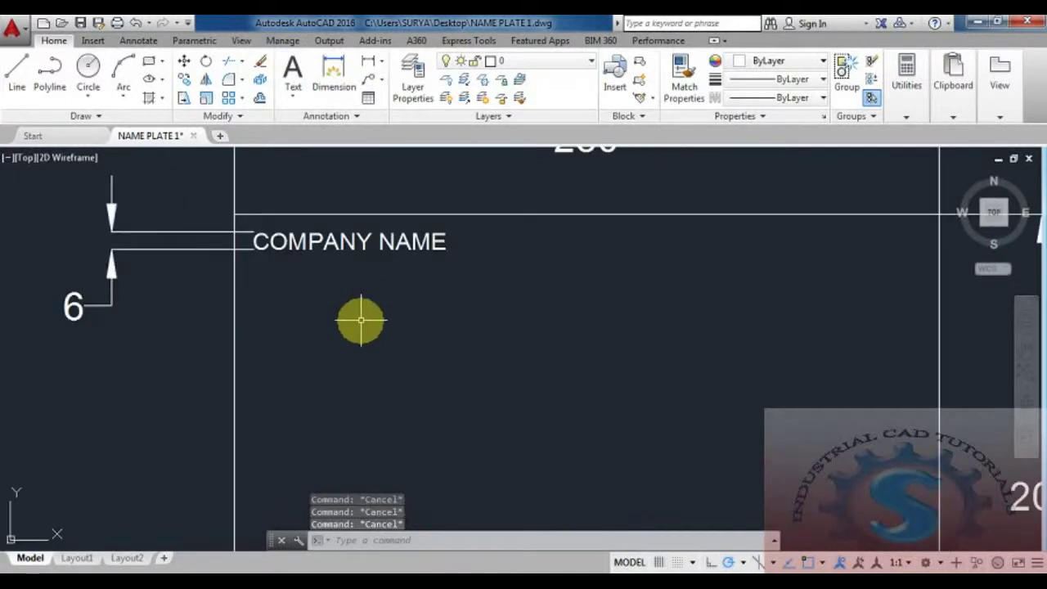
Step: Copy the COMPANY NAME text once, placing the copy straight down, a short distance beneath the original
key("Return")
left_click(313, 241)
key("Return")
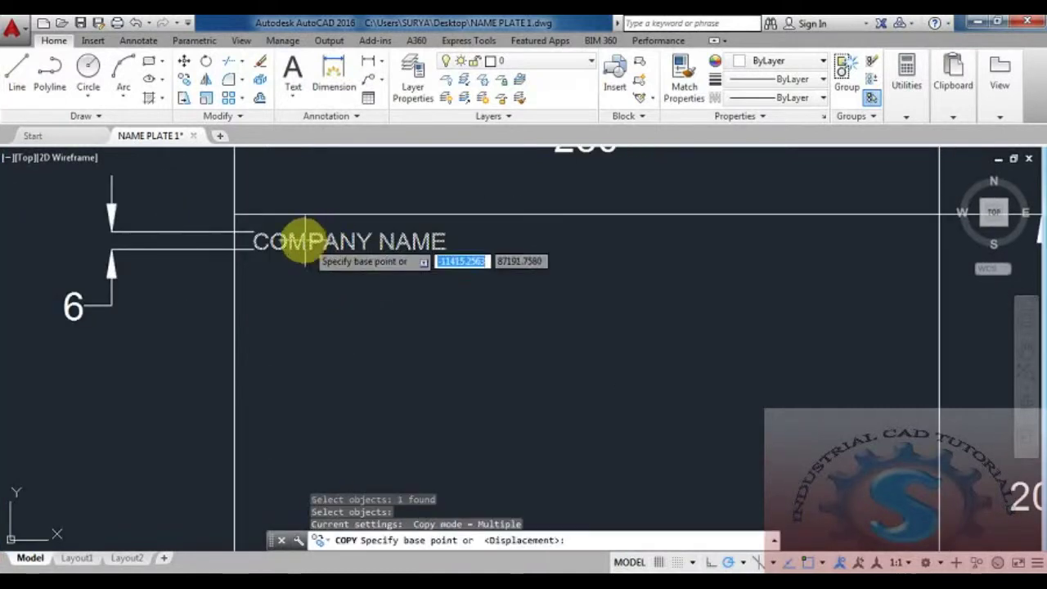
left_click(302, 241)
left_click(301, 281)
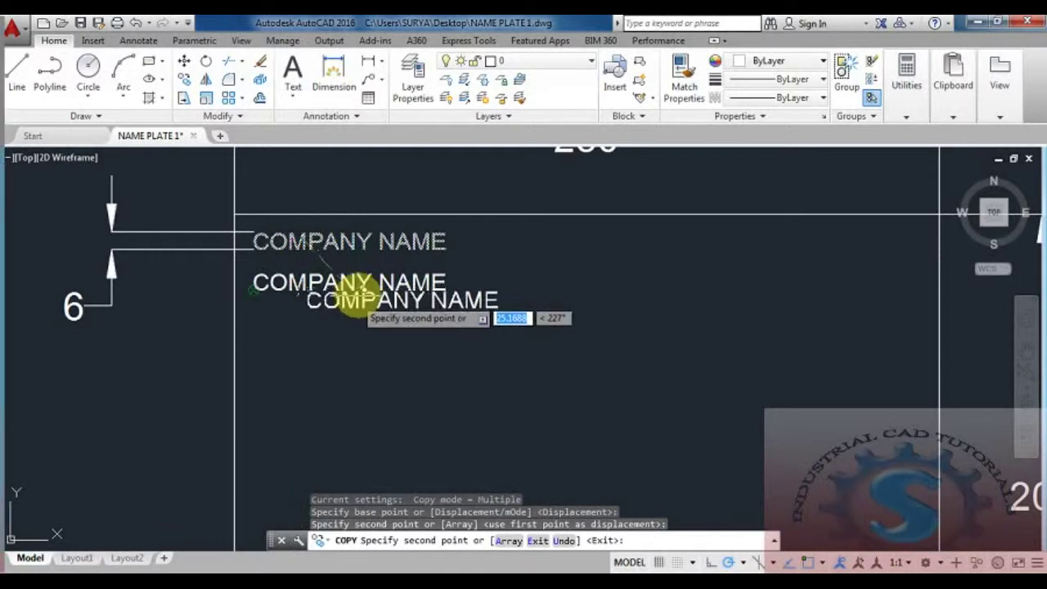
key("Escape")
Step: Replace the wording of the lower COMPANY NAME copy with CLIENT: and set its text height to 4
double_click(368, 283)
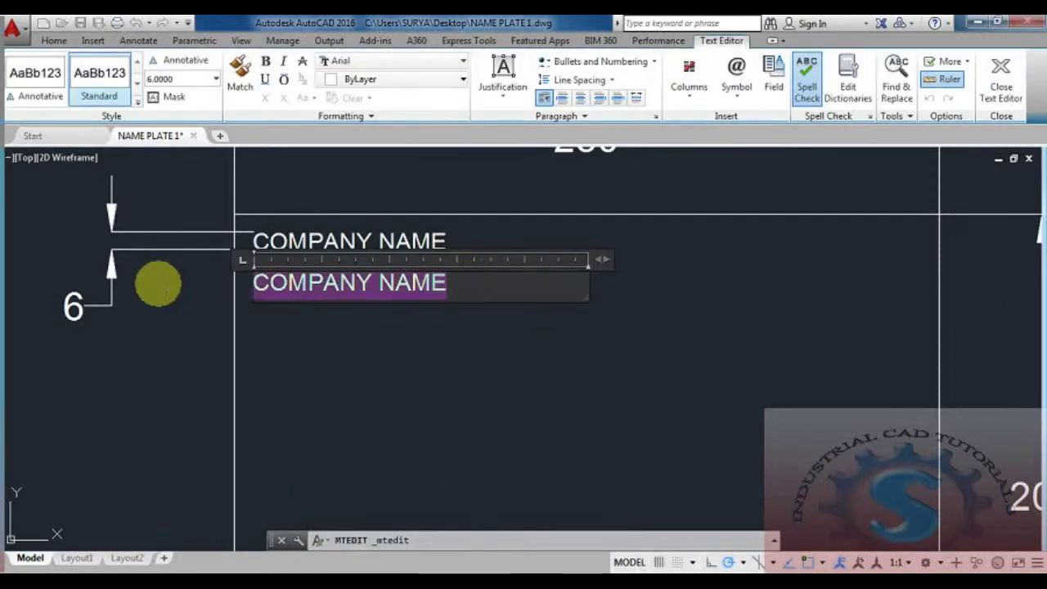
key("Delete")
type("CLIENT:")
left_click(280, 322)
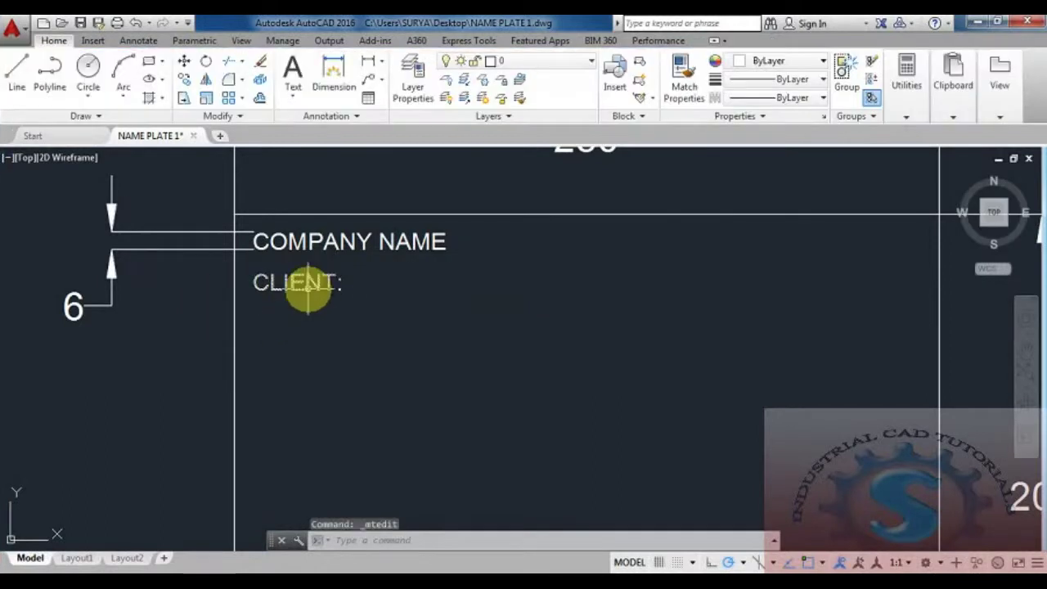
double_click(367, 283)
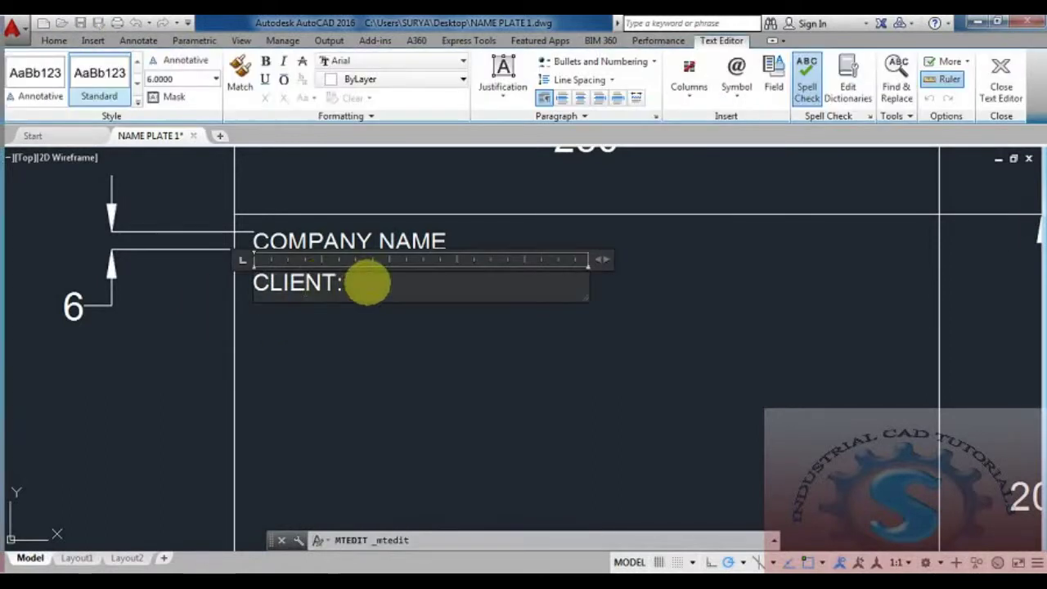
left_click(216, 79)
left_click(194, 121)
left_click(310, 370)
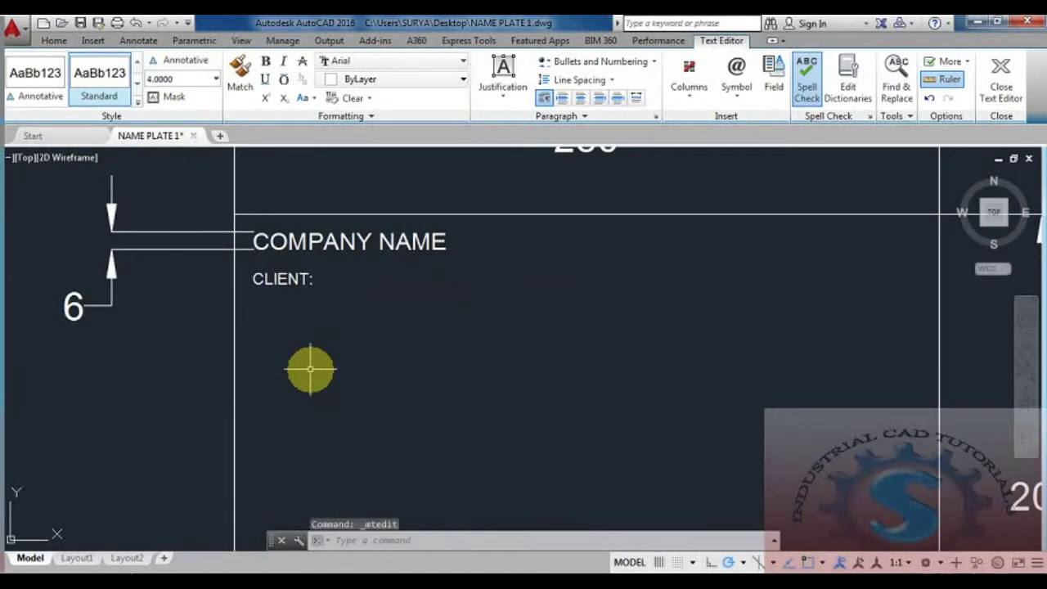
Step: Add a vertical linear dimension for the height of the CLIENT: text, placed outside the plate's left edge
scroll(329, 278, "down", 3)
scroll(349, 314, "up", 1)
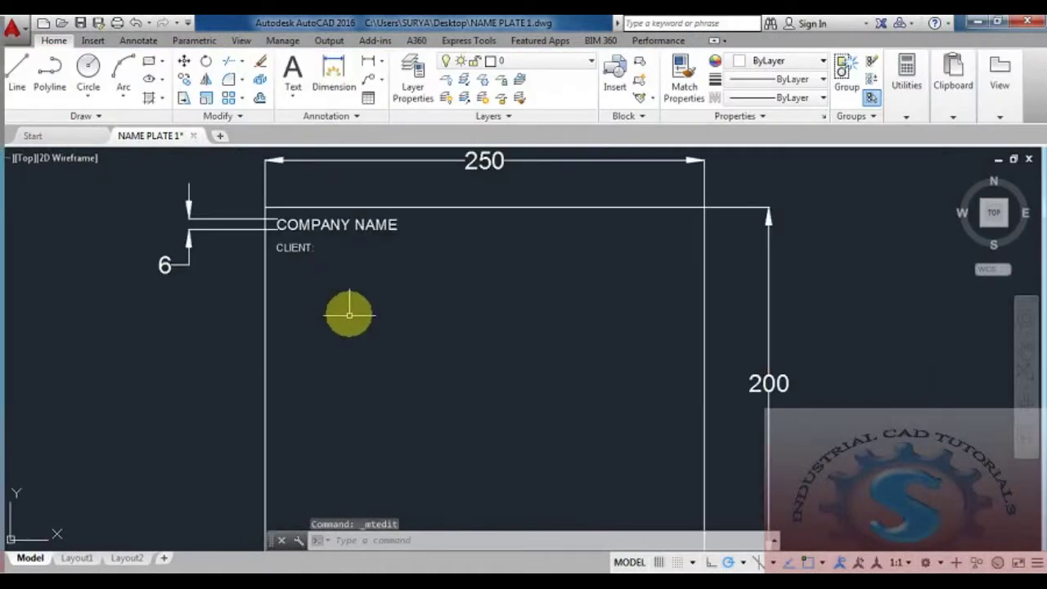
scroll(343, 319, "up", 3)
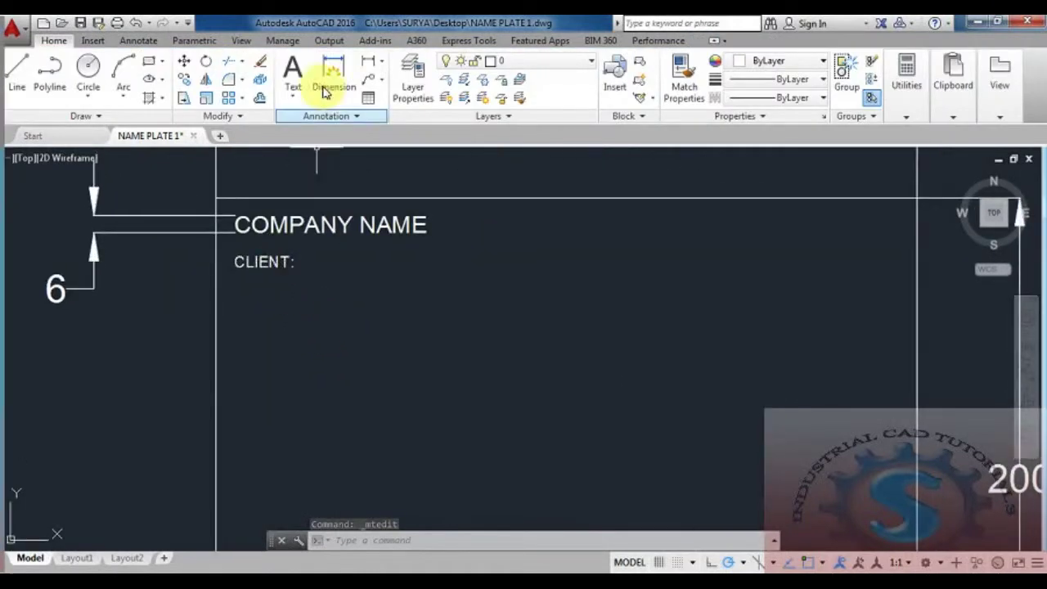
left_click(367, 65)
left_click(235, 266)
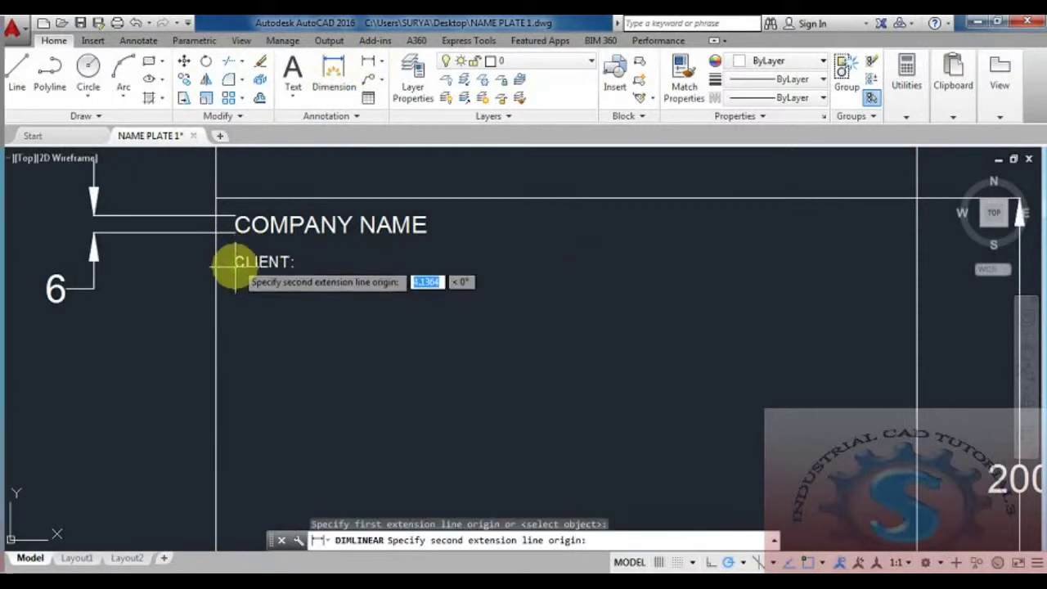
left_click(235, 266)
left_click(146, 350)
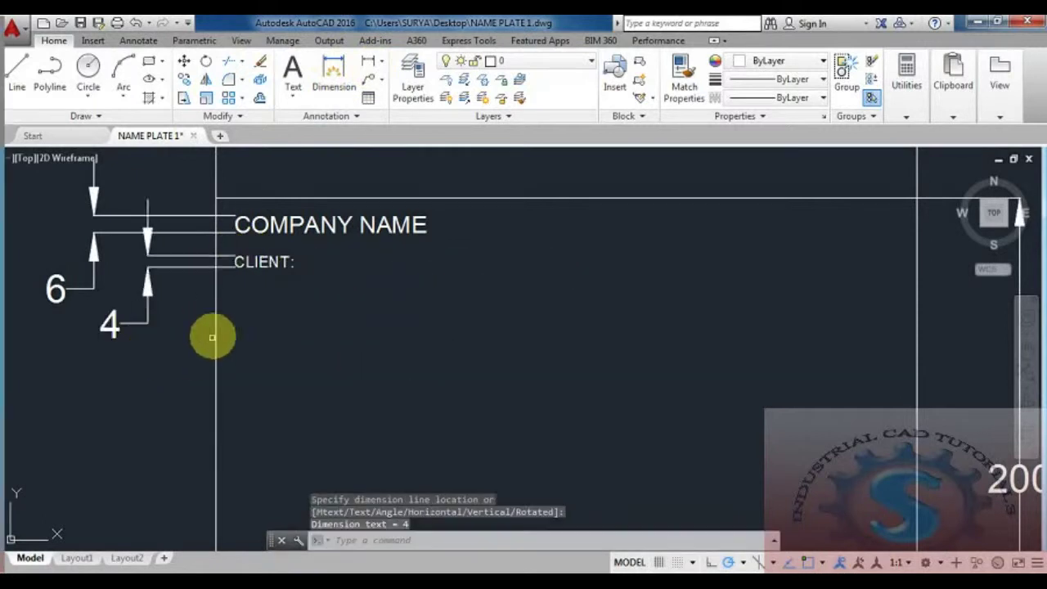
Step: Draw a horizontal line about 201 long, starting just right of CLIENT: and ending short of the plate's right edge
scroll(212, 336, "down", 4)
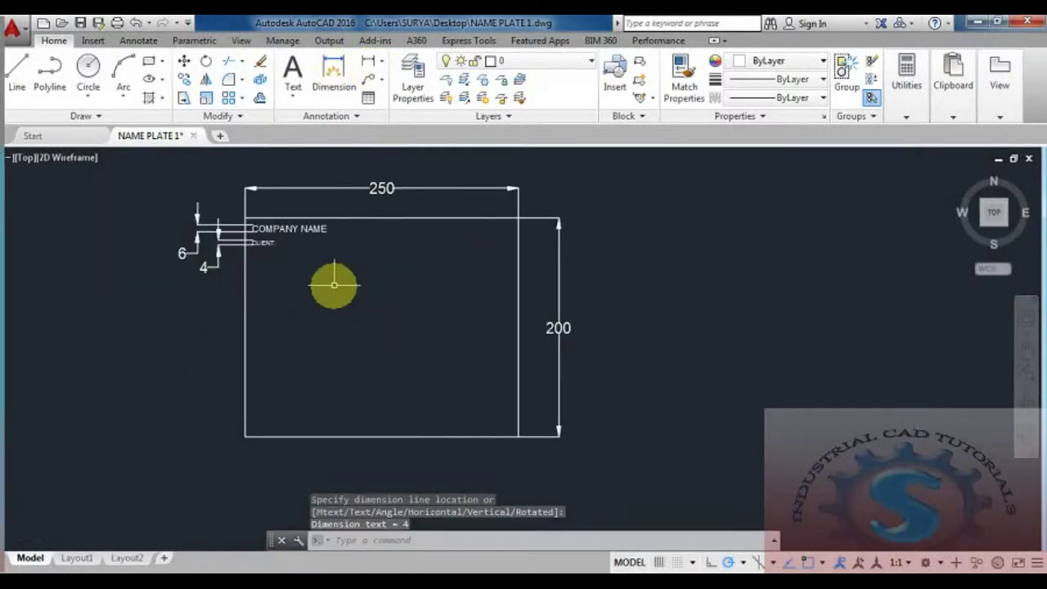
scroll(334, 284, "up", 5)
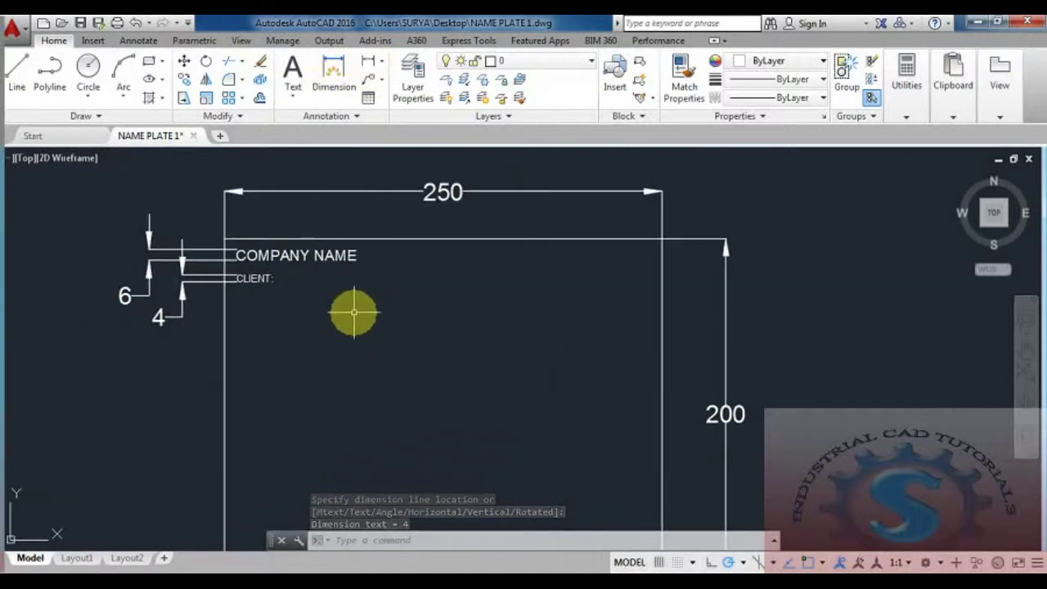
scroll(496, 252, "down", 2)
scroll(496, 252, "up", 3)
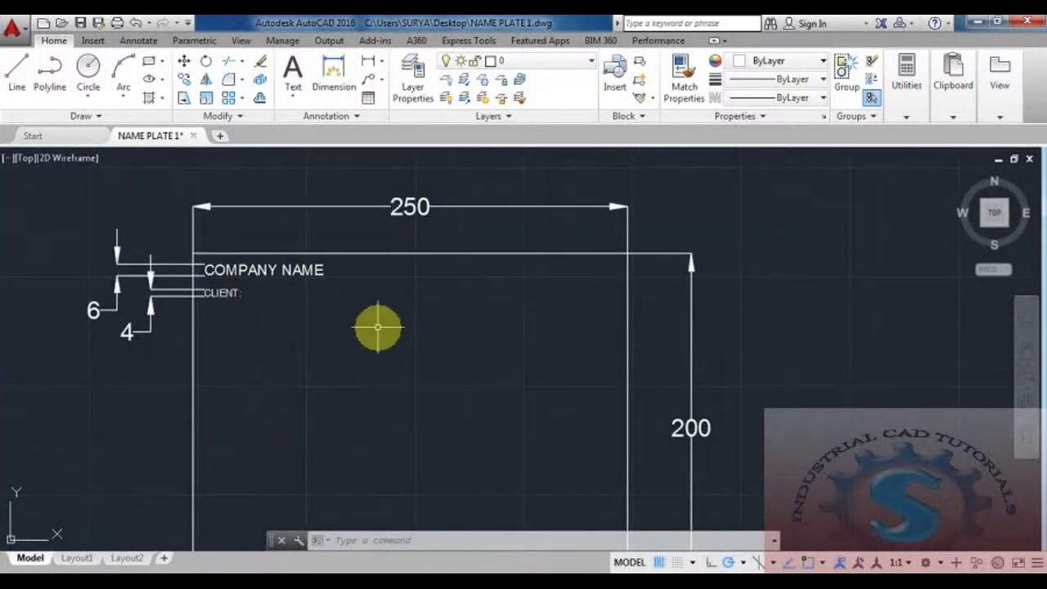
key("Return")
scroll(247, 293, "up", 5)
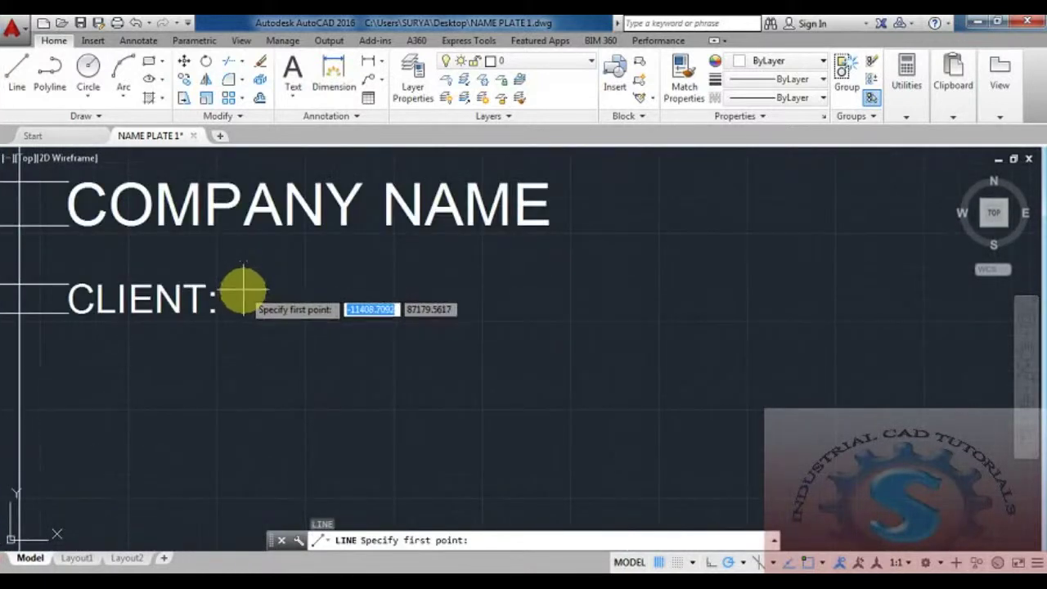
scroll(246, 285, "down", 2)
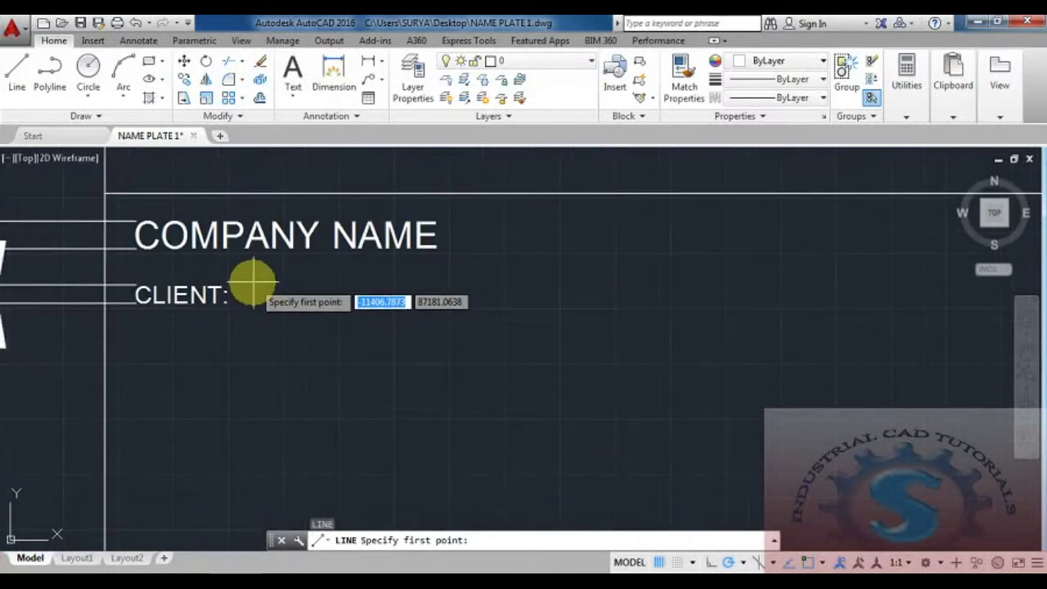
left_click(248, 286)
scroll(616, 287, "down", 2)
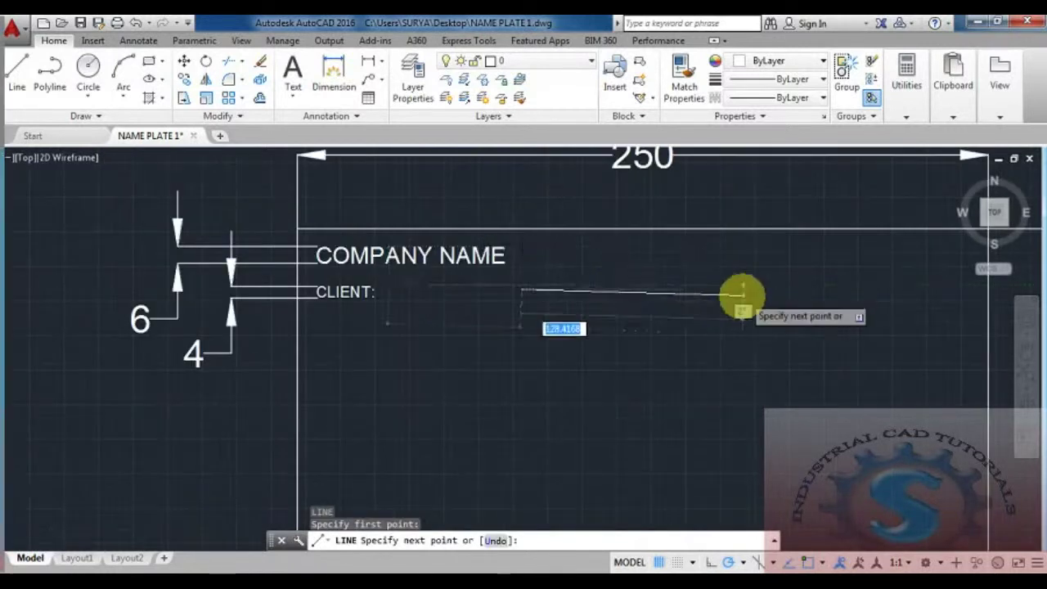
scroll(719, 303, "down", 2)
left_click(670, 311)
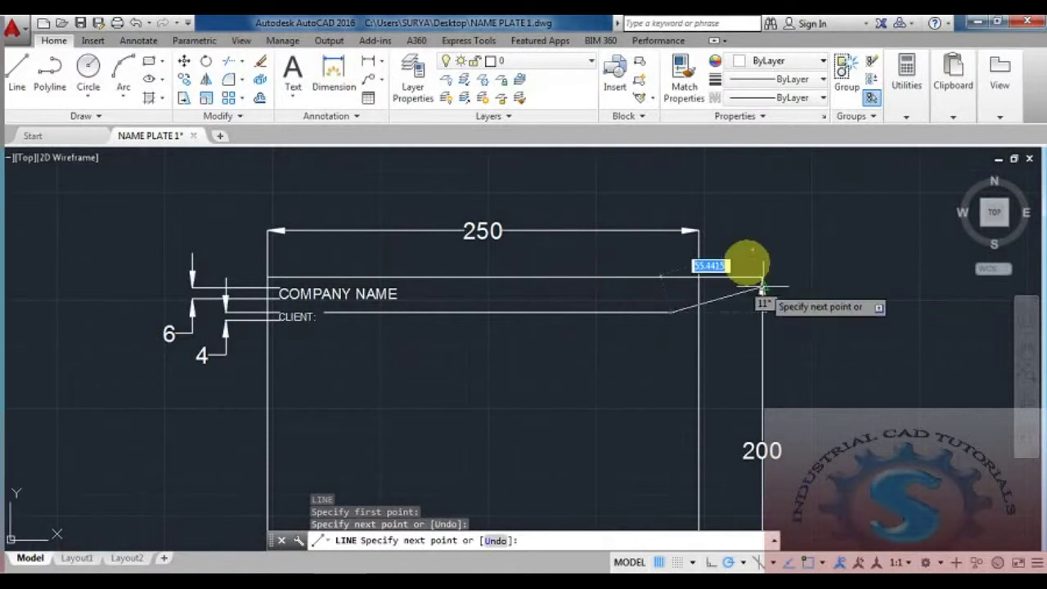
key("Escape")
Step: Place a linear dimension below the line beside CLIENT: to check its length, and delete that dimension
left_click(368, 66)
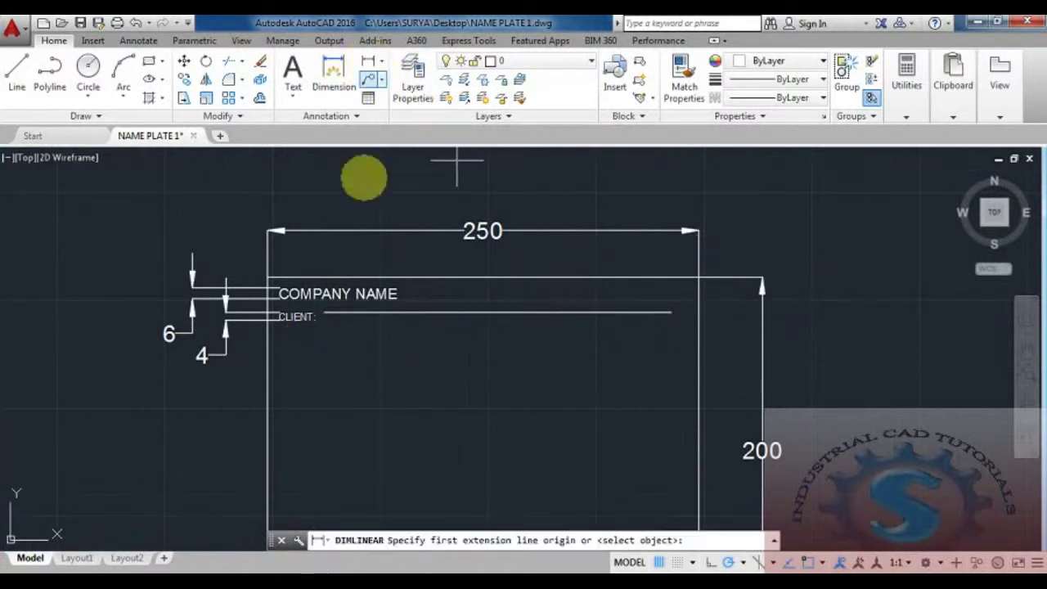
left_click(323, 312)
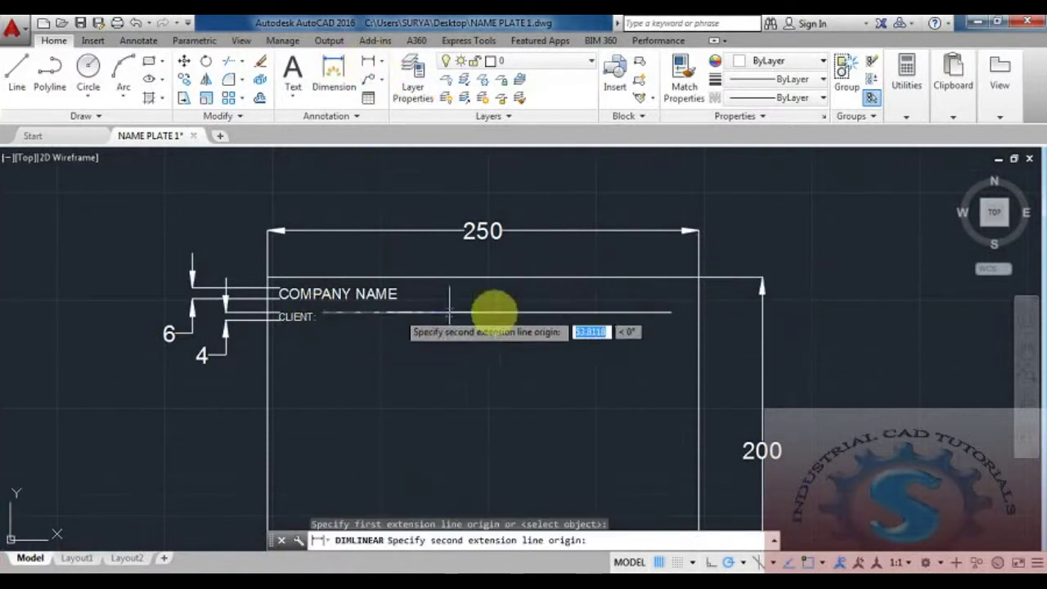
left_click(671, 311)
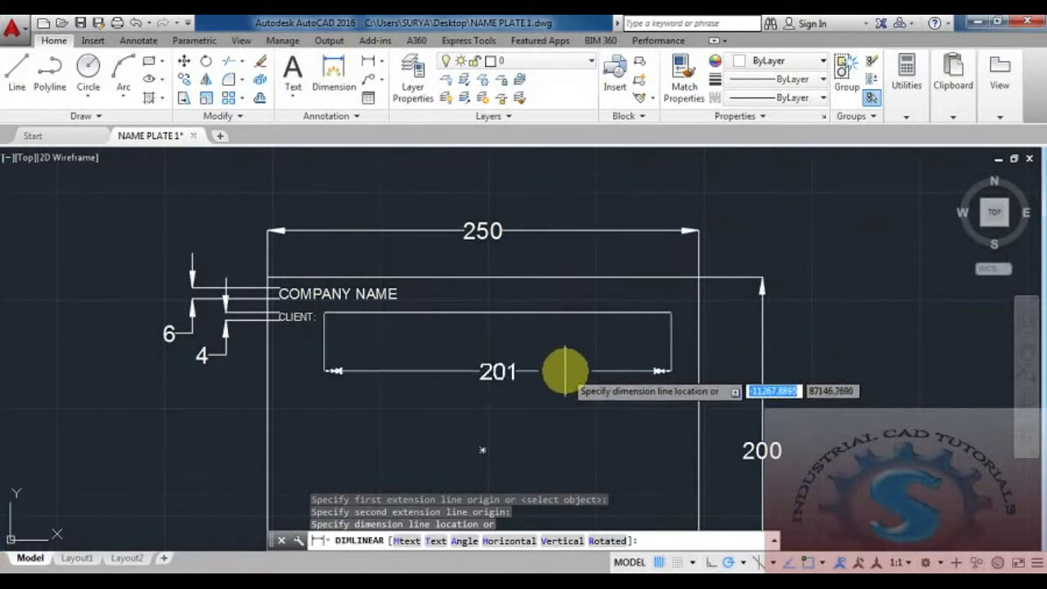
left_click(564, 371)
middle_click_drag(545, 415, 492, 404)
left_click(460, 357)
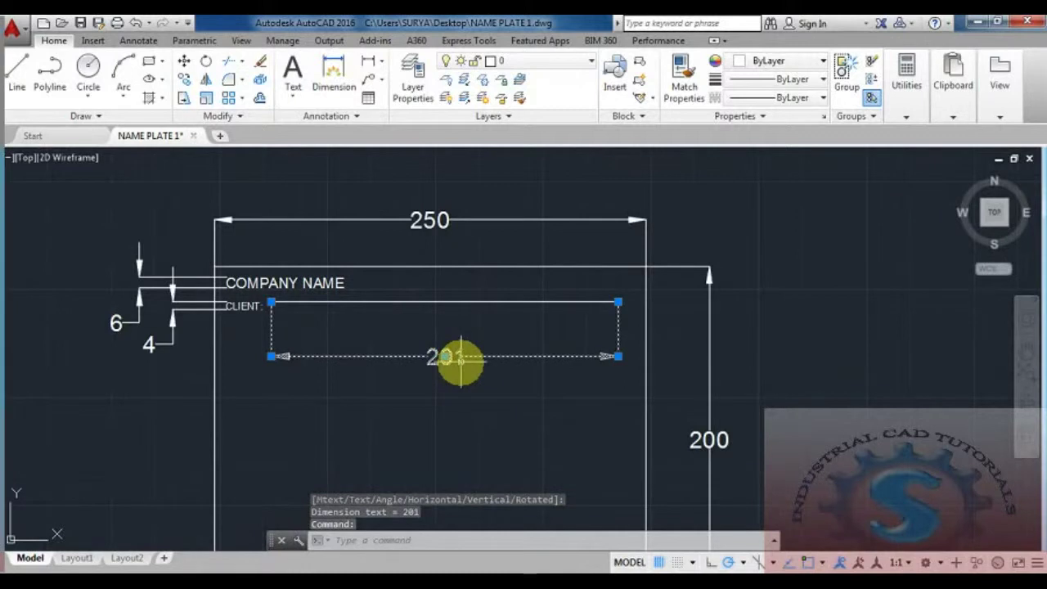
key("Delete")
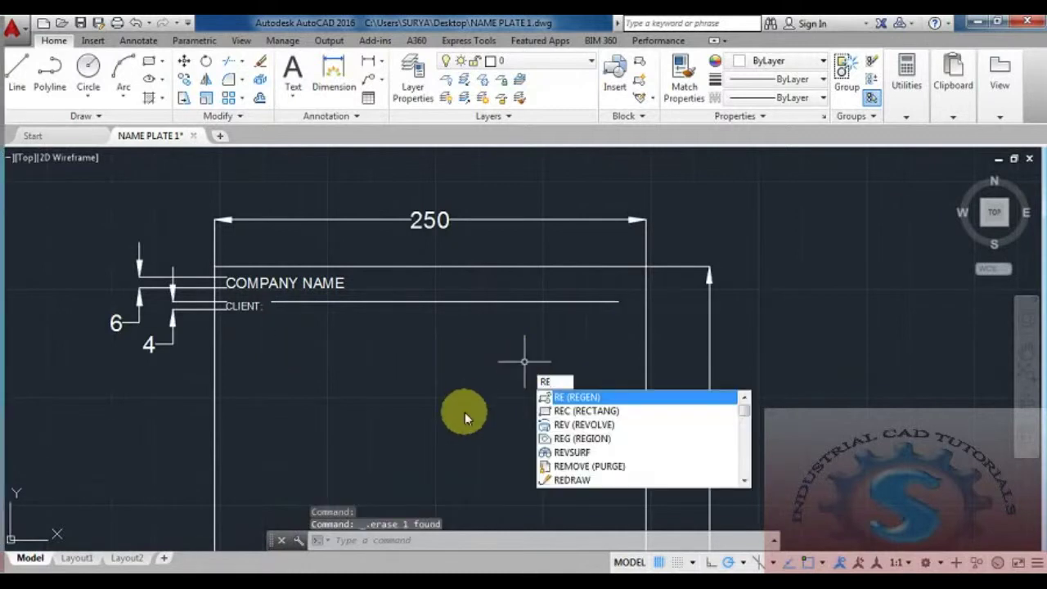
key("Return")
scroll(270, 304, "up", 2)
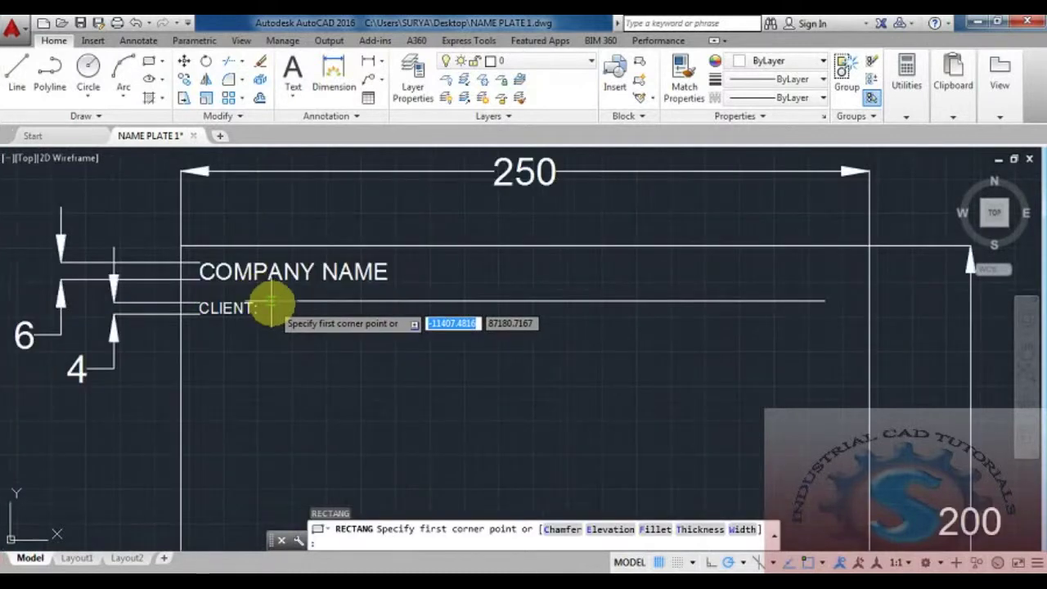
left_click(271, 301)
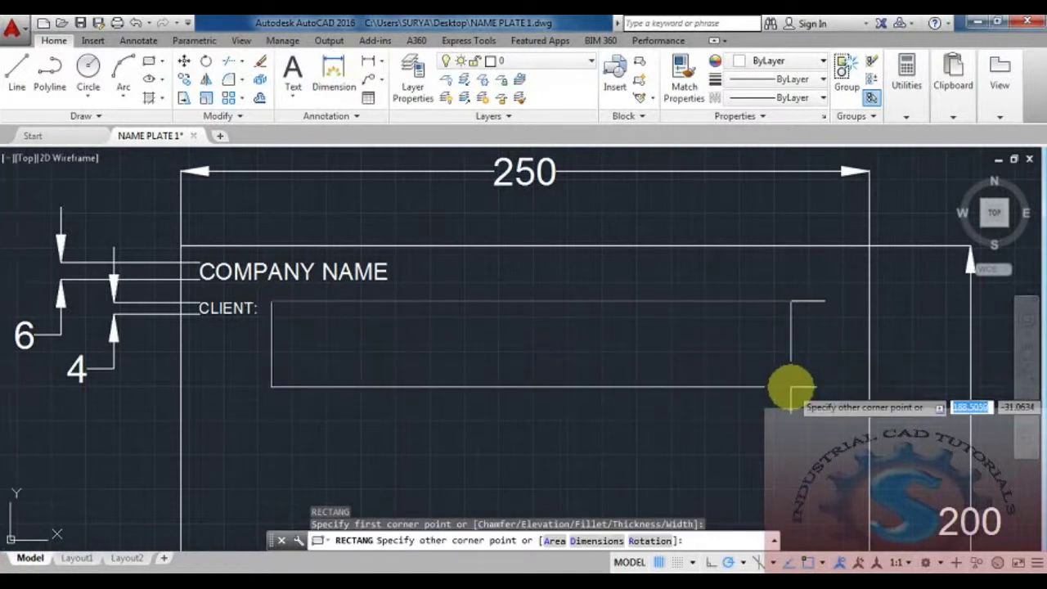
key("Return")
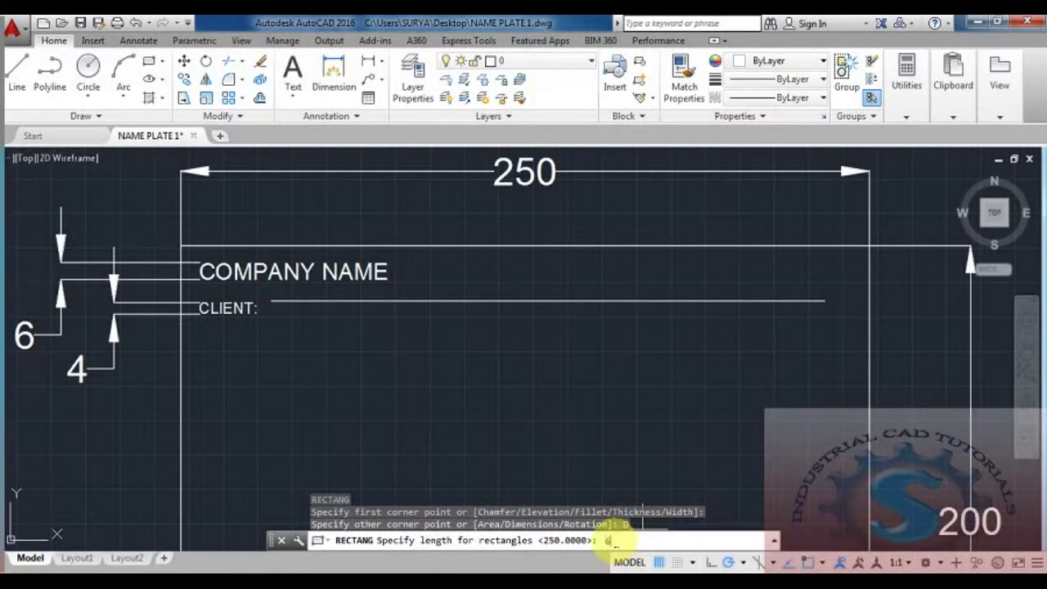
type("6")
key("Return")
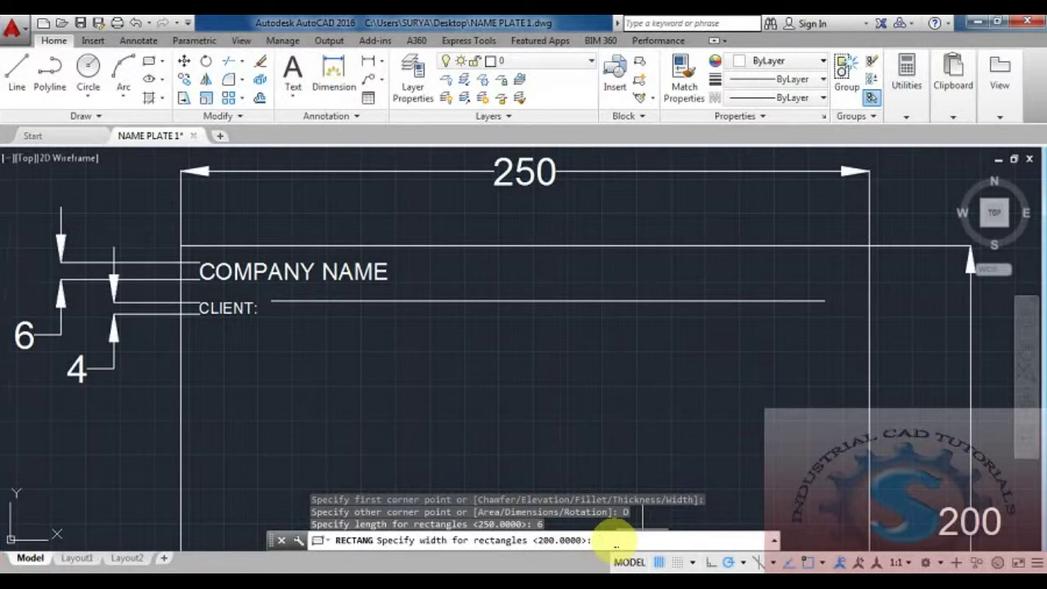
type("201")
key("Return")
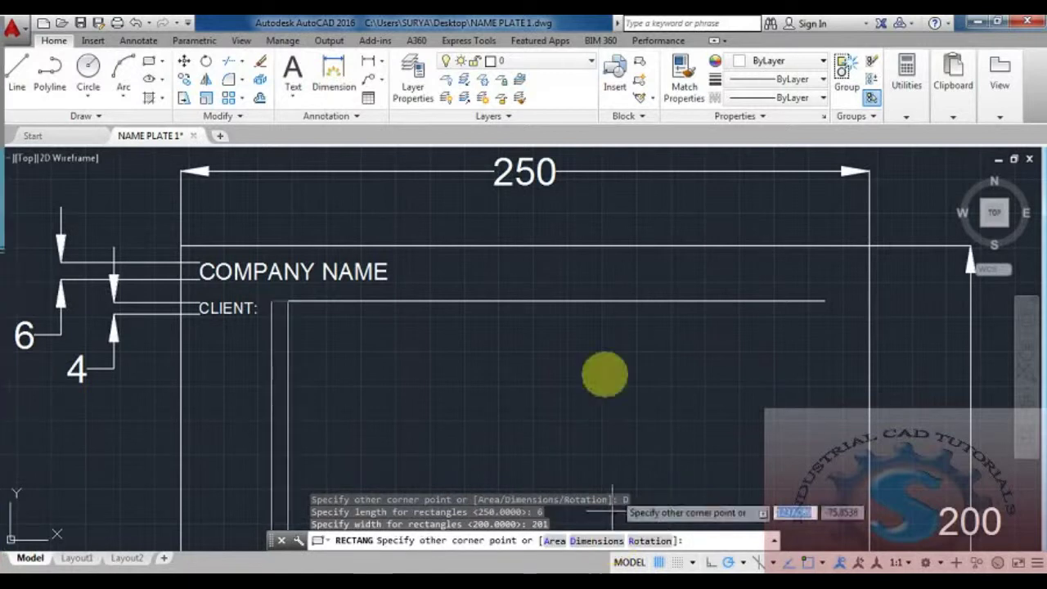
scroll(554, 286, "down", 1)
middle_click_drag(555, 286, 533, 199)
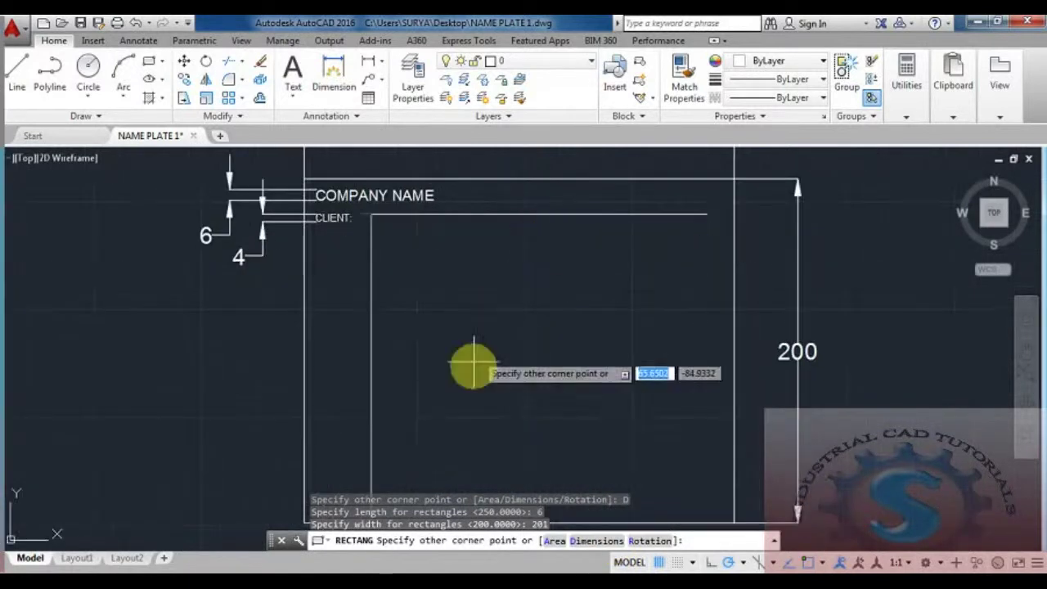
key("Escape")
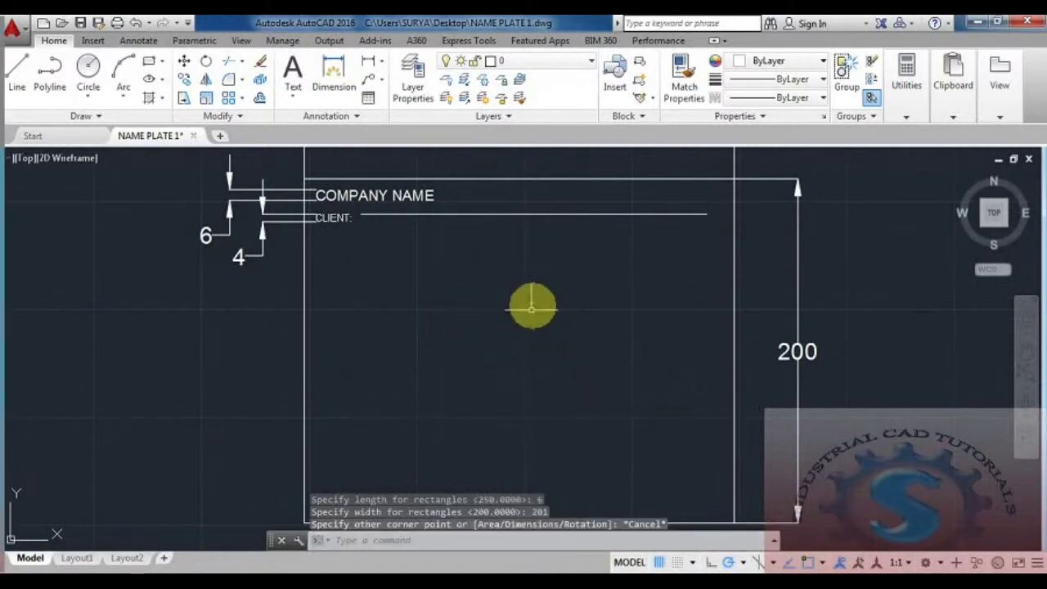
Step: Draw a 201 by 6 rectangle extending right and down from the left end of the line beside CLIENT:
middle_click_drag(502, 299, 471, 347)
type("REC")
key("Return")
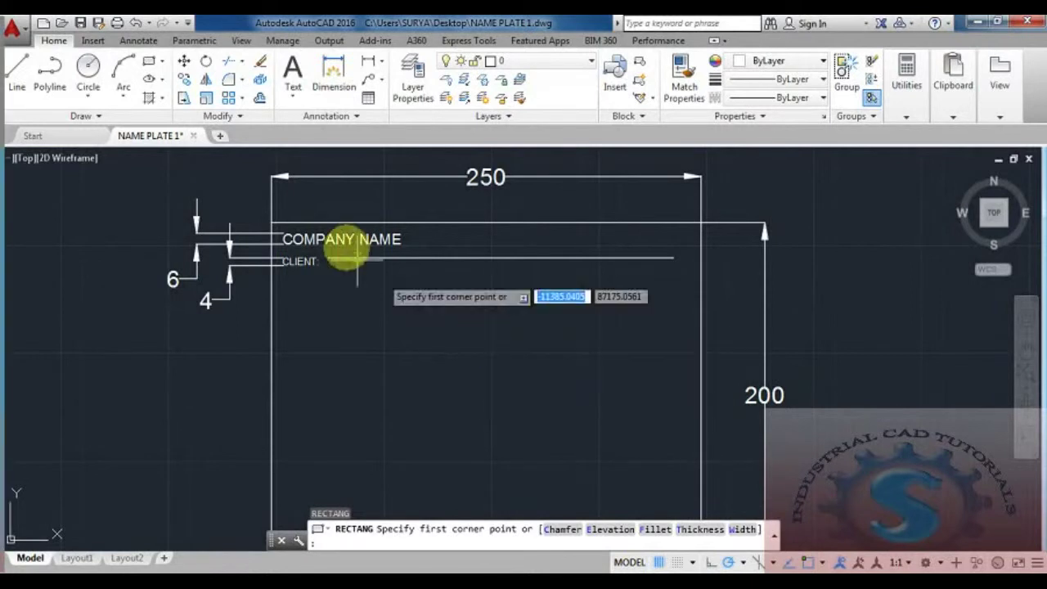
left_click(327, 258)
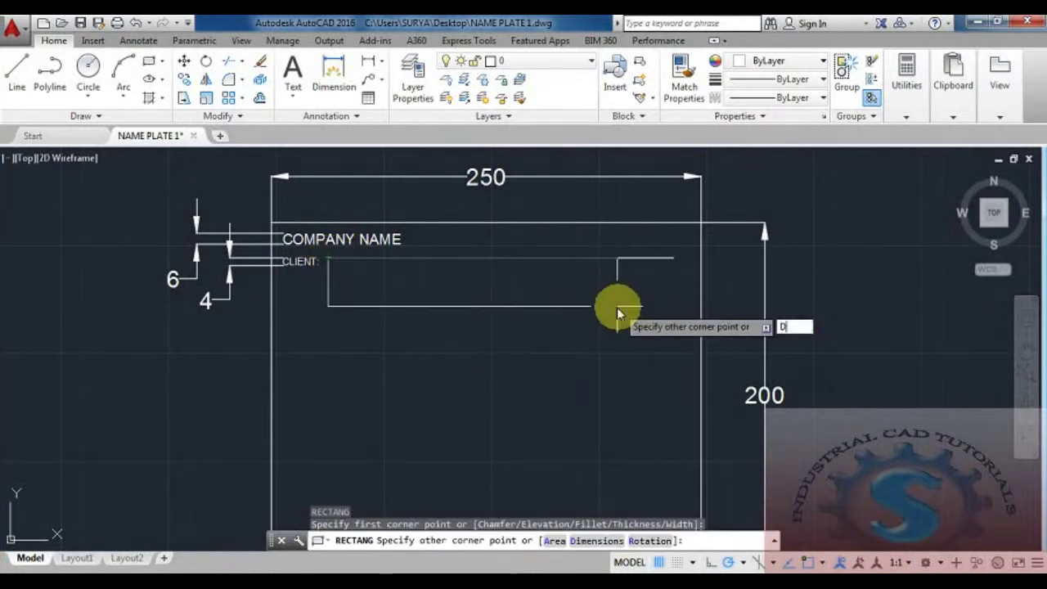
type("D")
key("Return")
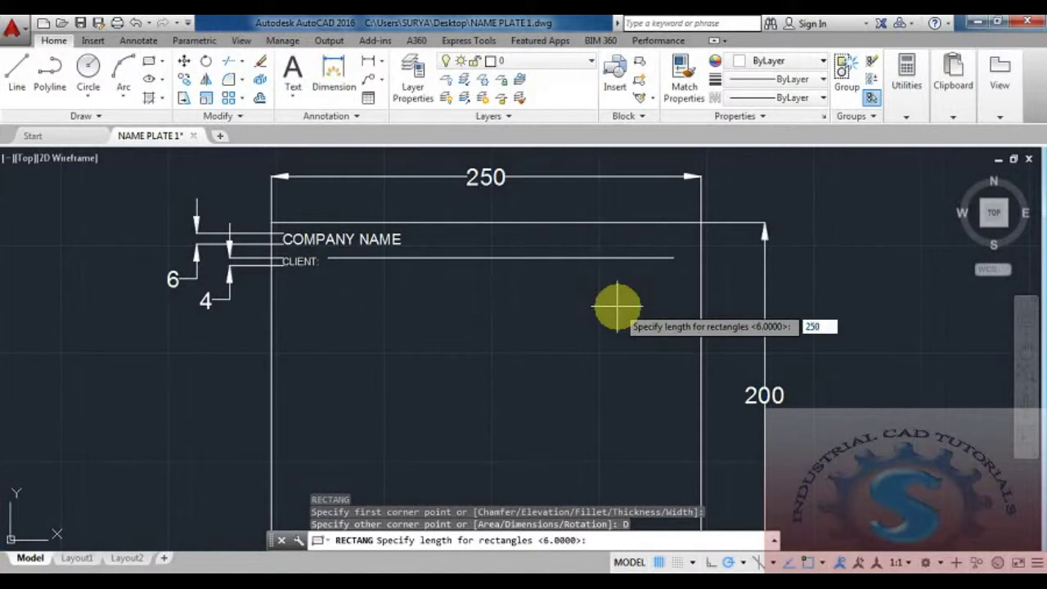
type("20")
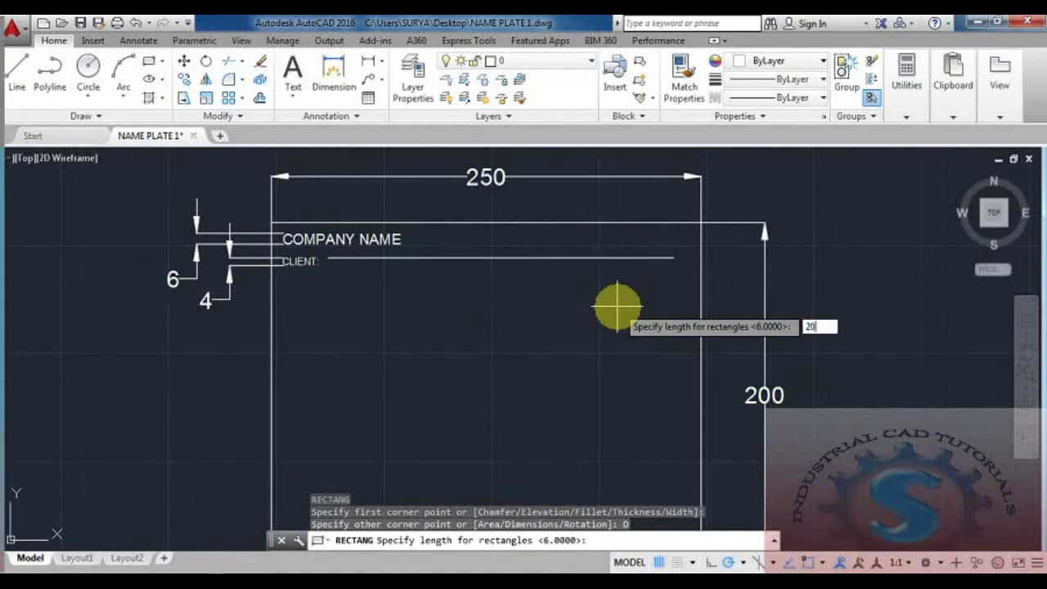
type("1")
key("Return")
key("Return")
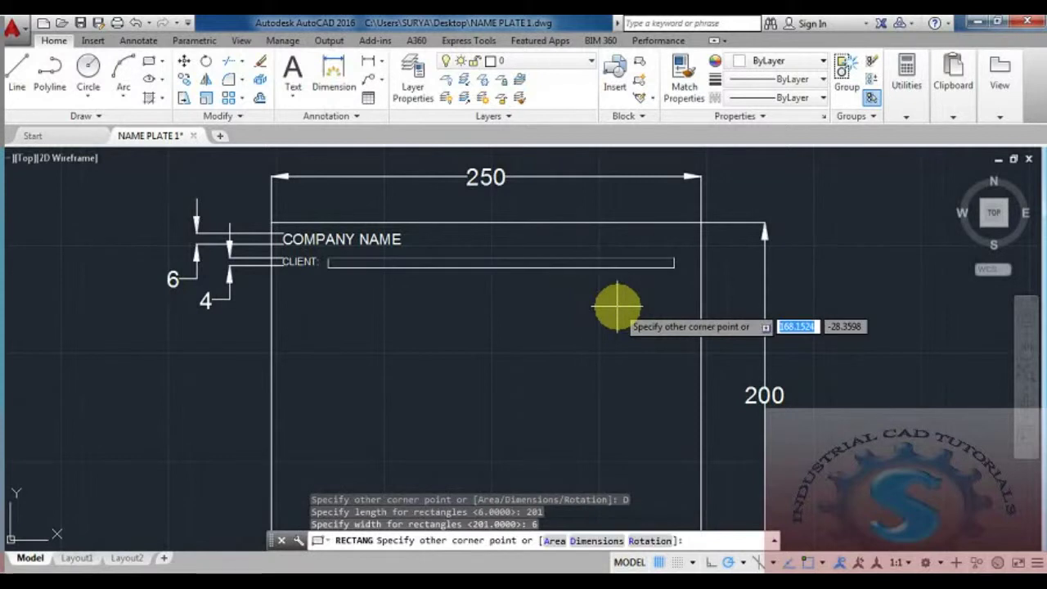
left_click(590, 307)
Step: Add a horizontal linear dimension for the length of the box beside CLIENT:, placed just below the box
scroll(531, 286, "down", 2)
scroll(531, 286, "up", 4)
scroll(493, 303, "down", 2)
scroll(420, 379, "up", 2)
left_click(372, 64)
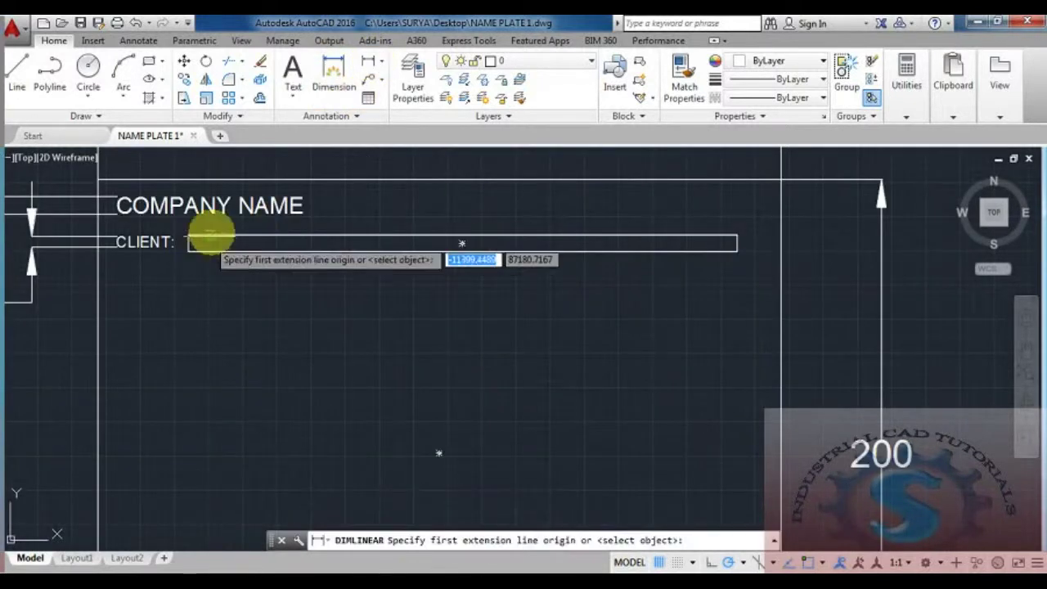
left_click(188, 243)
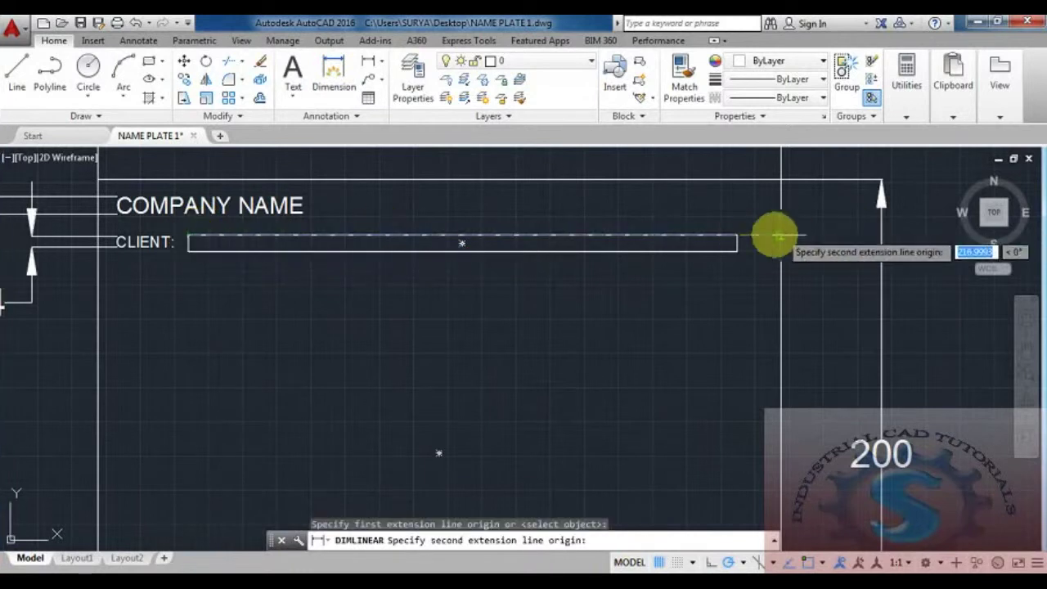
left_click(737, 235)
left_click(670, 308)
Step: Add a vertical linear dimension for the height of the CLIENT: box, placed just outside the plate's right edge
left_click(370, 66)
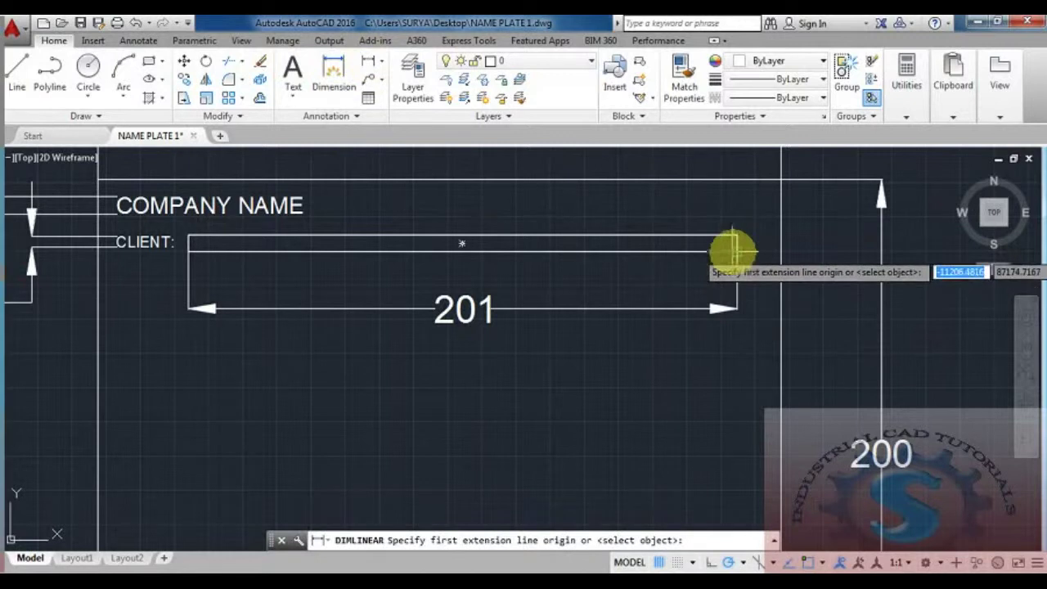
left_click(738, 251)
left_click(799, 260)
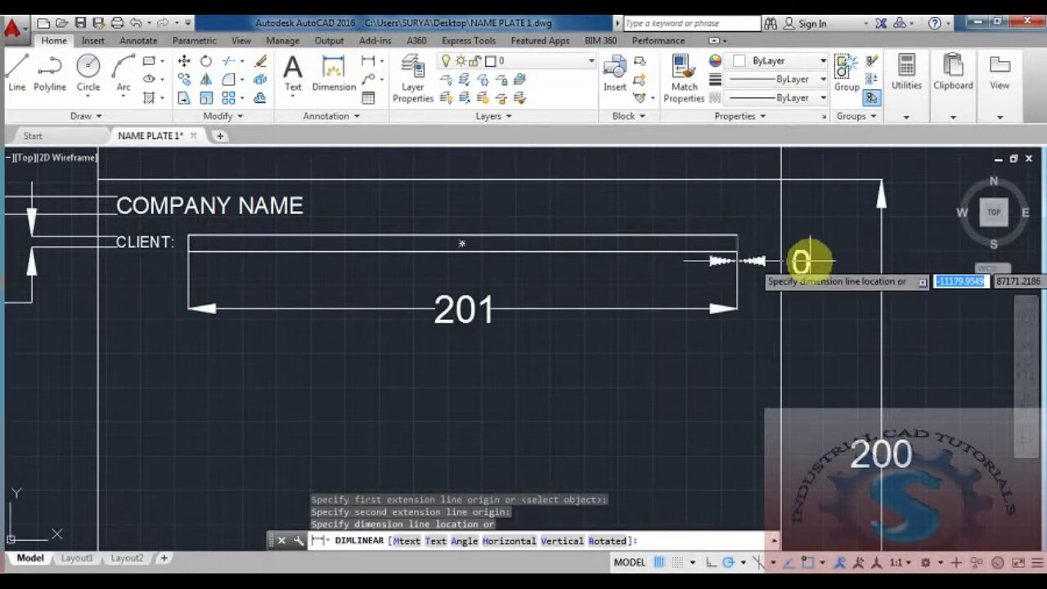
middle_click_drag(105, 351, 180, 281)
scroll(180, 281, "down", 2)
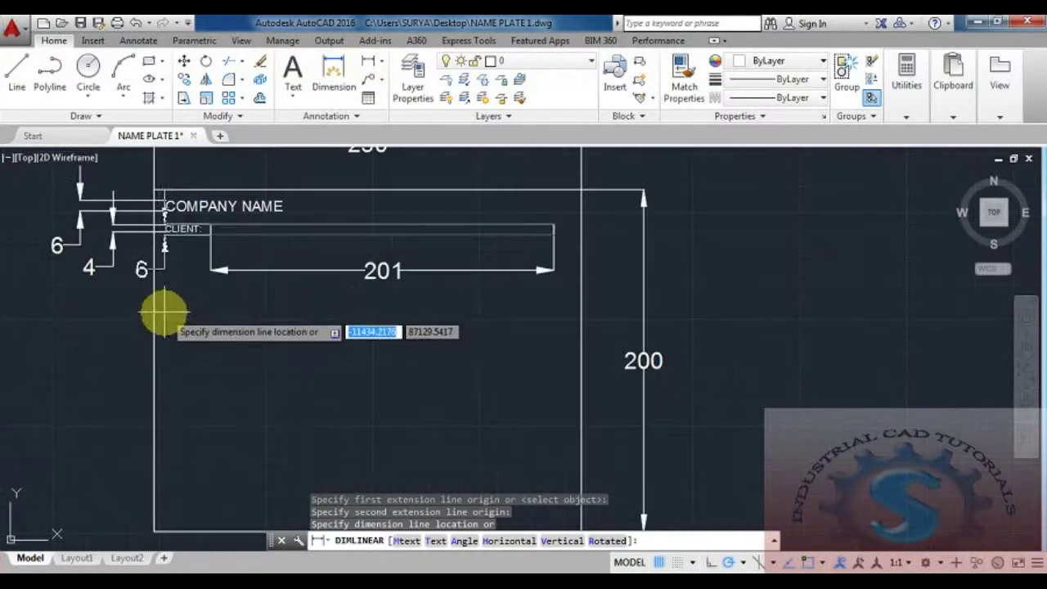
left_click(614, 280)
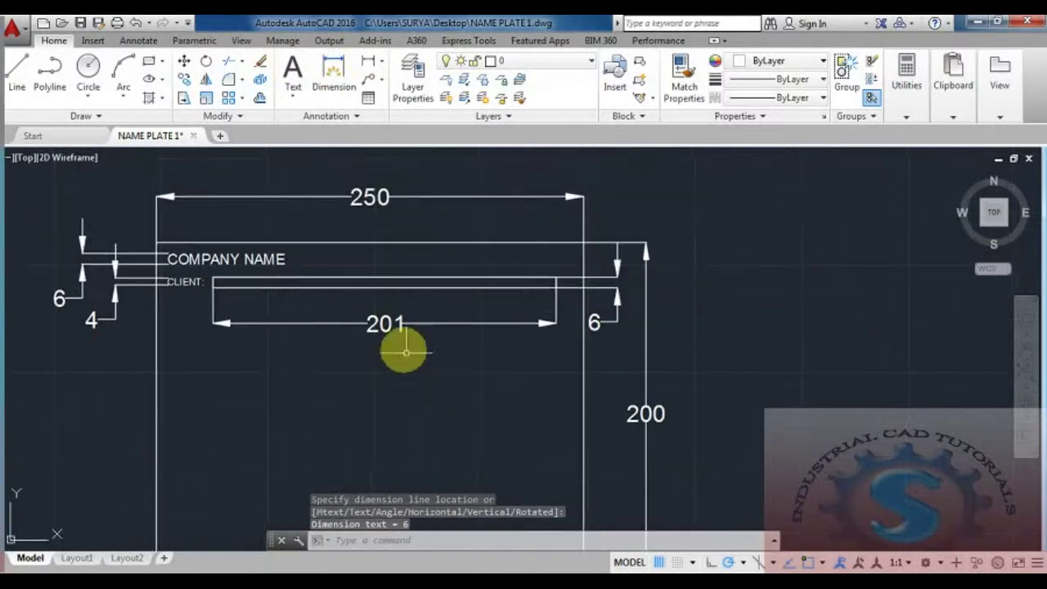
Step: Delete the horizontal length dimension below the CLIENT: box
left_click(397, 324)
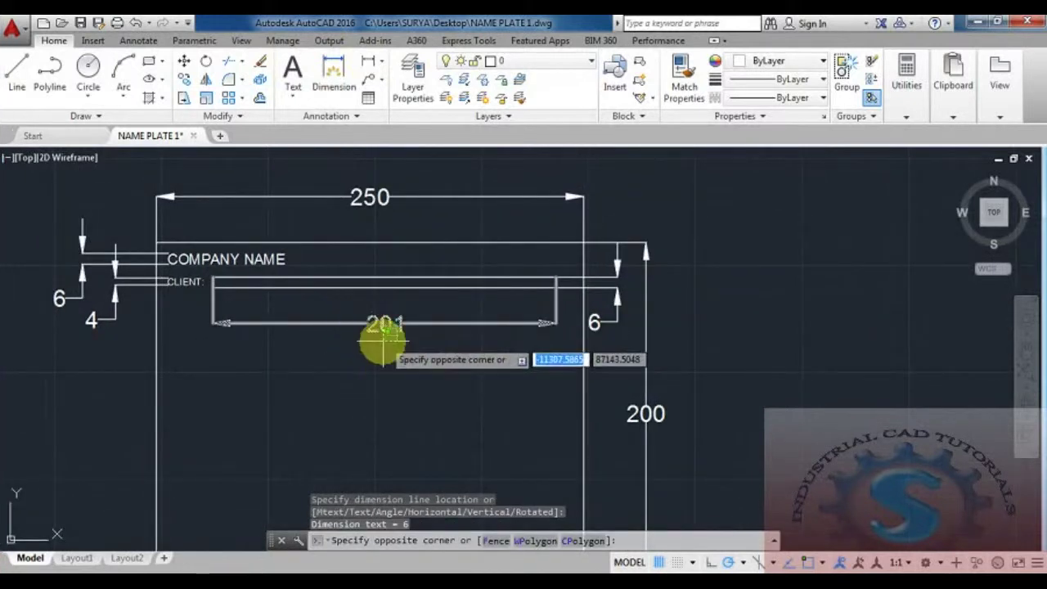
left_click(382, 326)
key("Delete")
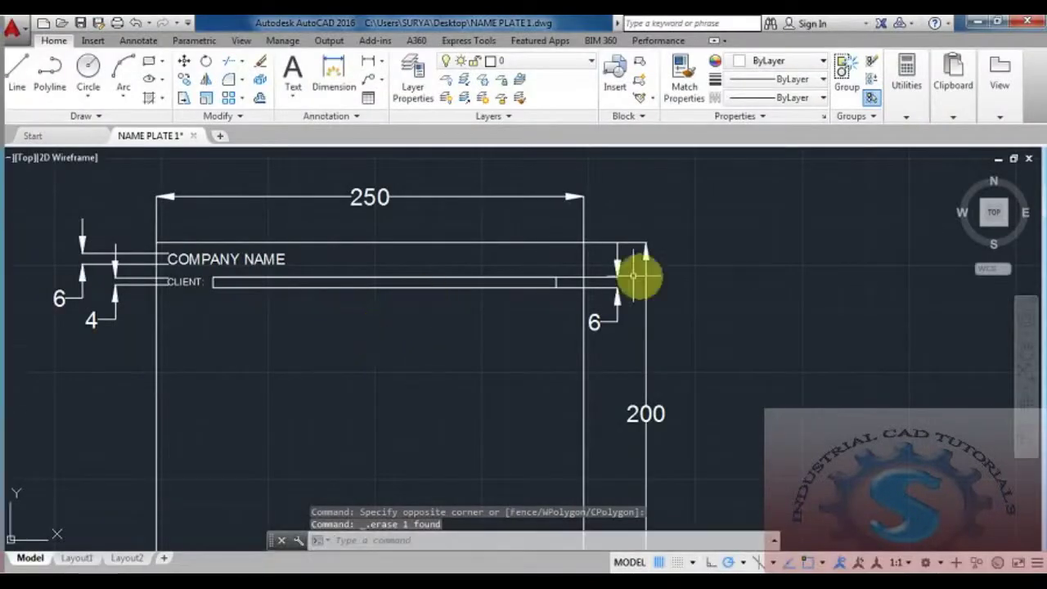
Step: Draw a vertical line 3 long, straight down from the lower-left corner of the CLIENT: box
scroll(897, 133, "down", 4)
scroll(895, 164, "up", 3)
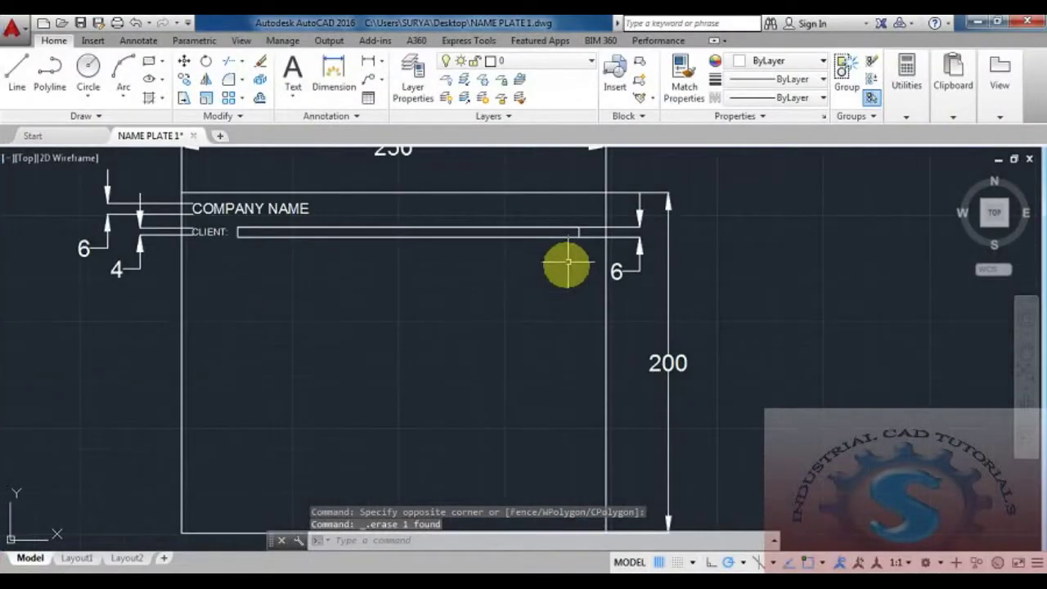
middle_click_drag(567, 262, 539, 325)
scroll(300, 327, "up", 2)
middle_click_drag(300, 327, 315, 344)
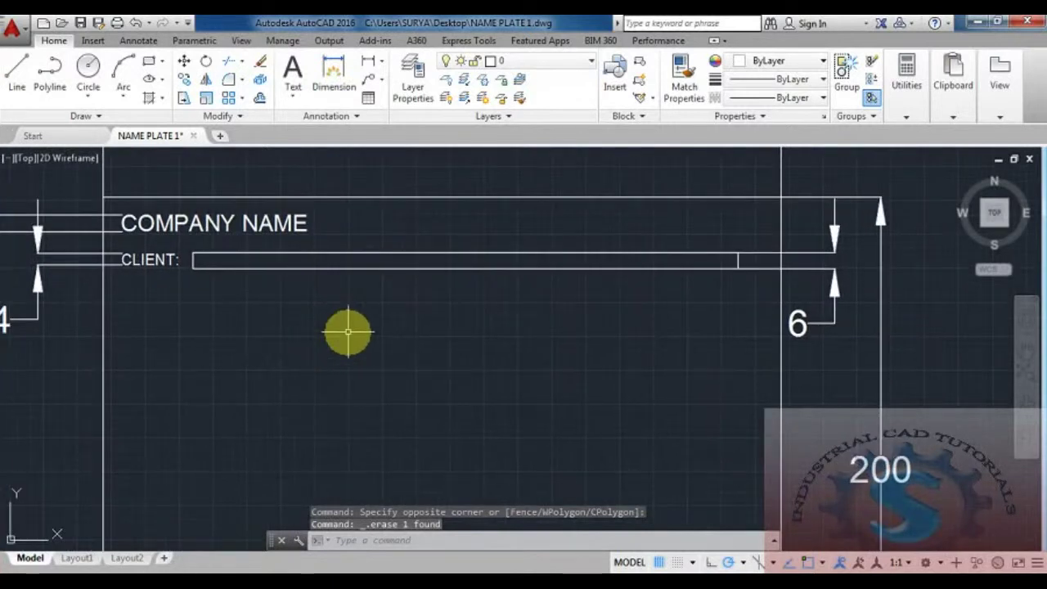
key("Return")
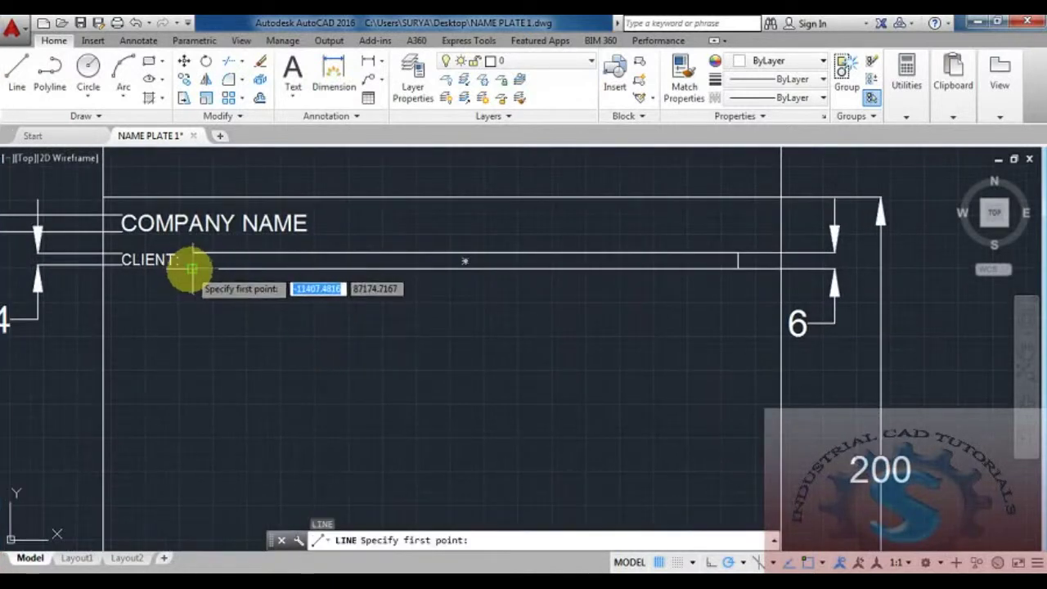
left_click(191, 268)
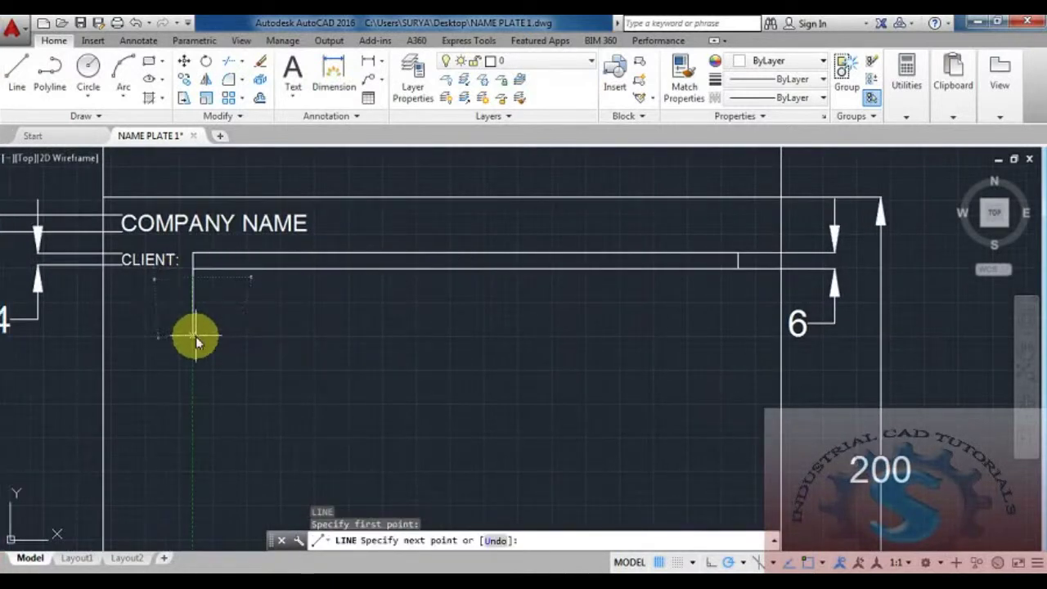
type("3")
key("Return")
key("Escape")
left_click(370, 67)
key("Escape")
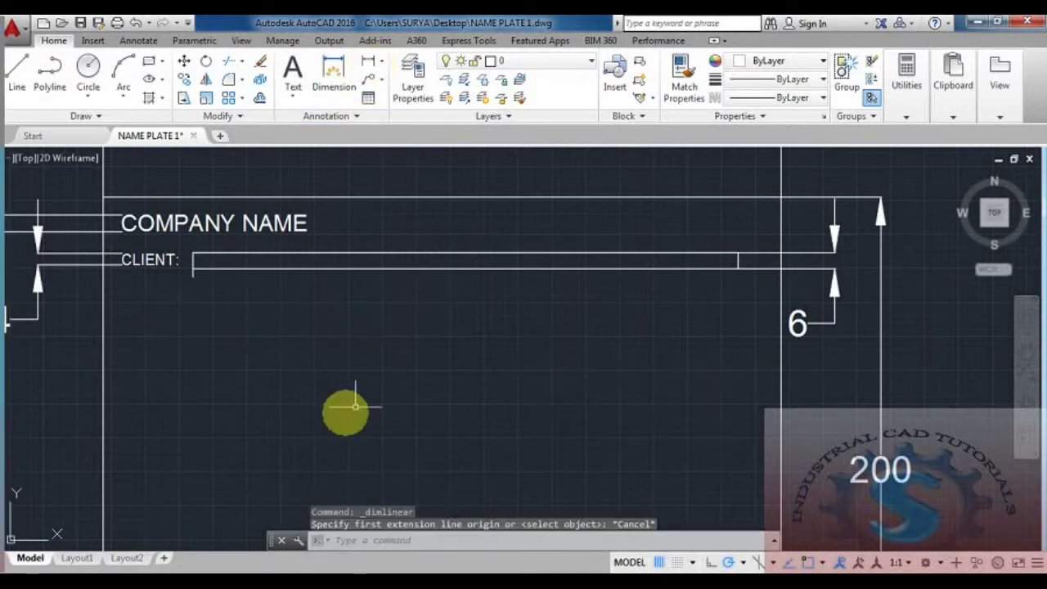
key("Escape")
Step: Copy the CLIENT: box downward from its upper-left corner to the lower end of the short vertical line
type("co")
key("Return")
left_click(442, 297)
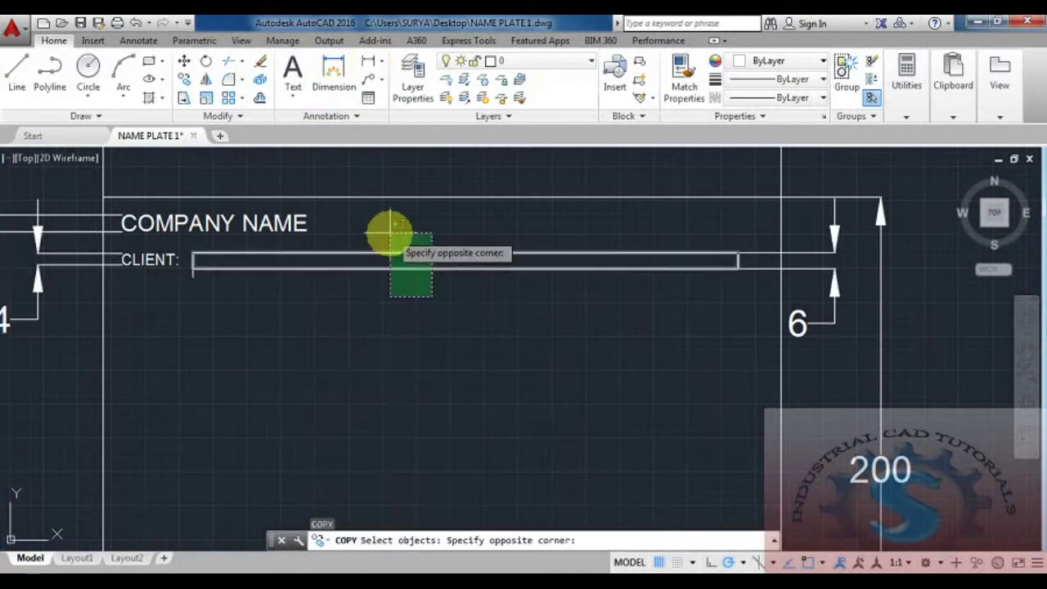
left_click(385, 235)
key("Return")
left_click(193, 255)
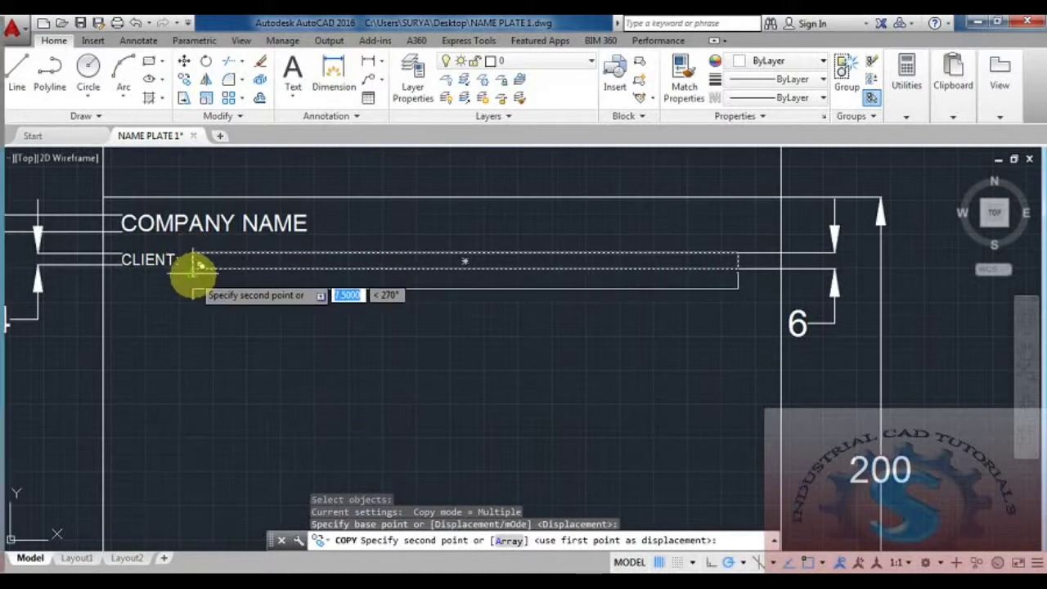
left_click(194, 278)
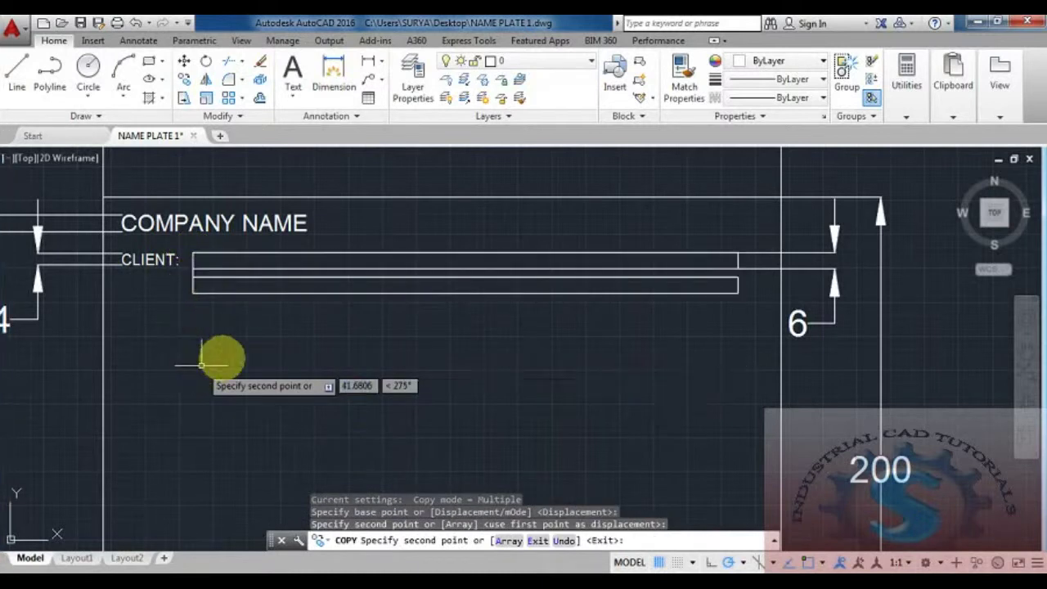
key("Escape")
Step: Add a vertical linear dimension for the gap between the two boxes, placed right of the plate's height dimension
middle_click_drag(290, 339, 289, 359)
scroll(217, 363, "up", 2)
scroll(221, 367, "down", 4)
scroll(291, 328, "up", 2)
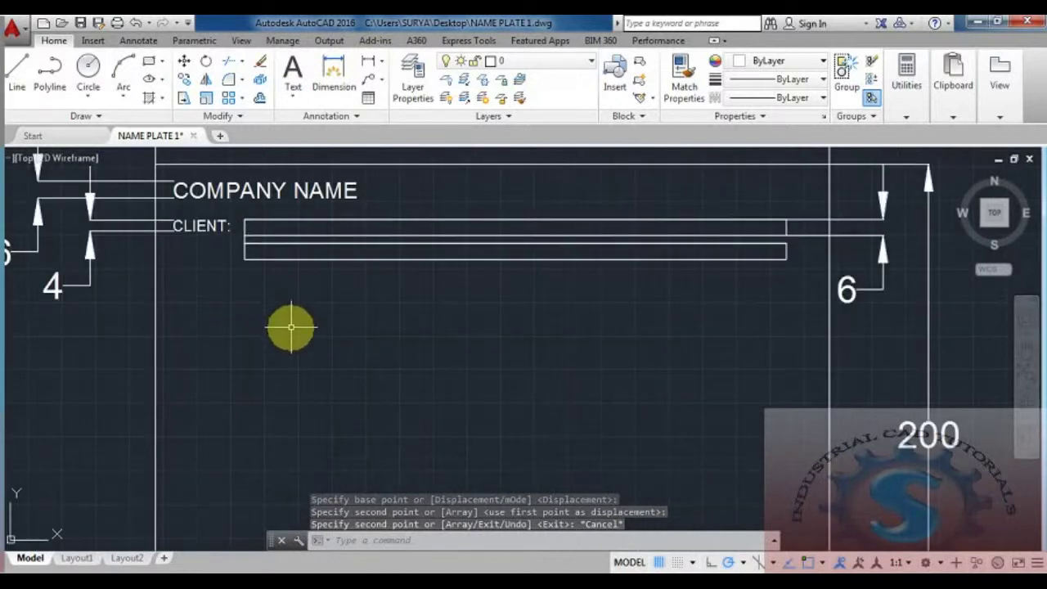
left_click(367, 65)
scroll(252, 246, "up", 3)
left_click(241, 246)
left_click(239, 267)
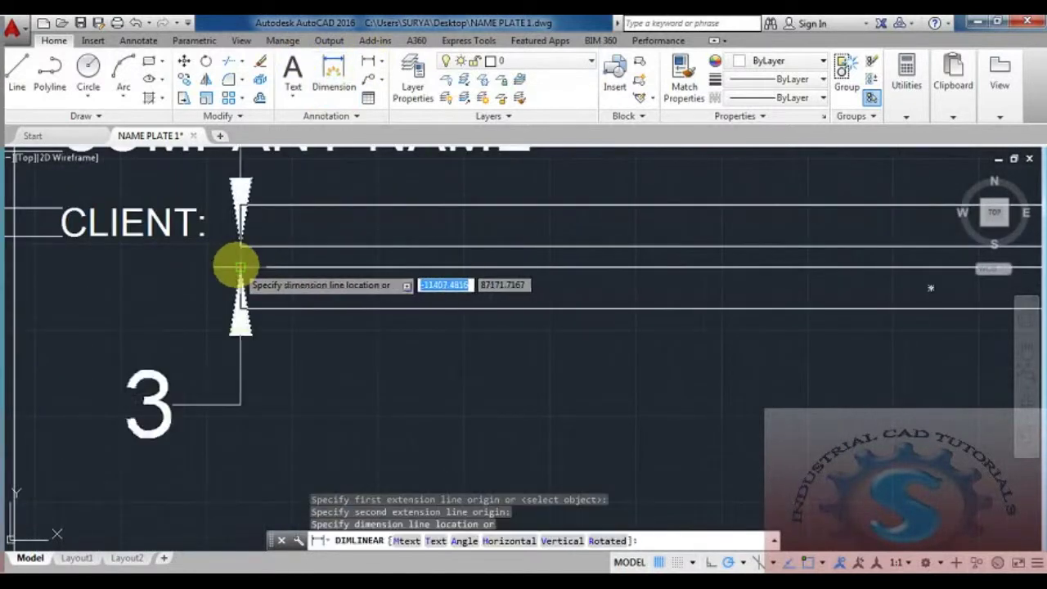
scroll(239, 266, "down", 4)
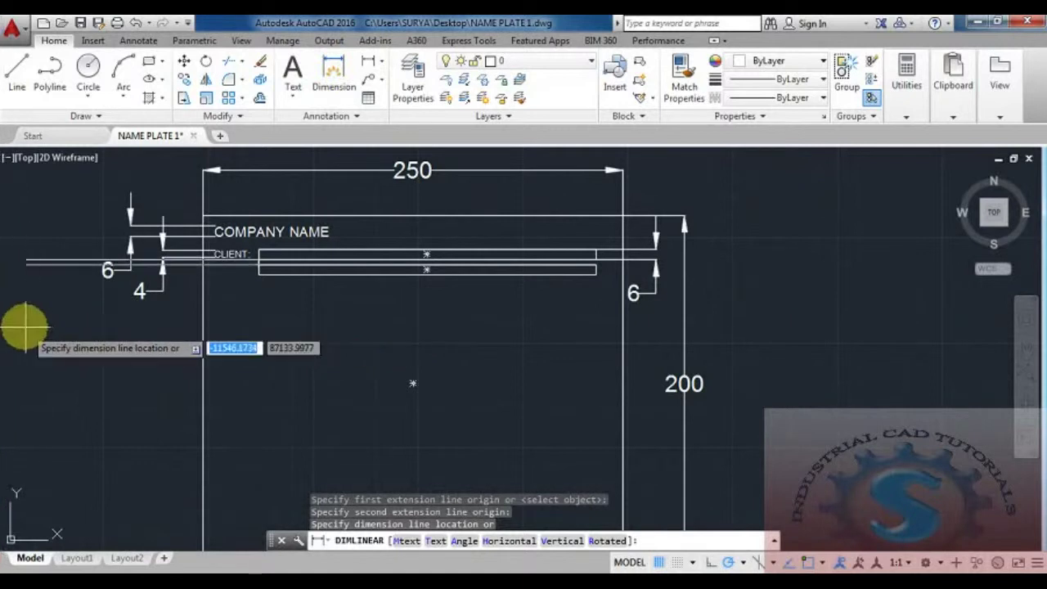
left_click(747, 296)
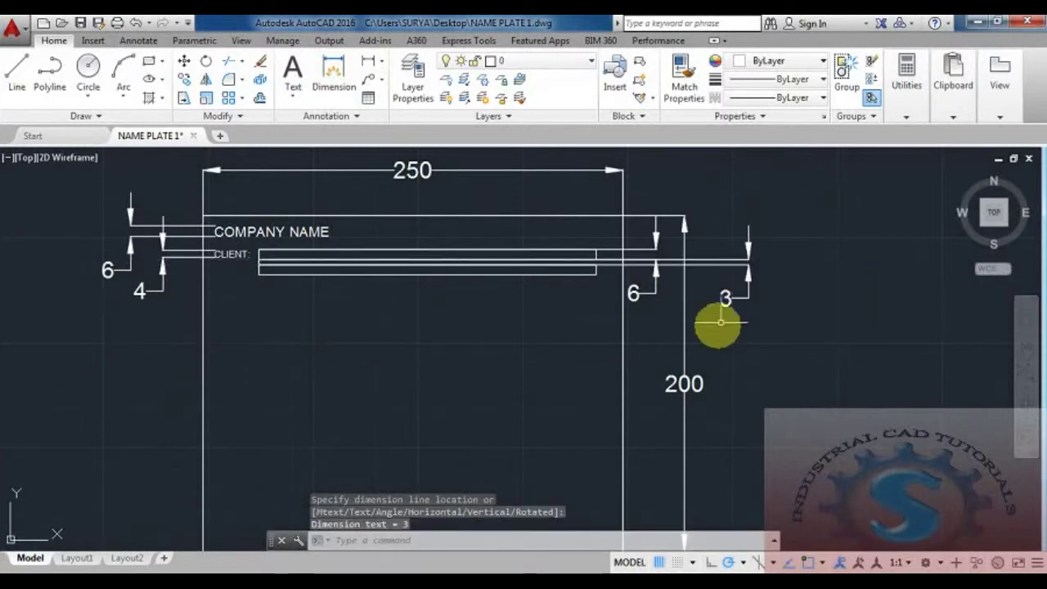
Step: Delete the short vertical line bridging the gap between the two boxes
scroll(721, 322, "up", 3)
scroll(759, 299, "down", 4)
scroll(700, 324, "up", 2)
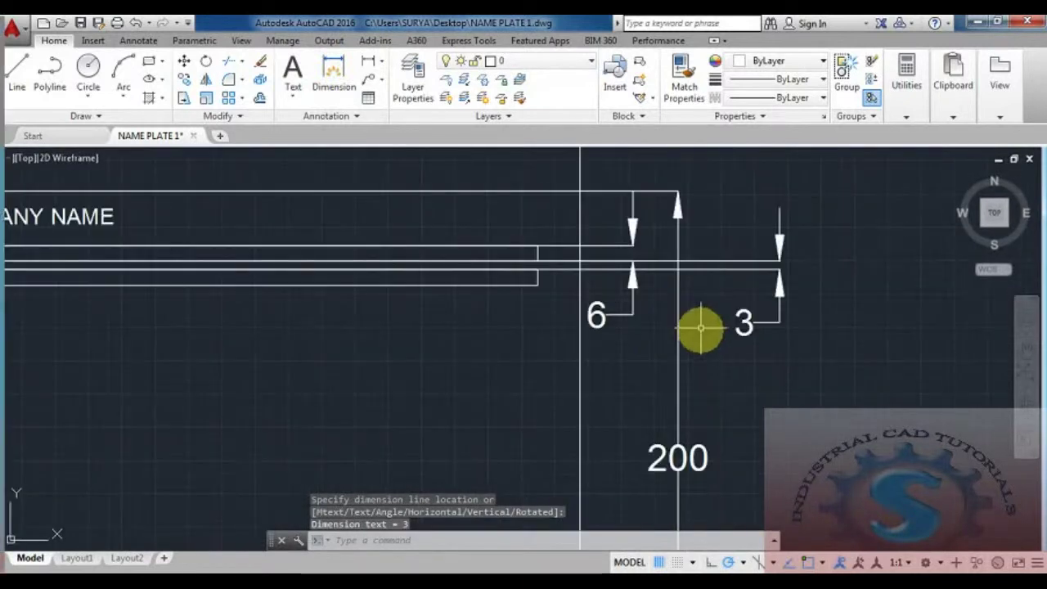
scroll(594, 311, "down", 2)
scroll(439, 309, "up", 2)
scroll(123, 220, "up", 5)
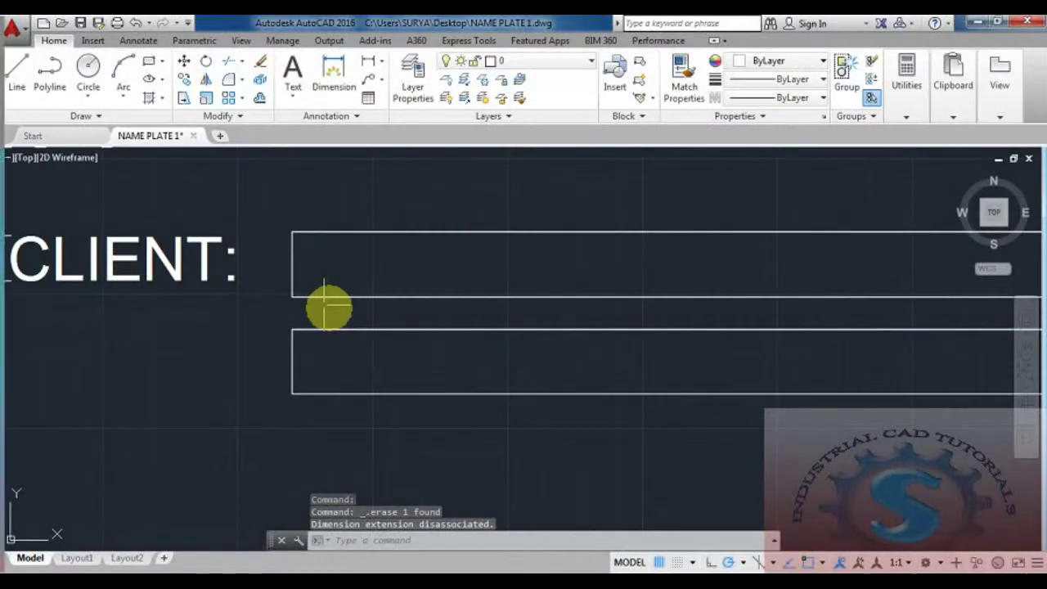
Step: Copy the CLIENT: text from its lower-left corner to the left end inside the upper box
scroll(414, 355, "down", 7)
scroll(400, 353, "up", 2)
scroll(316, 362, "down", 1)
scroll(330, 385, "up", 4)
type("co")
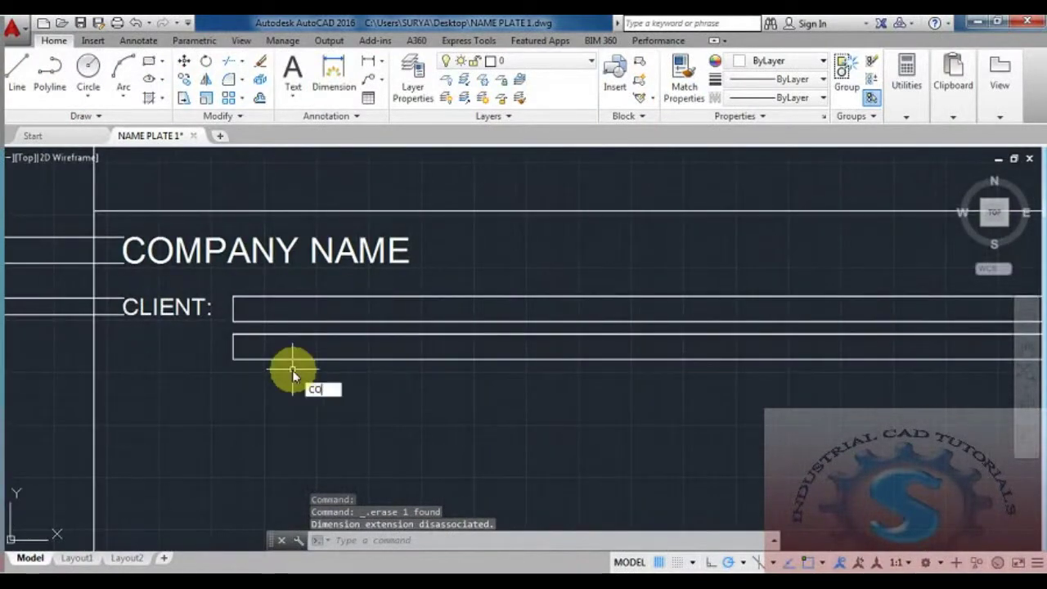
key("Return")
key("Return")
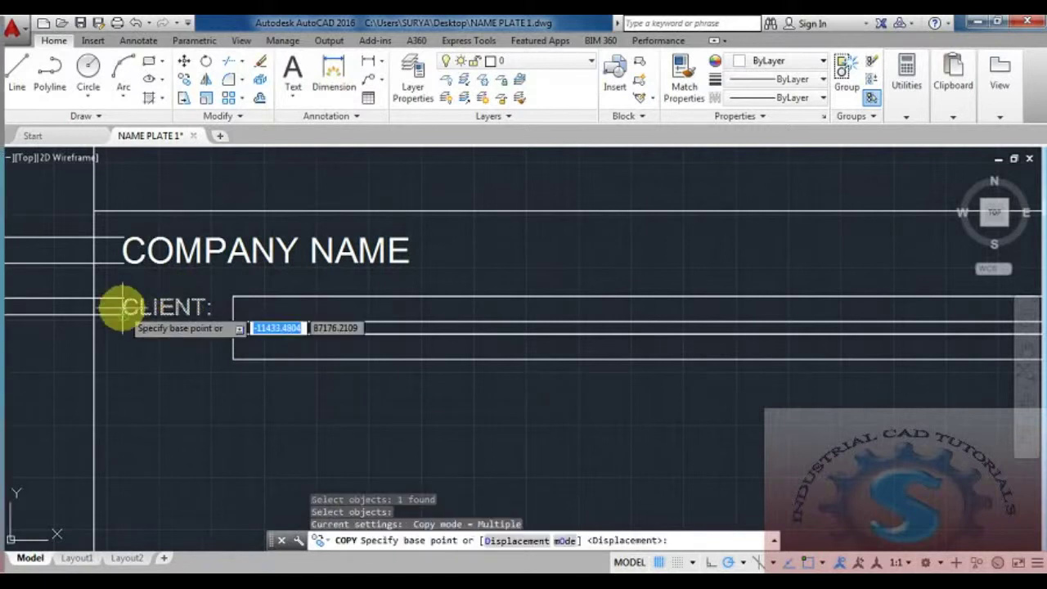
left_click(121, 314)
scroll(242, 324, "up", 2)
scroll(238, 322, "up", 2)
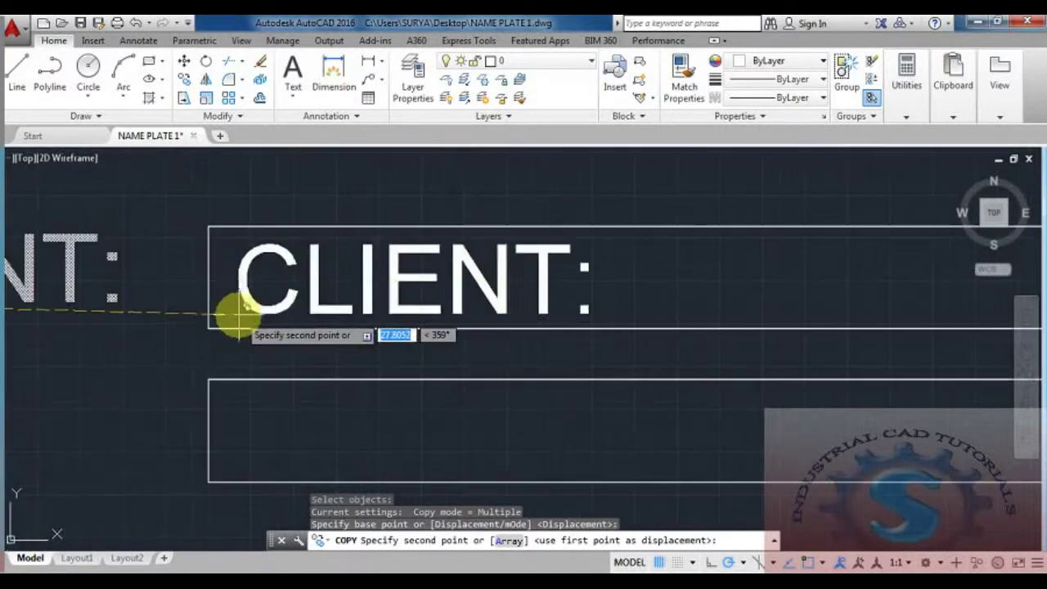
left_click(234, 312)
scroll(234, 312, "down", 2)
key("Escape")
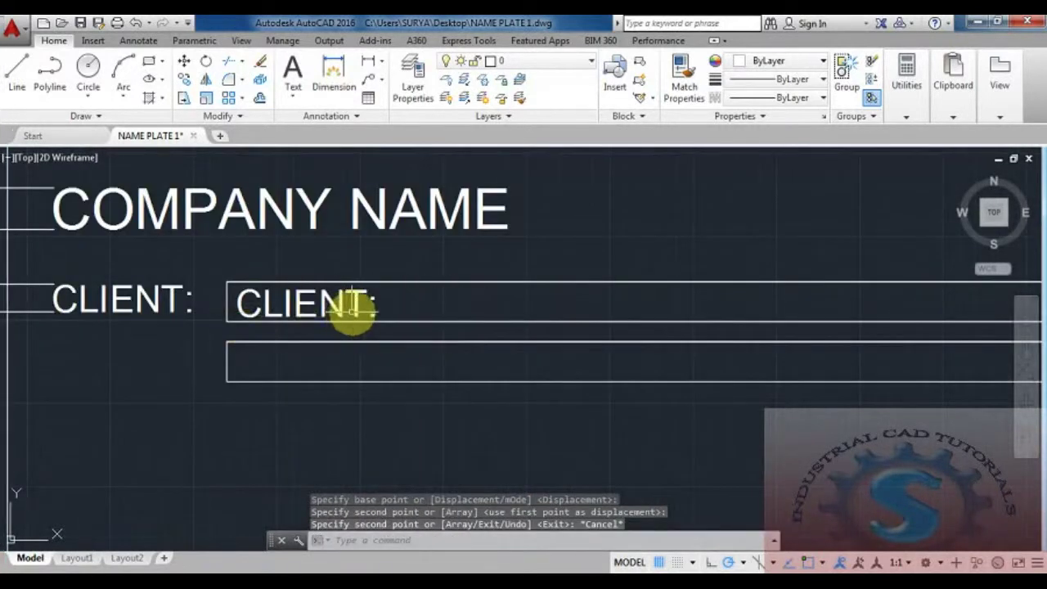
Step: Replace the copied CLIENT: text inside the upper box with PRIVATE LIMITED
double_click(352, 309)
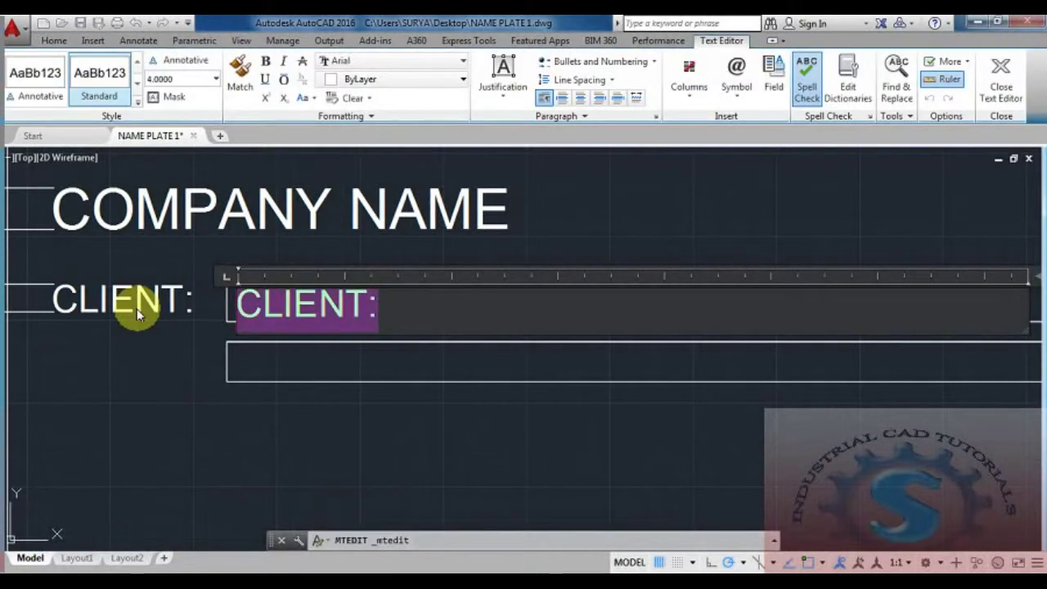
key("BackSpace")
type("PRIVATE ")
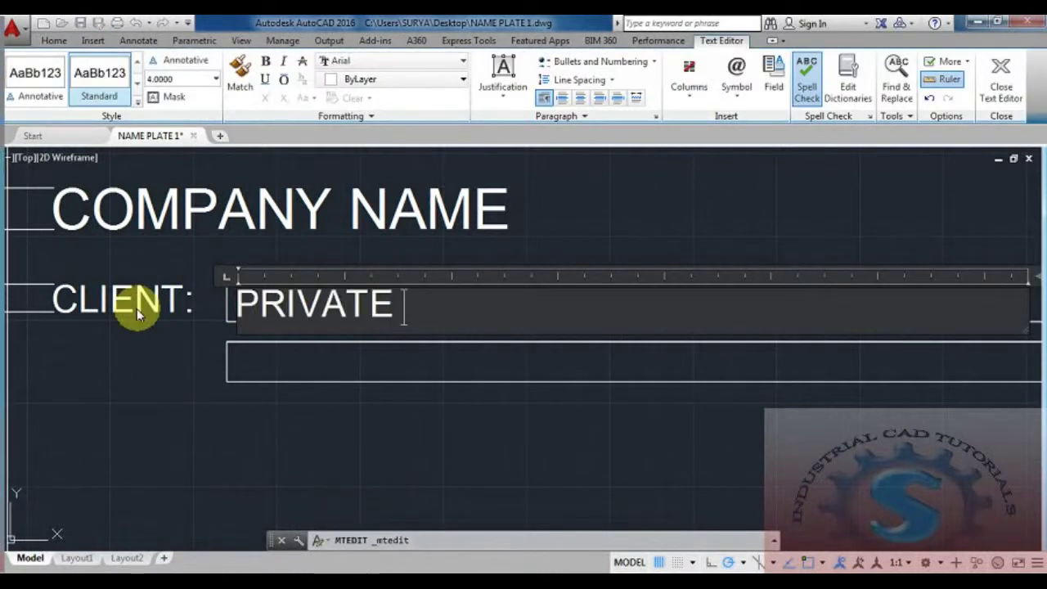
type("LIMITED")
left_click(308, 430)
Step: Save the name plate drawing
scroll(320, 385, "down", 3)
scroll(319, 331, "up", 2)
middle_click_drag(319, 335, 321, 294)
scroll(323, 278, "down", 2)
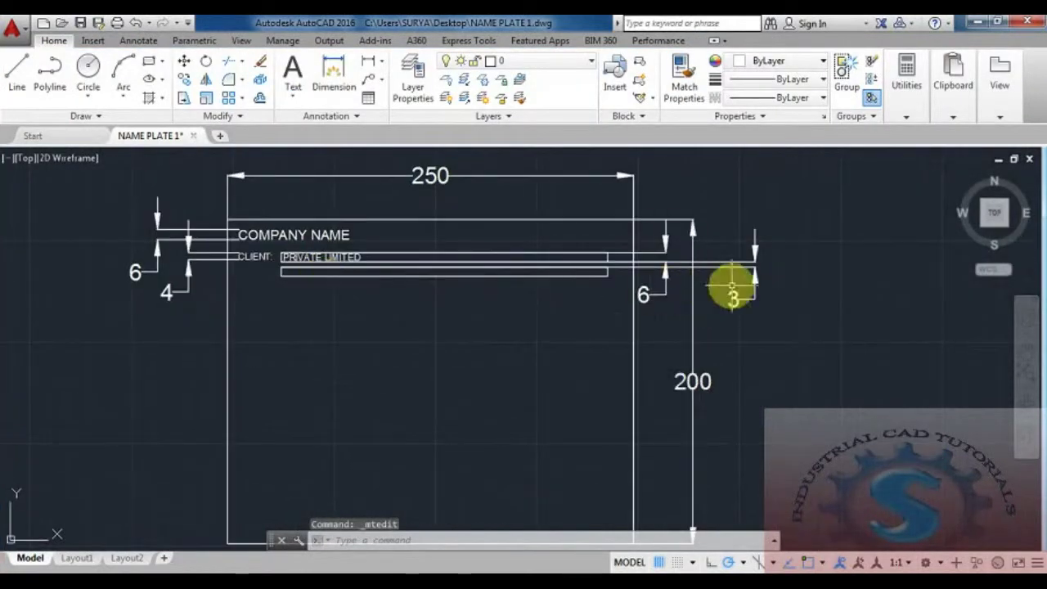
scroll(573, 343, "down", 4)
middle_click_drag(556, 322, 491, 358)
scroll(439, 393, "up", 3)
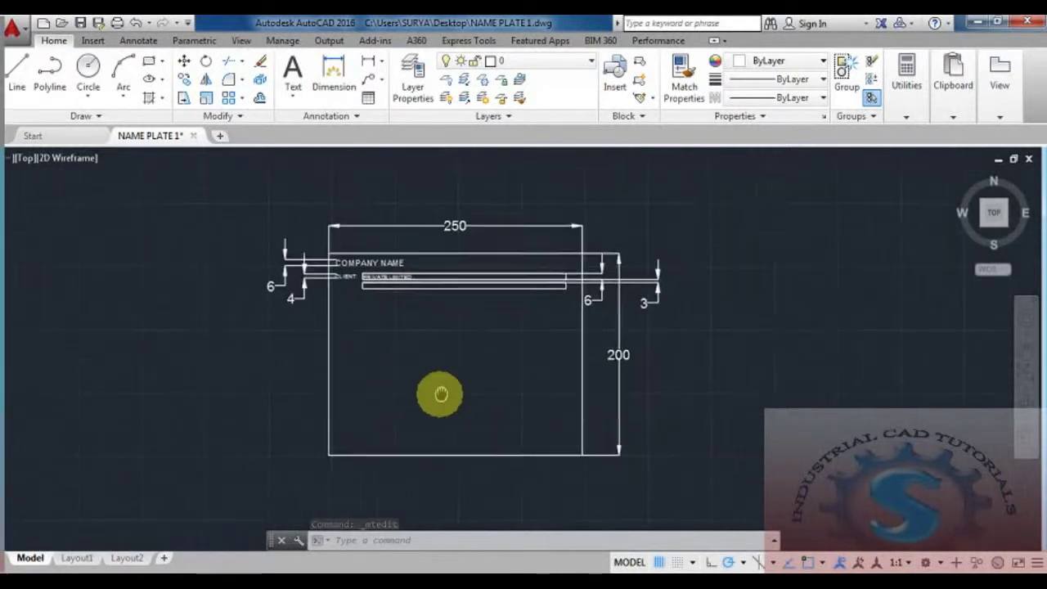
mouse_move(439, 394)
middle_mouse_down()
mouse_move(400, 390)
mouse_move(404, 368)
middle_mouse_up()
scroll(404, 370, "up", 2)
scroll(405, 372, "down", 2)
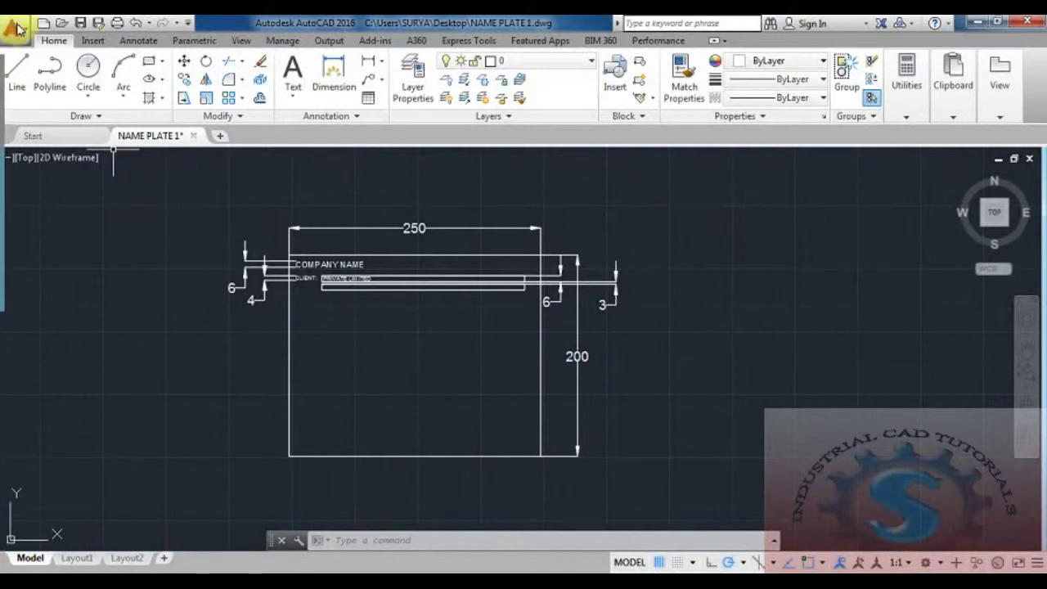
left_click(14, 29)
left_click(29, 175)
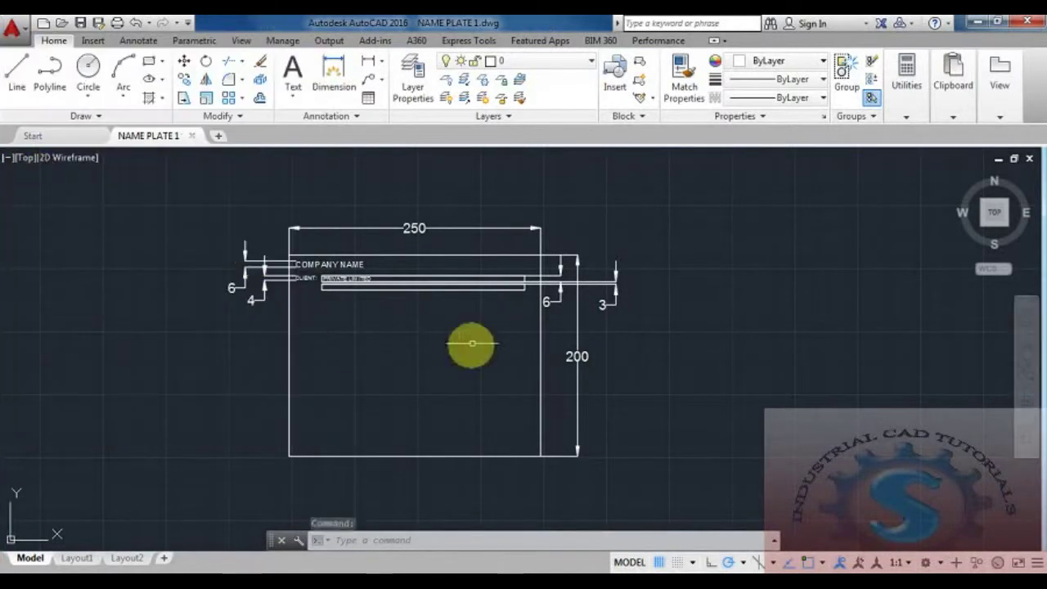
scroll(420, 287, "up", 4)
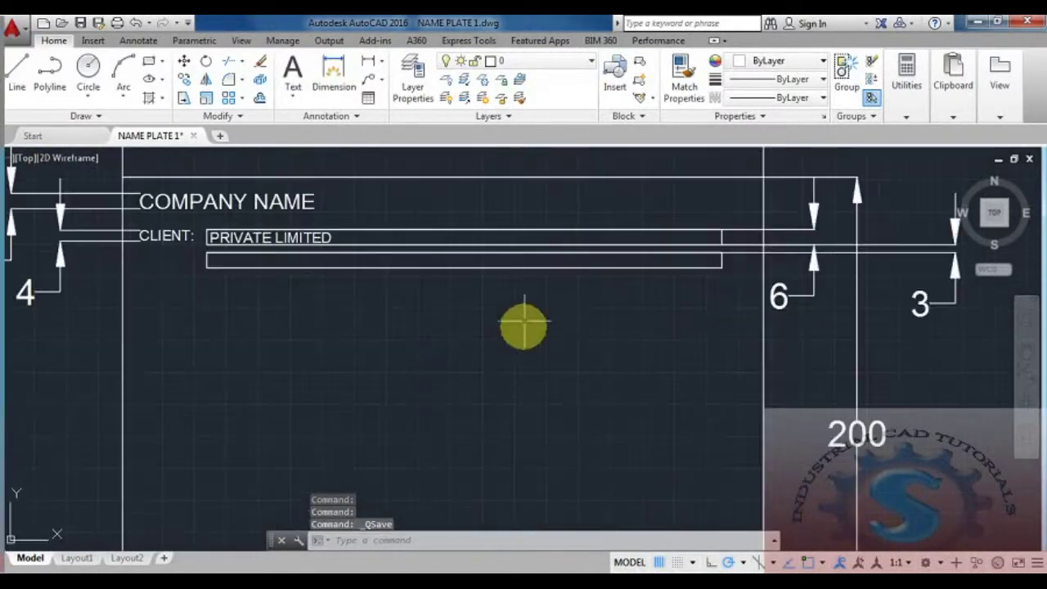
scroll(522, 331, "down", 3)
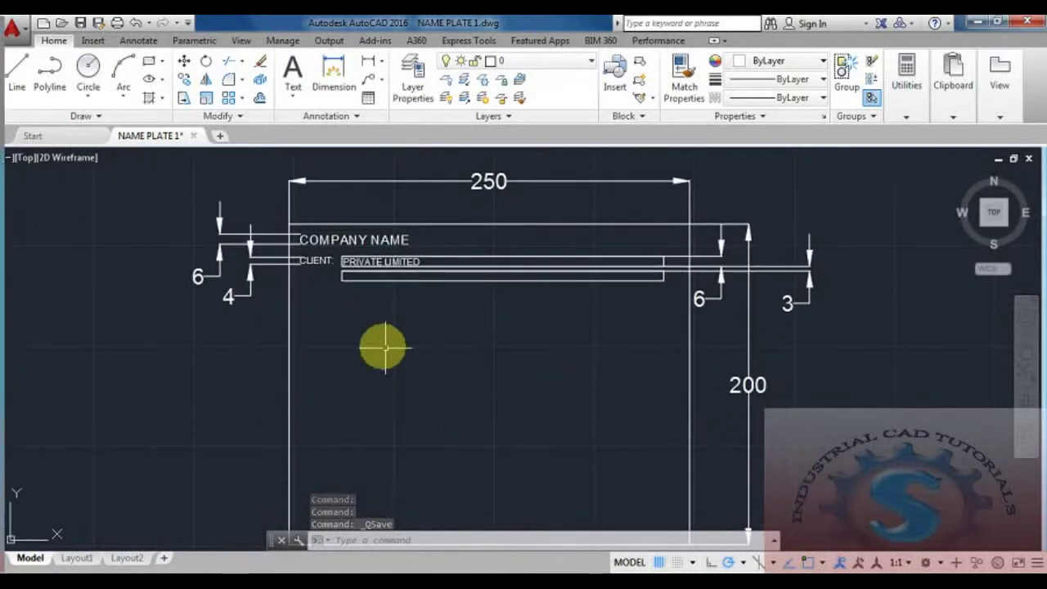
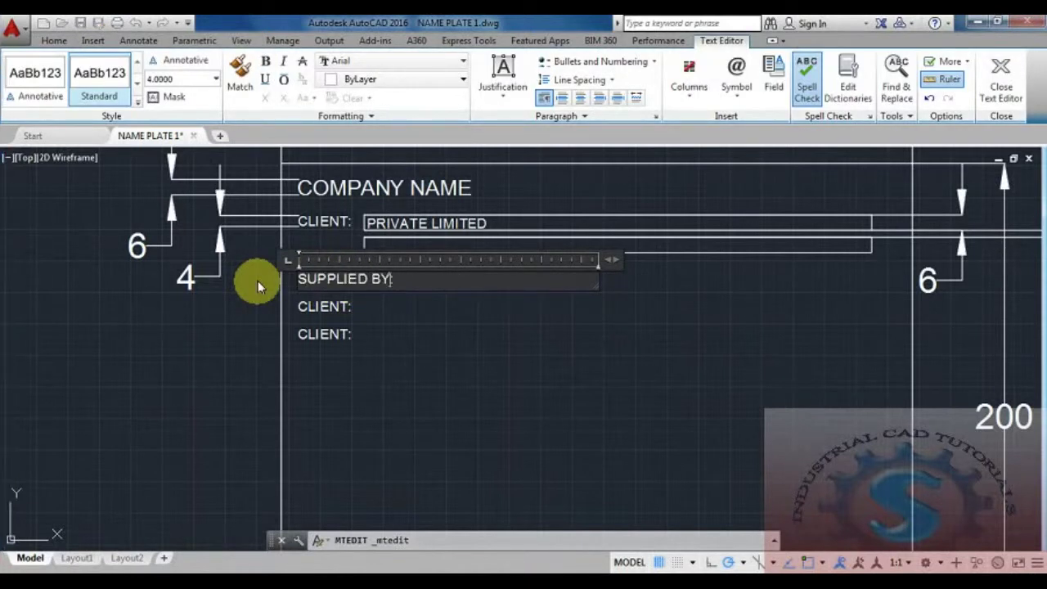
Step: Finish the SUPPLIED BY: label and change the CLIENT: text directly below it to MANUFACTURING NO:
left_click(284, 423)
double_click(323, 305)
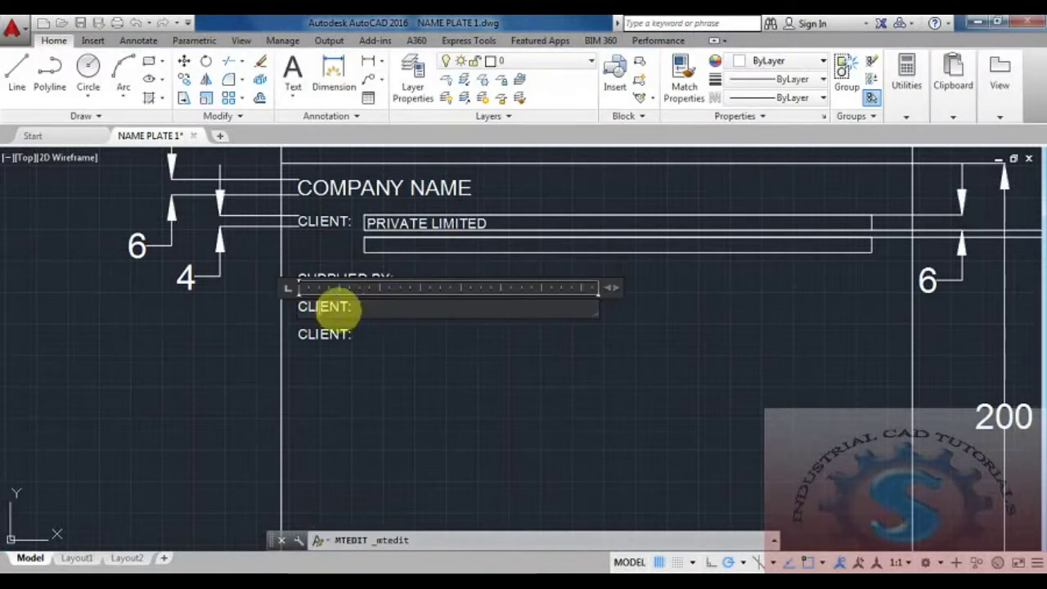
key("BackSpace")
type("MFNG :")
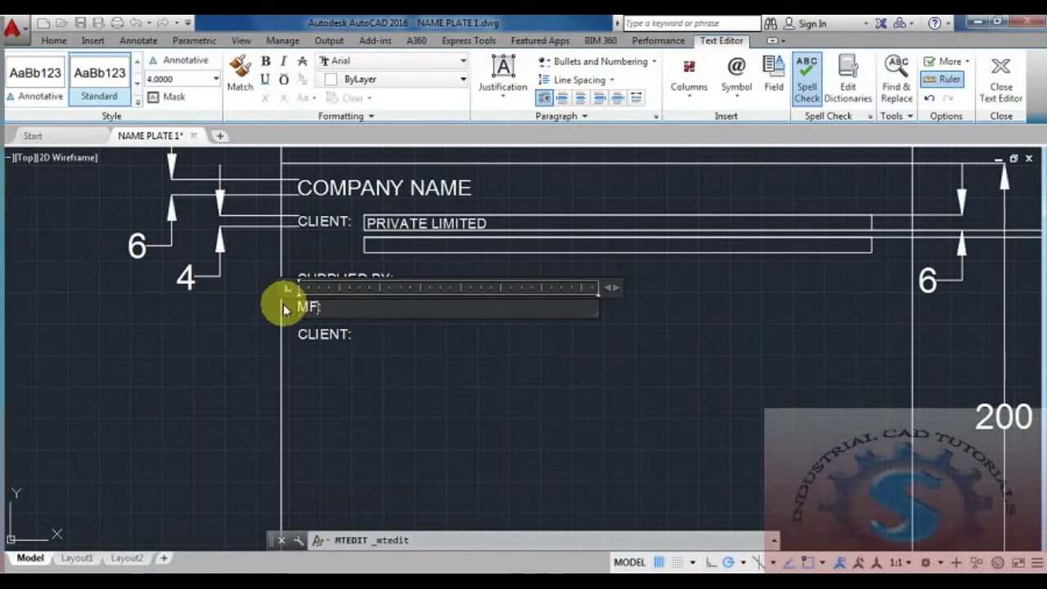
key("BackSpace")
key("BackSpace")
key("BackSpace")
key("BackSpace")
key("BackSpace")
type("ANU")
type("FACTURING N")
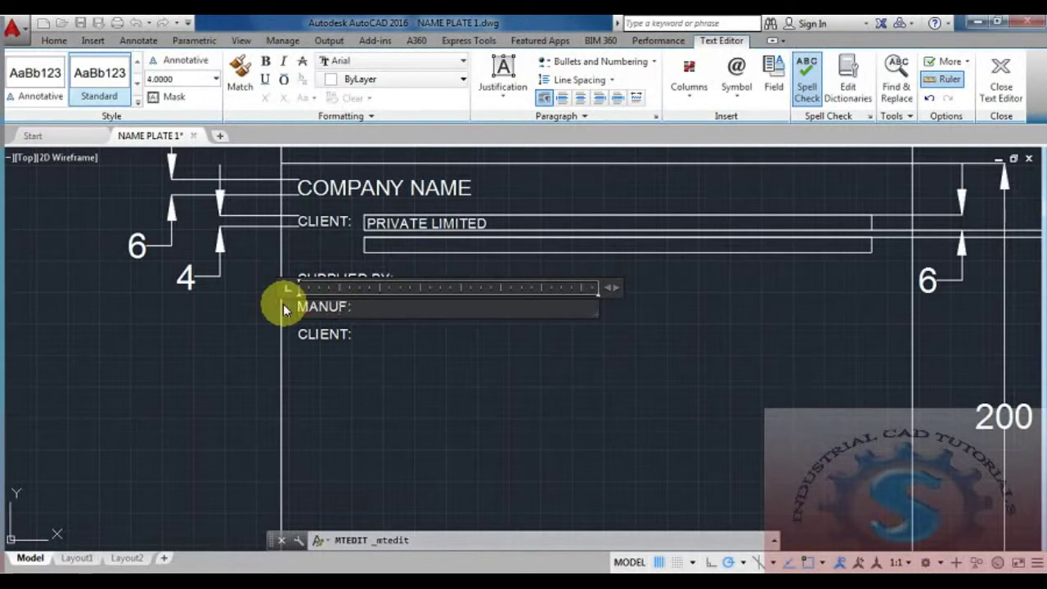
type("O:")
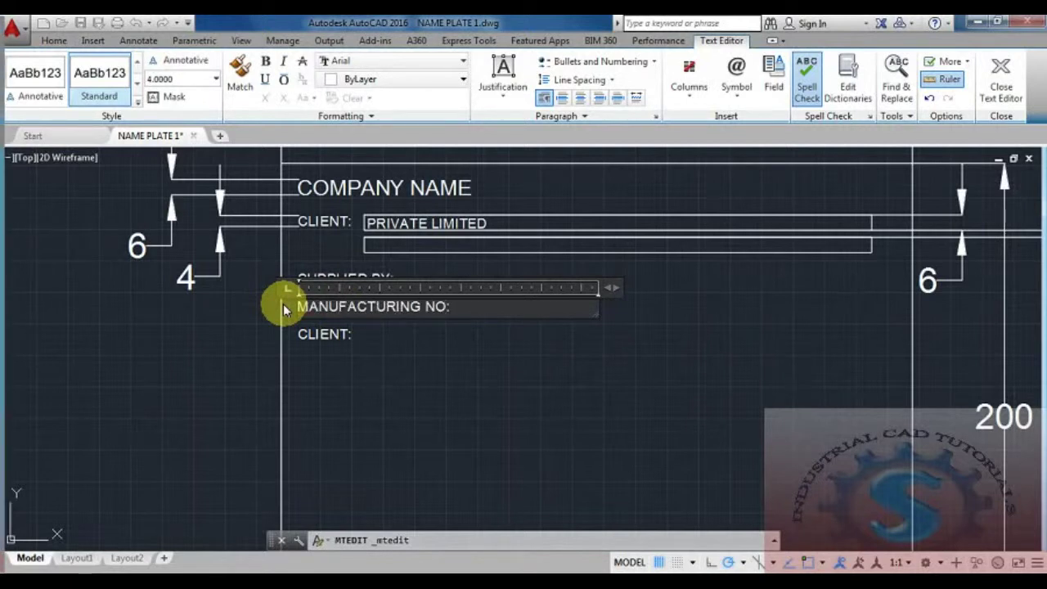
left_click(335, 358)
Step: Change the lowest CLIENT: text, below MANUFACTURING NO:, to DATE :
double_click(337, 341)
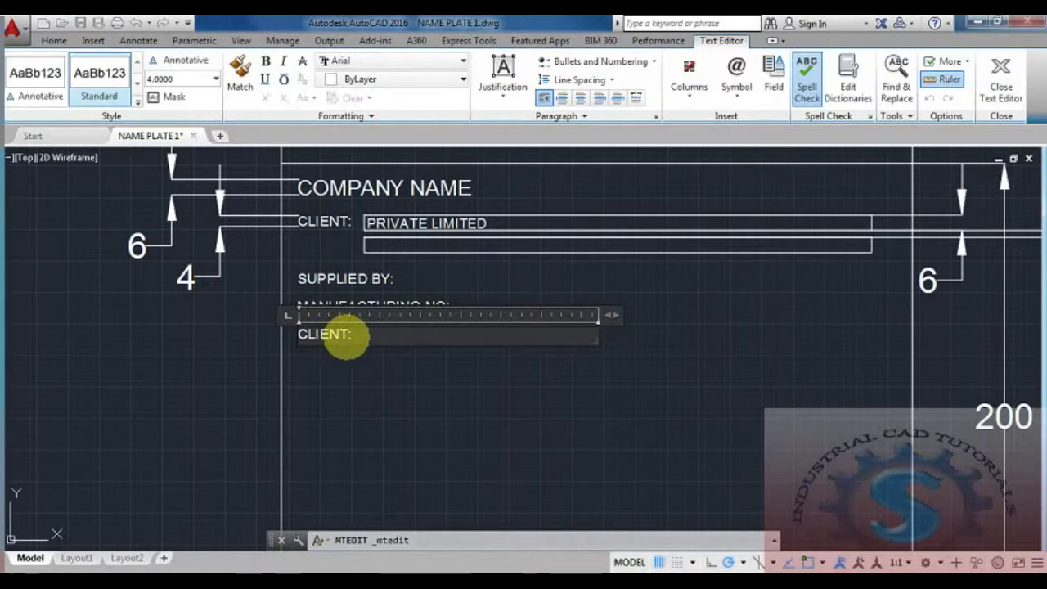
type("DATE:")
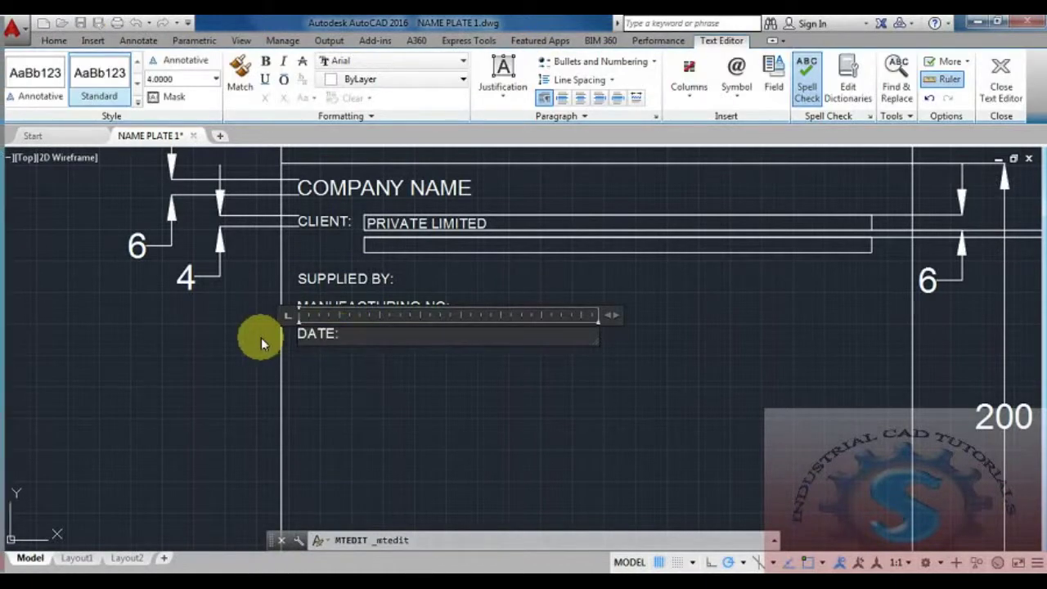
left_click(346, 369)
Step: Examine the layout of the labels, boxes and dimensions across the whole name plate
scroll(355, 351, "down", 3)
scroll(340, 422, "up", 3)
scroll(319, 409, "down", 3)
scroll(309, 307, "up", 3)
scroll(311, 286, "down", 3)
scroll(304, 284, "up", 2)
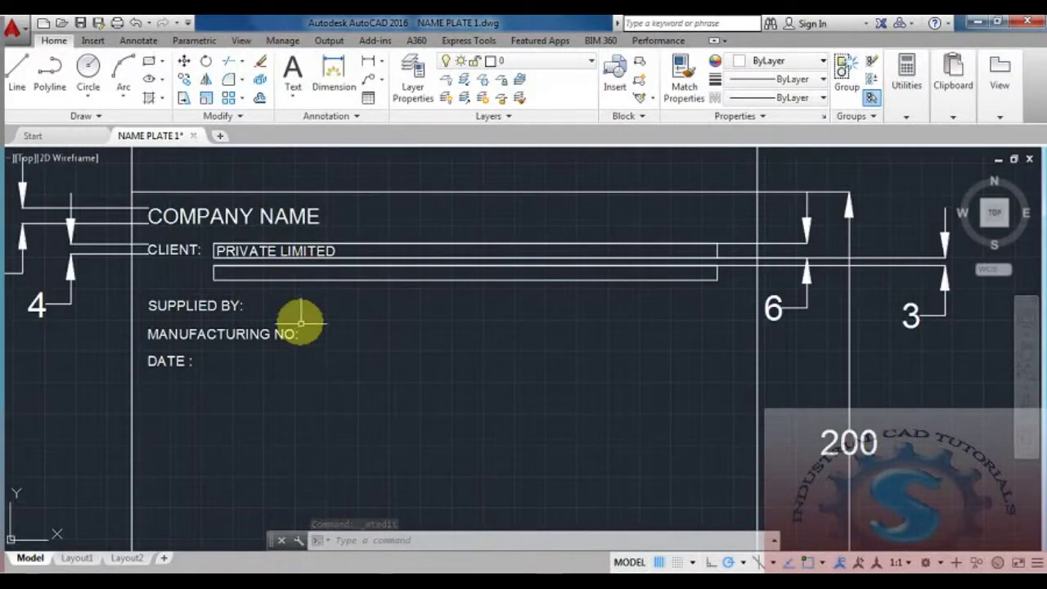
scroll(300, 319, "down", 2)
scroll(301, 300, "up", 2)
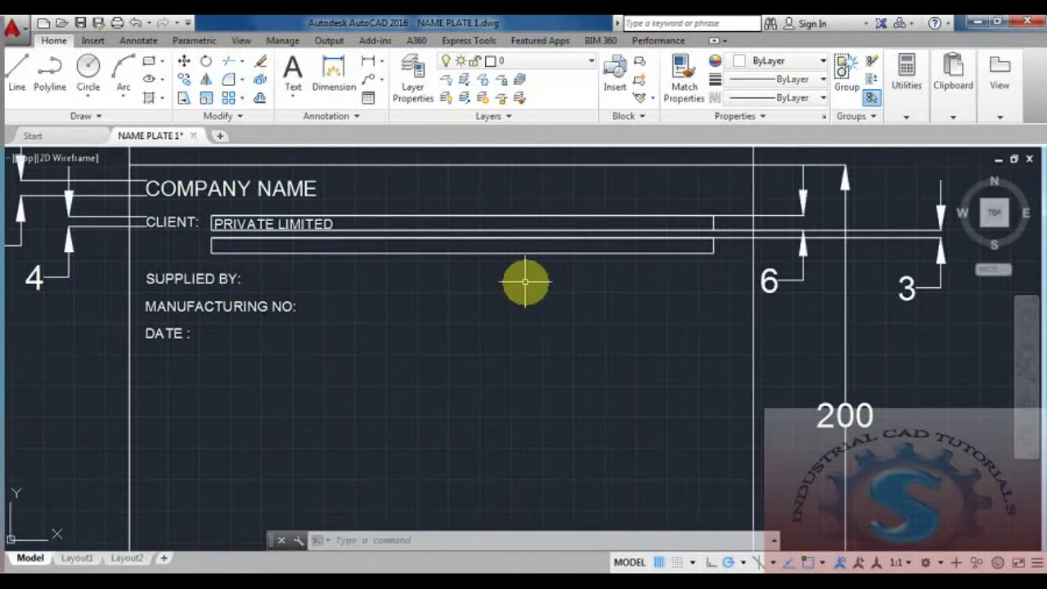
scroll(511, 284, "down", 2)
scroll(270, 301, "up", 2)
scroll(359, 269, "down", 2)
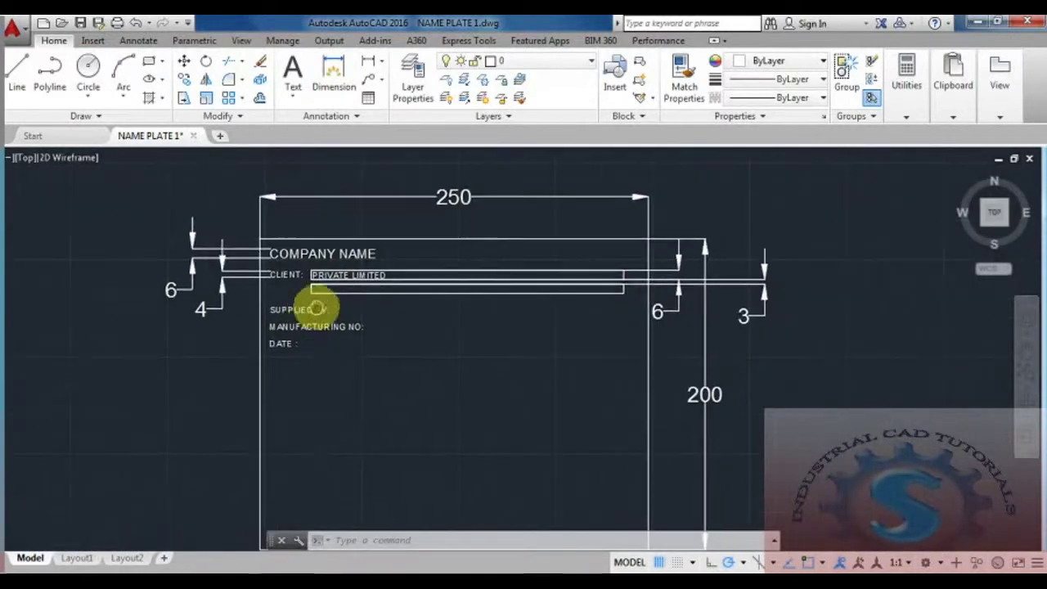
mouse_move(678, 425)
middle_mouse_down()
mouse_move(647, 320)
mouse_move(542, 412)
middle_mouse_up()
scroll(542, 412, "down", 2)
scroll(479, 379, "up", 2)
mouse_move(479, 378)
middle_mouse_down()
mouse_move(467, 408)
mouse_move(500, 404)
middle_mouse_up()
scroll(479, 405, "down", 2)
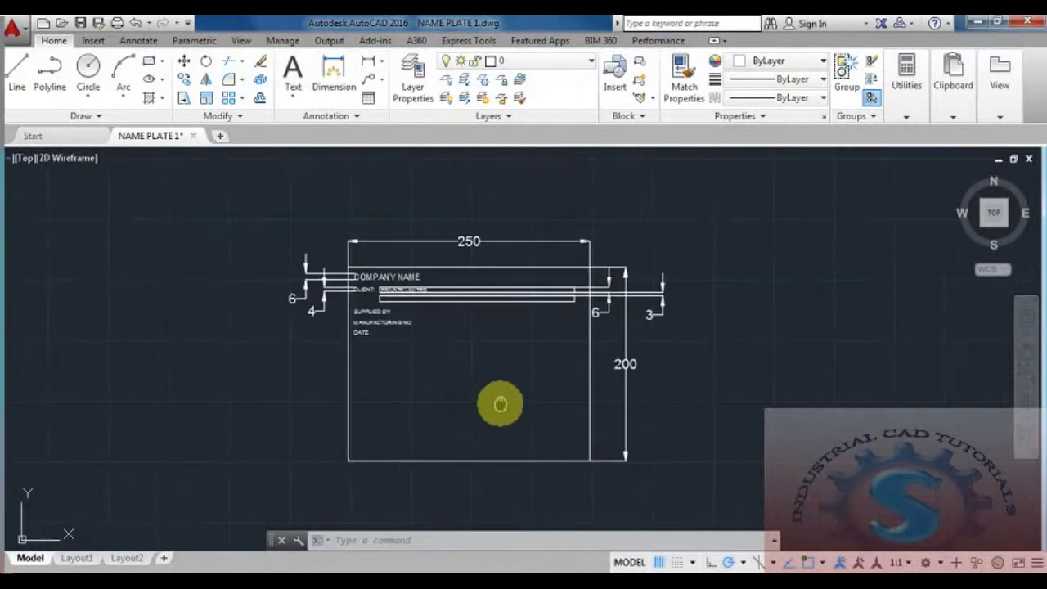
Step: Copy the SUPPLIED BY: text to two spots side by side in the plate's empty area below DATE :
scroll(500, 401, "up", 3)
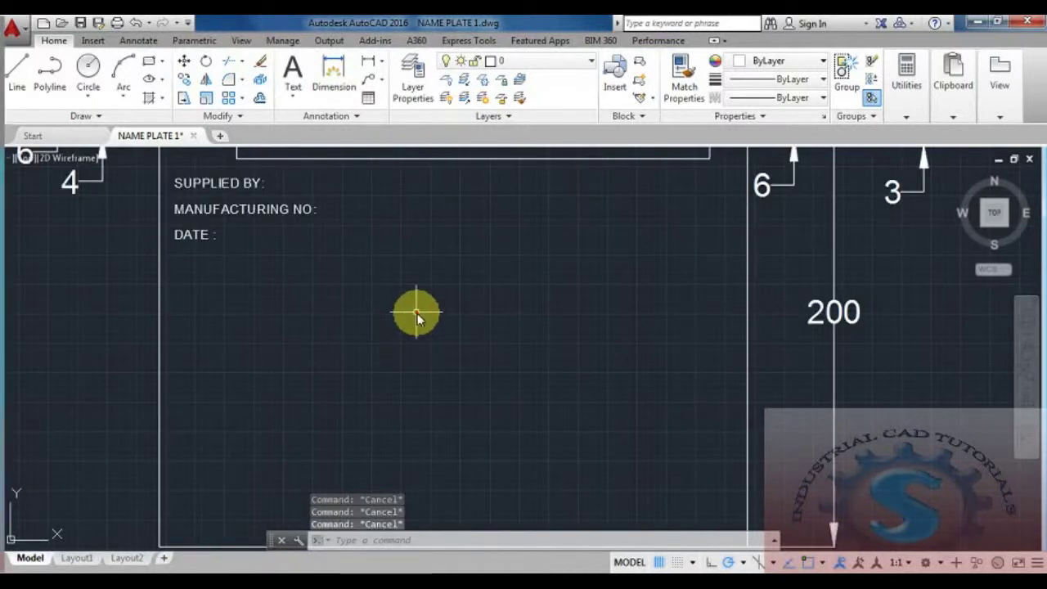
key("Return")
left_click(201, 184)
key("Return")
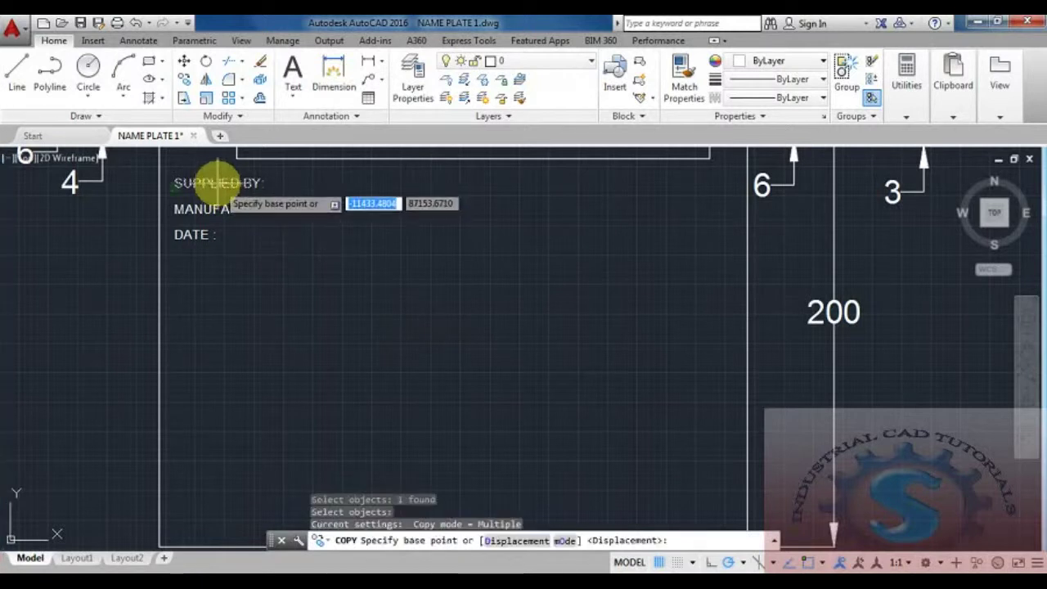
left_click(175, 185)
left_click(306, 285)
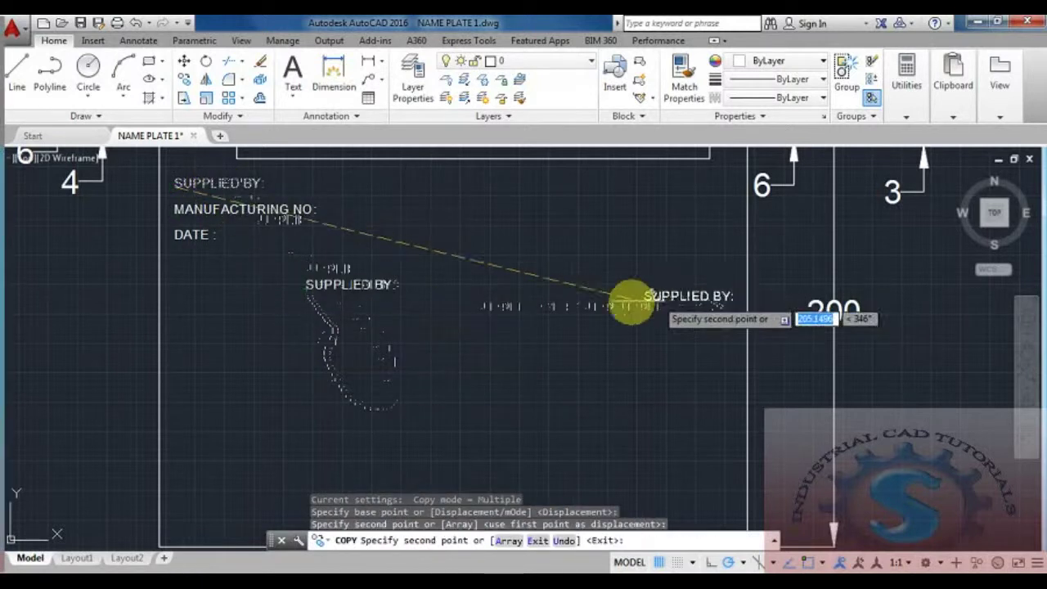
left_click(570, 284)
key("Escape")
key("Escape")
key("Escape")
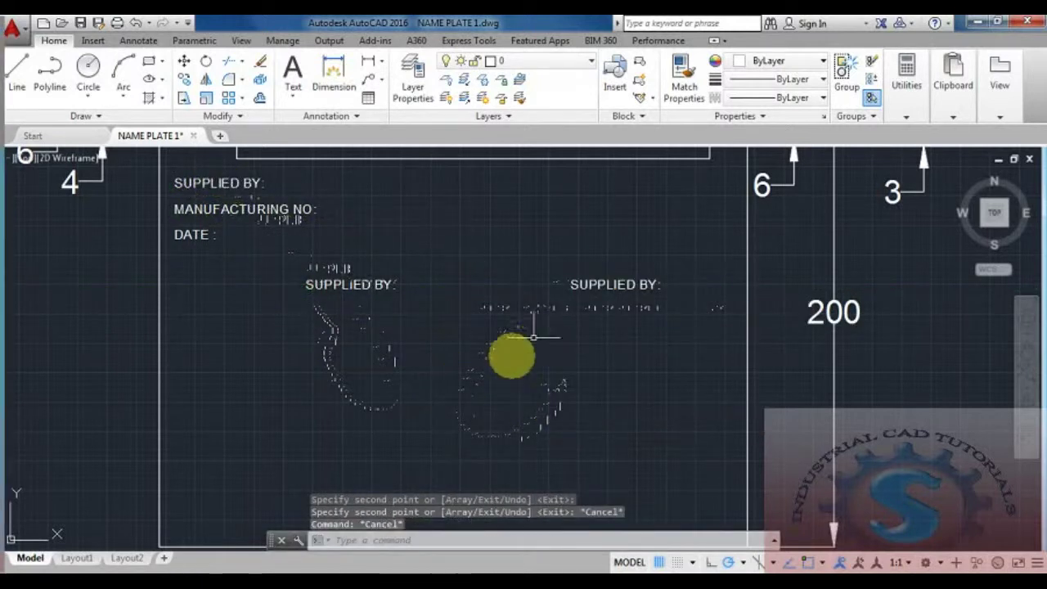
Step: Change the left of the two copied SUPPLIED BY: texts to SHELL and the right one to TUBE
scroll(479, 348, "down", 5)
scroll(449, 325, "up", 4)
double_click(454, 289)
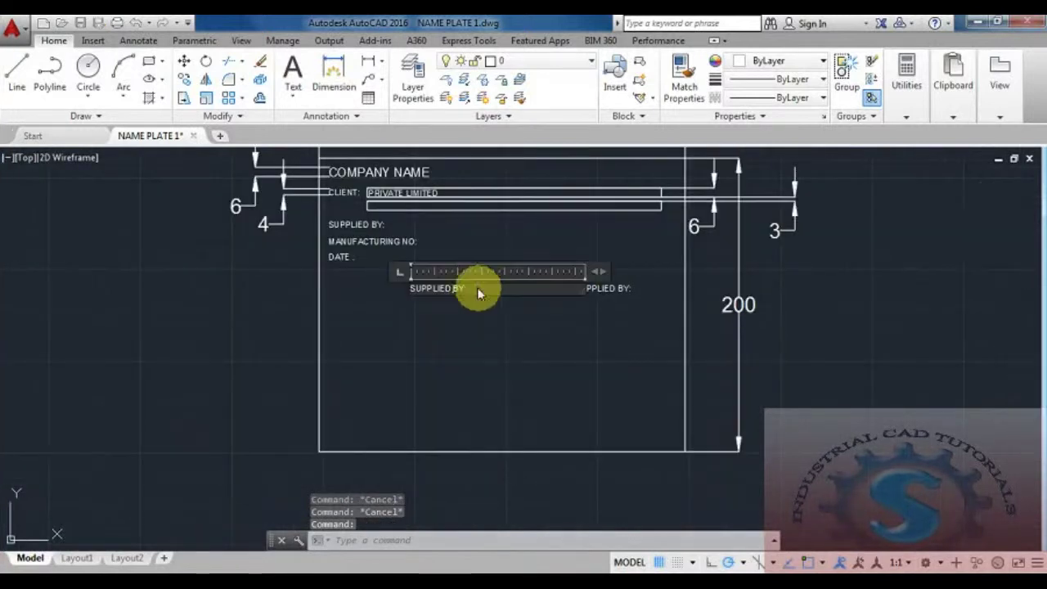
type("SHELL")
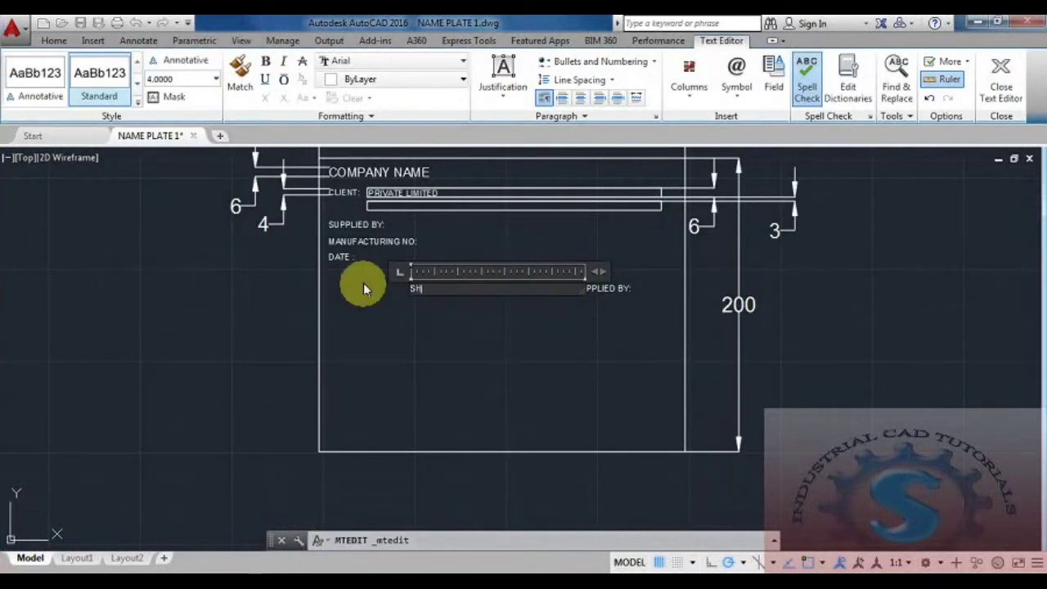
left_click(469, 367)
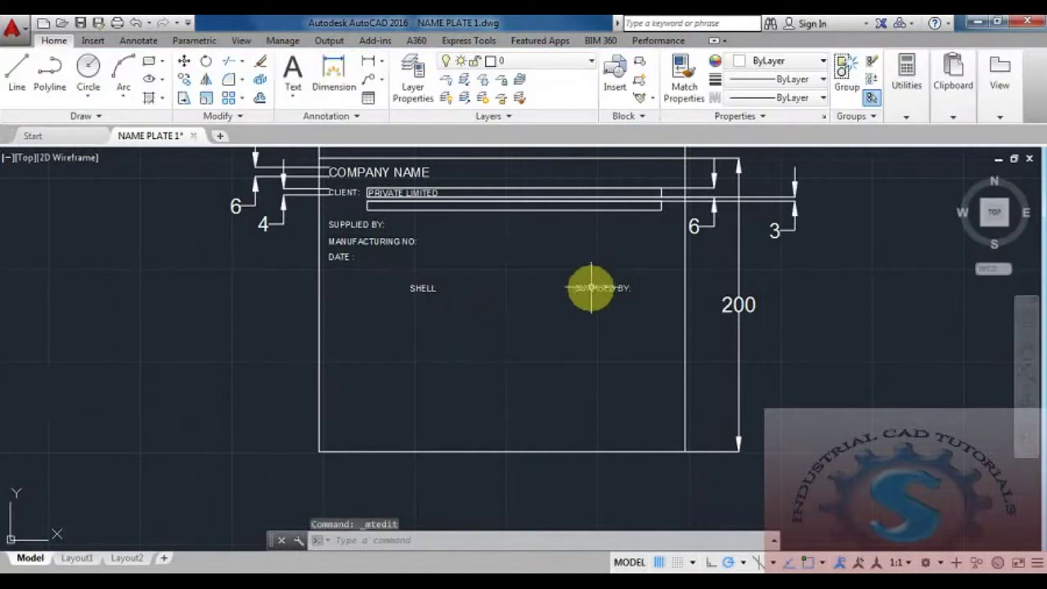
double_click(592, 288)
type("SHELL")
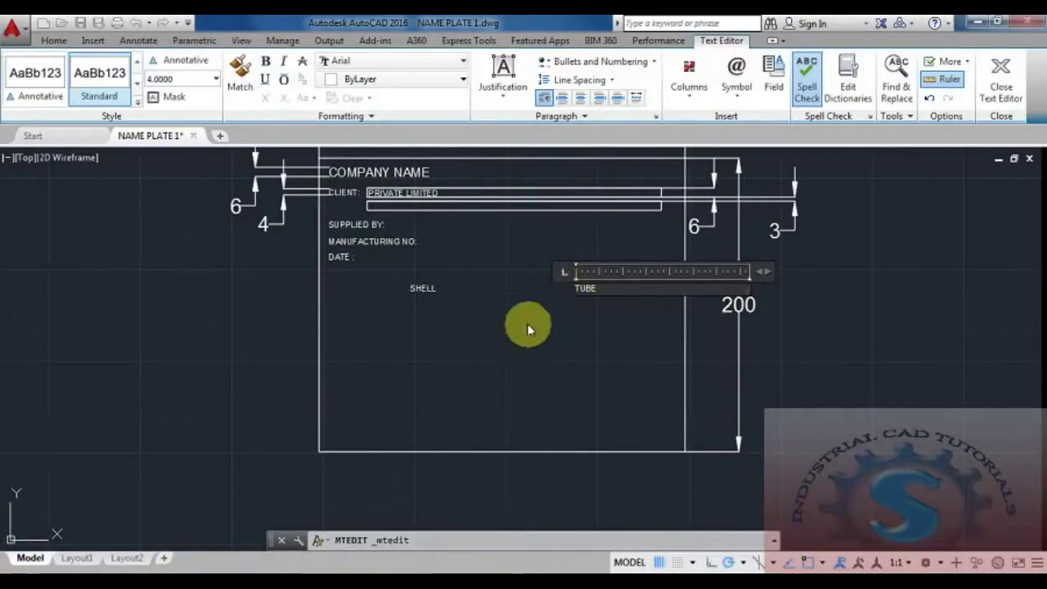
left_click(527, 329)
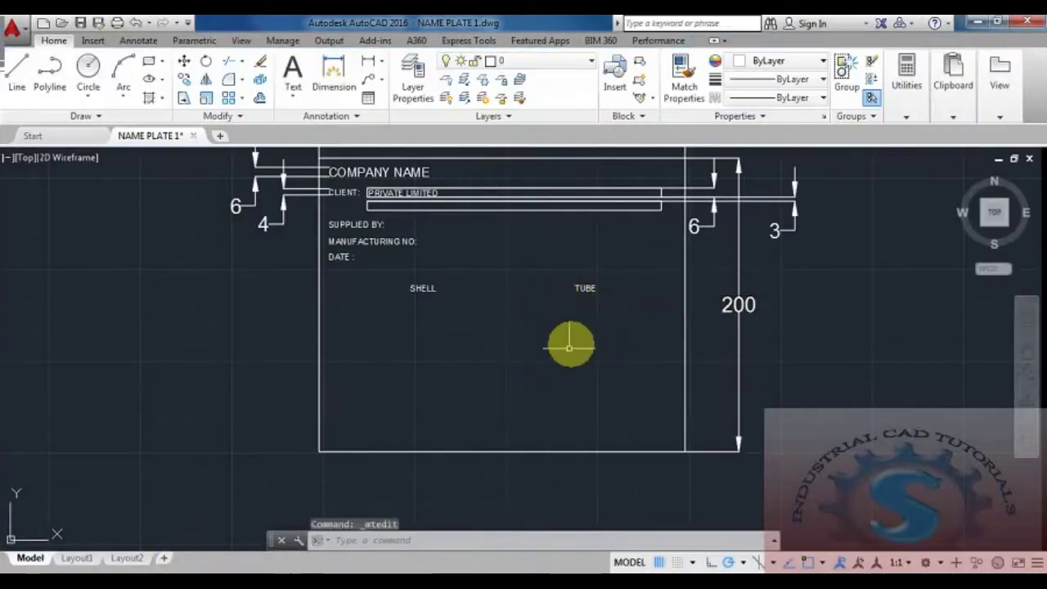
Step: Draw a horizontal line just below the SHELL heading, extending past both ends of the text
scroll(570, 343, "up", 3)
mouse_move(437, 346)
middle_mouse_down()
mouse_move(493, 360)
mouse_move(502, 316)
middle_mouse_up()
scroll(493, 360, "down", 3)
scroll(499, 342, "up", 2)
type("l")
key("Return")
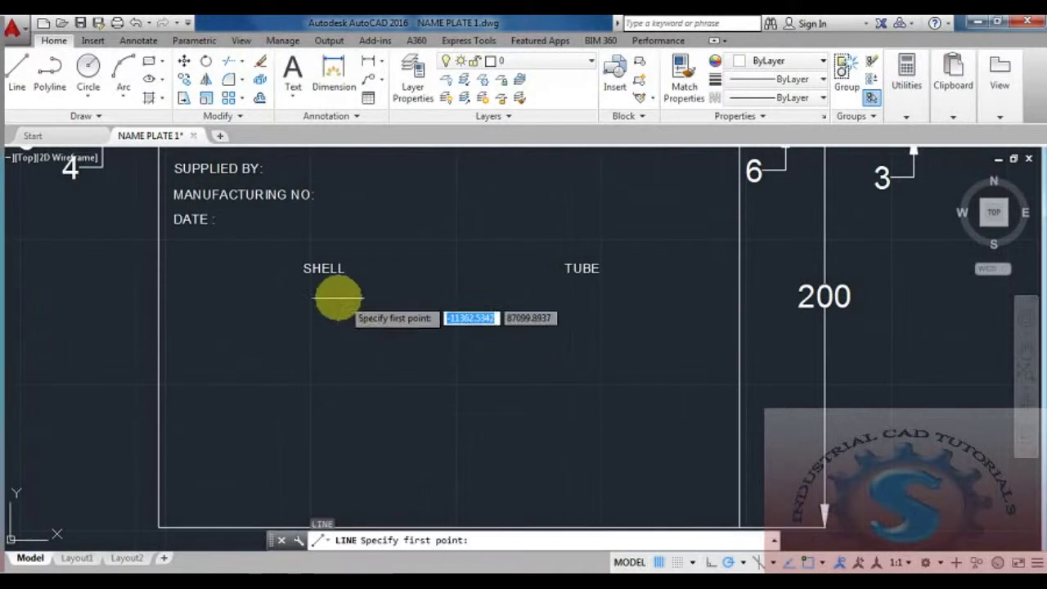
left_click(271, 287)
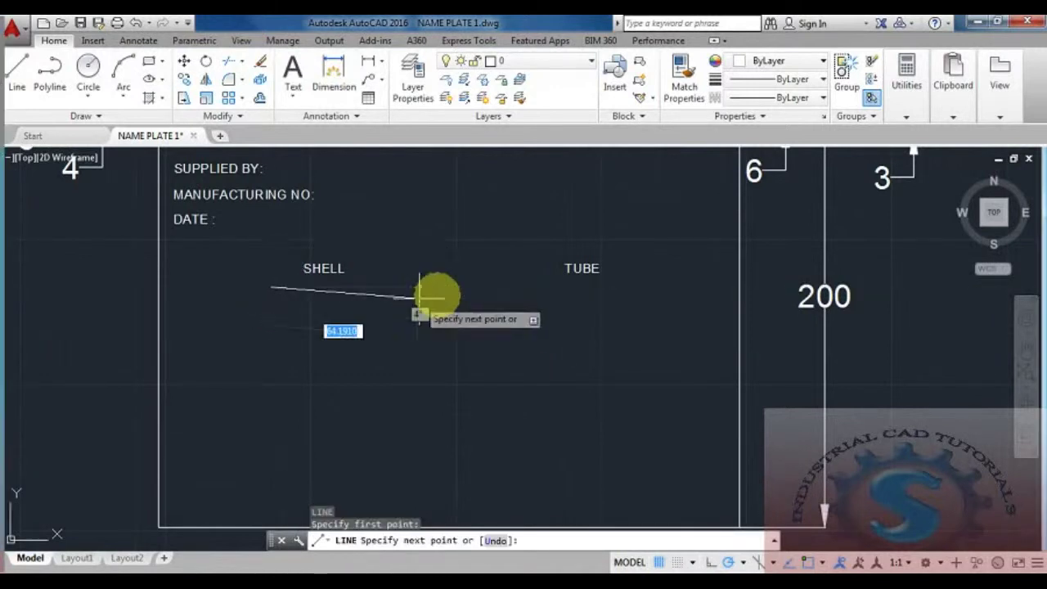
left_click(446, 287)
key("Escape")
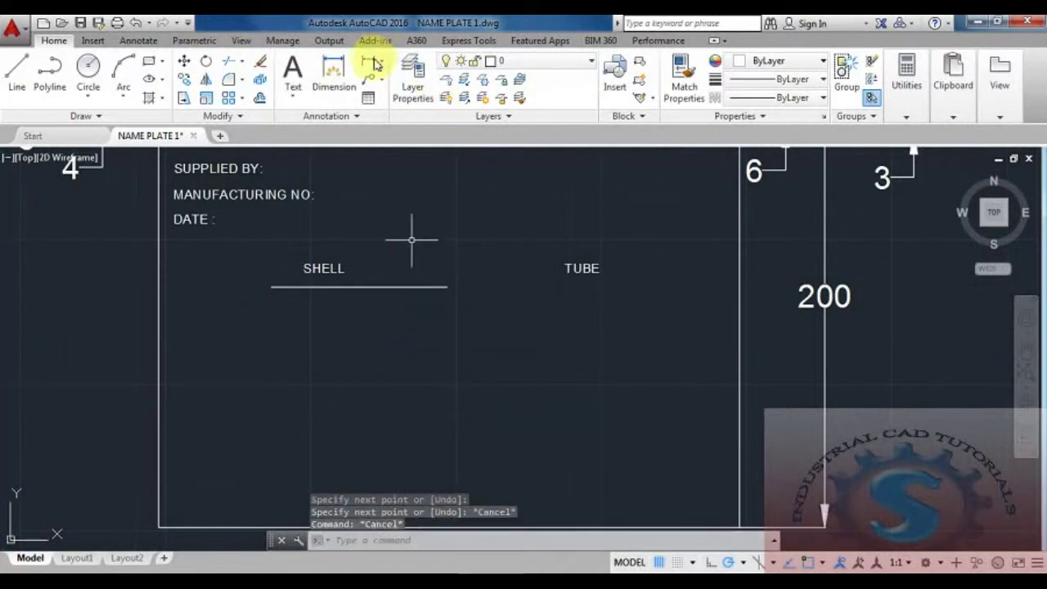
Step: Measure the length of the horizontal line below the SHELL heading
type("dli")
key("Return")
left_click(271, 287)
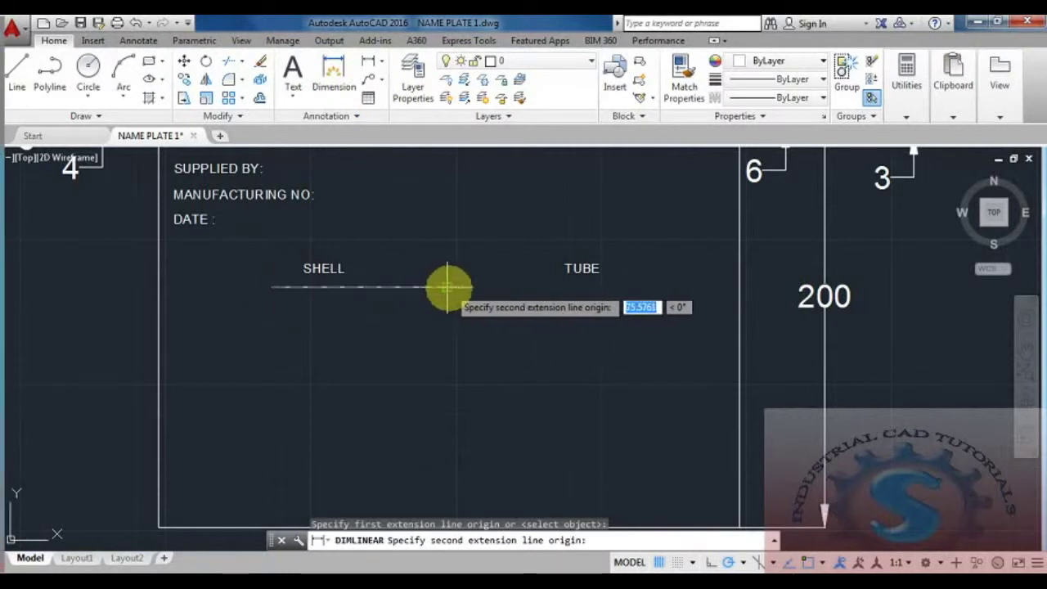
left_click(447, 287)
key("Escape")
key("Escape")
key("Escape")
Step: Draw a 56 by 6 rectangle below the SHELL heading, starting from the left end of the horizontal line and extending downward
type("r")
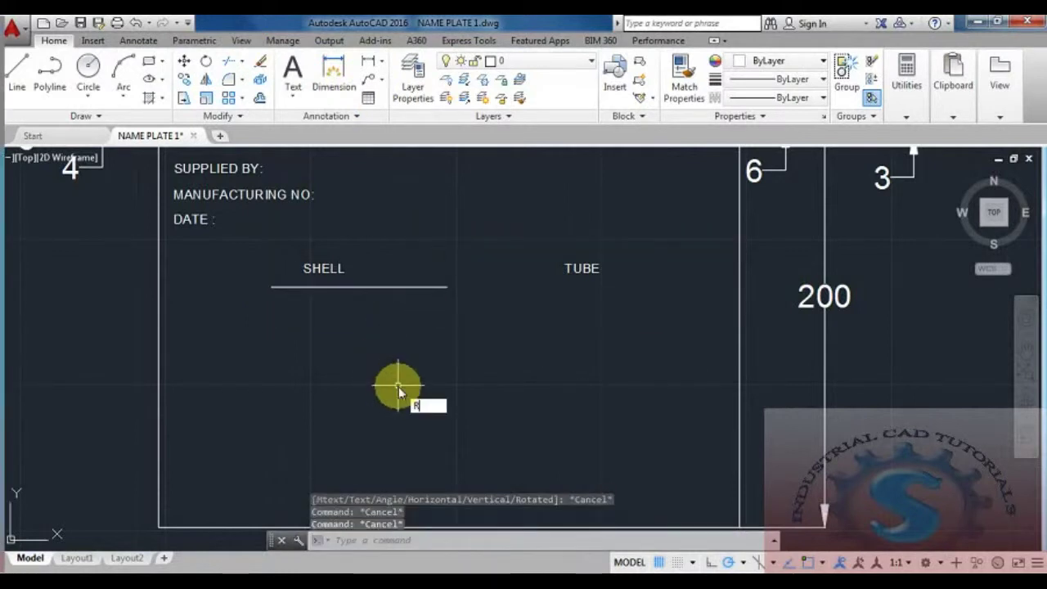
type("ec")
key("Return")
left_click(271, 287)
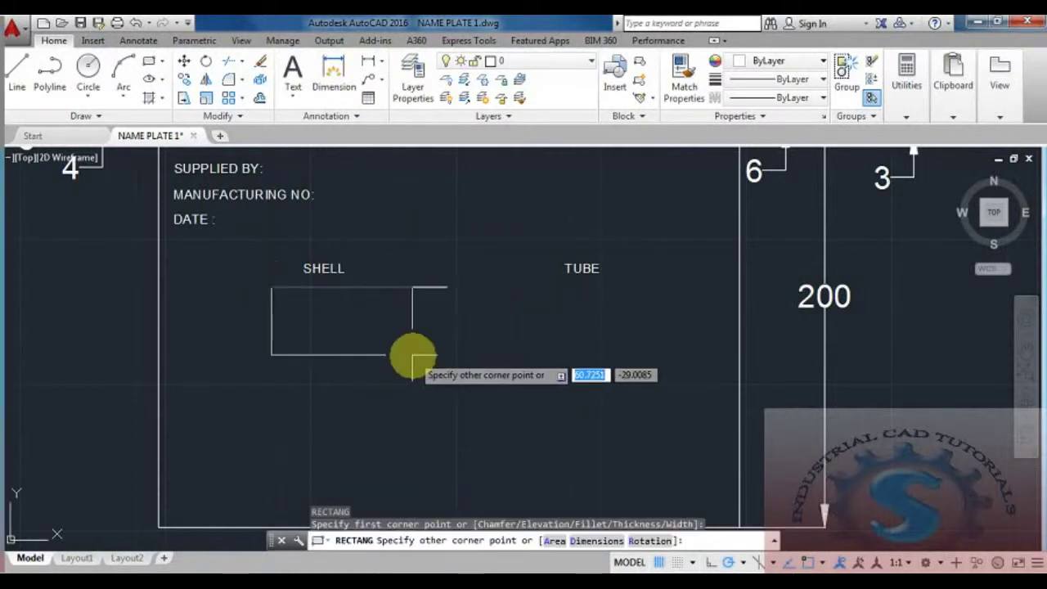
type("D")
key("Return")
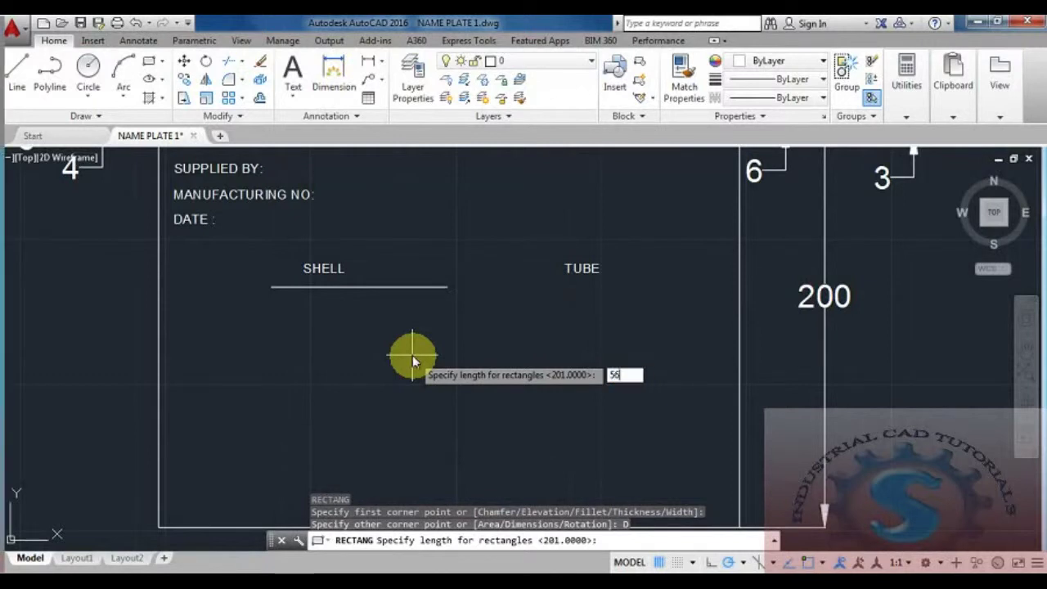
key("Return")
key("Return")
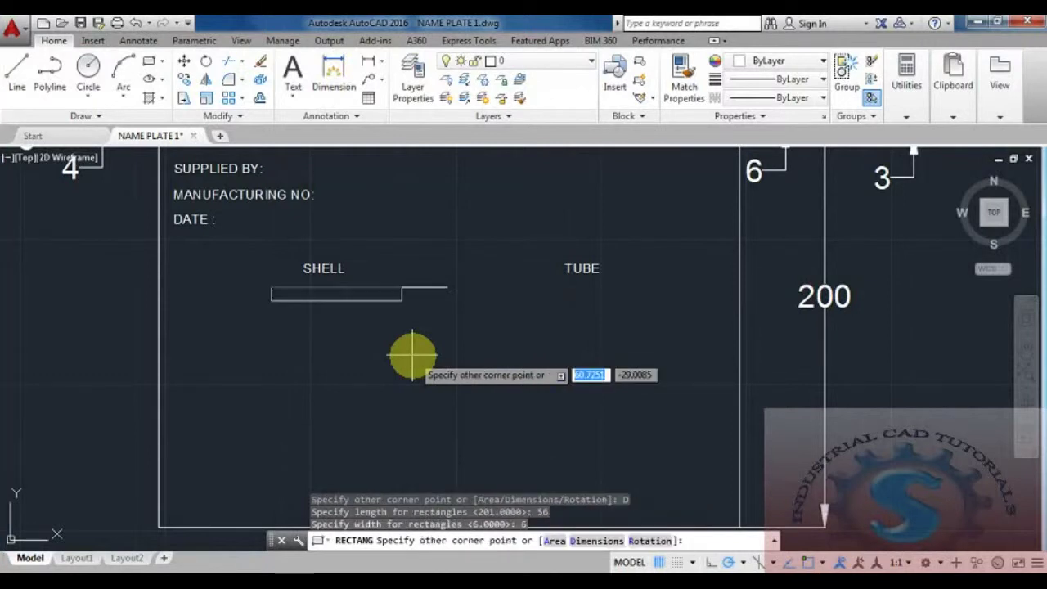
left_click(442, 312)
Step: Delete the horizontal line that runs along the top of the SHELL box
scroll(441, 334, "up", 2)
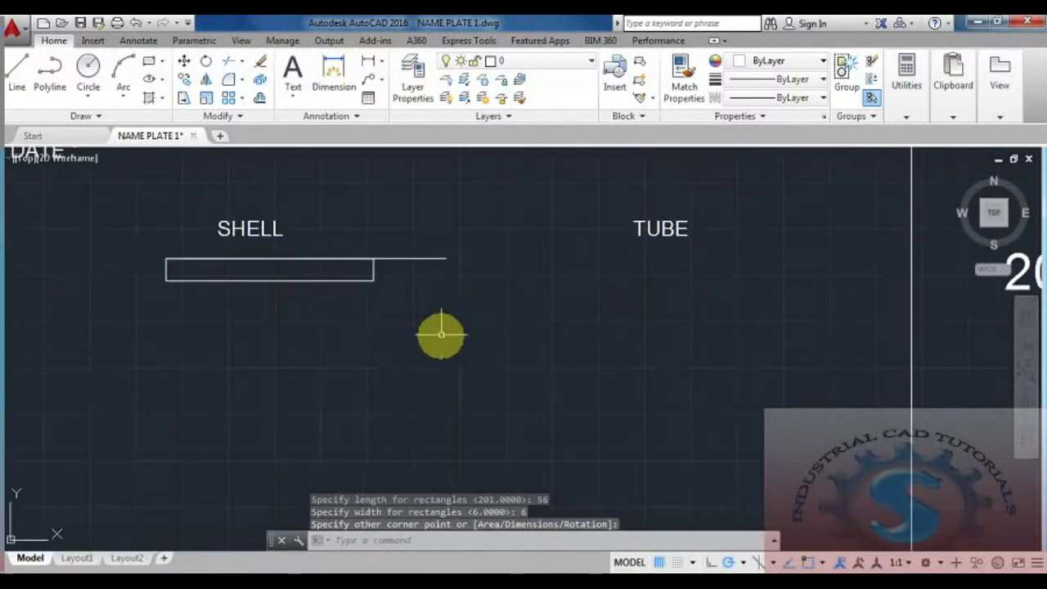
left_click(418, 258)
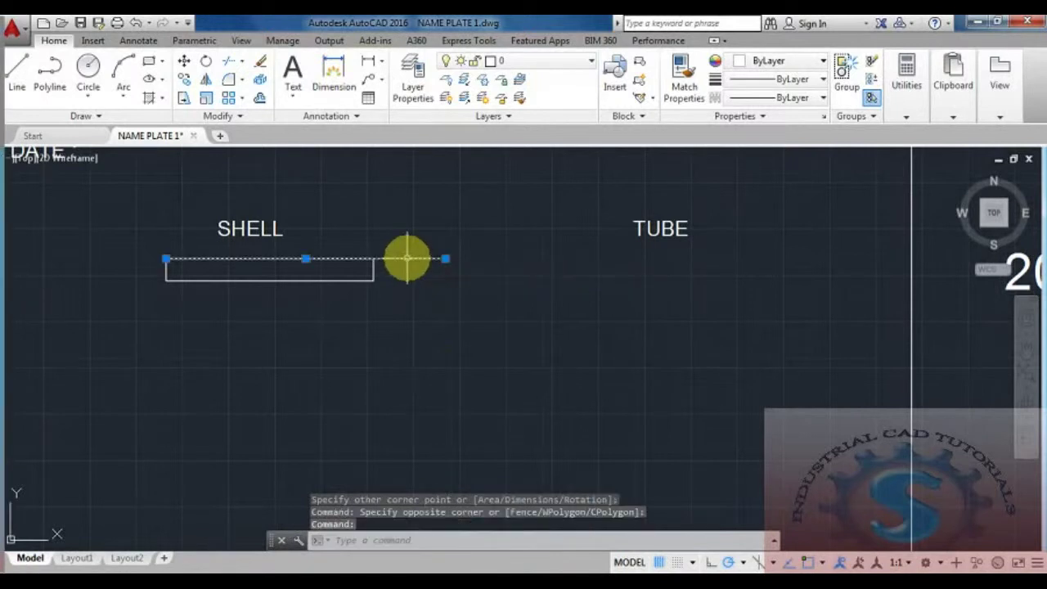
key("Delete")
Step: Copy the SHELL box horizontally to the same height below the TUBE heading
scroll(433, 311, "down", 5)
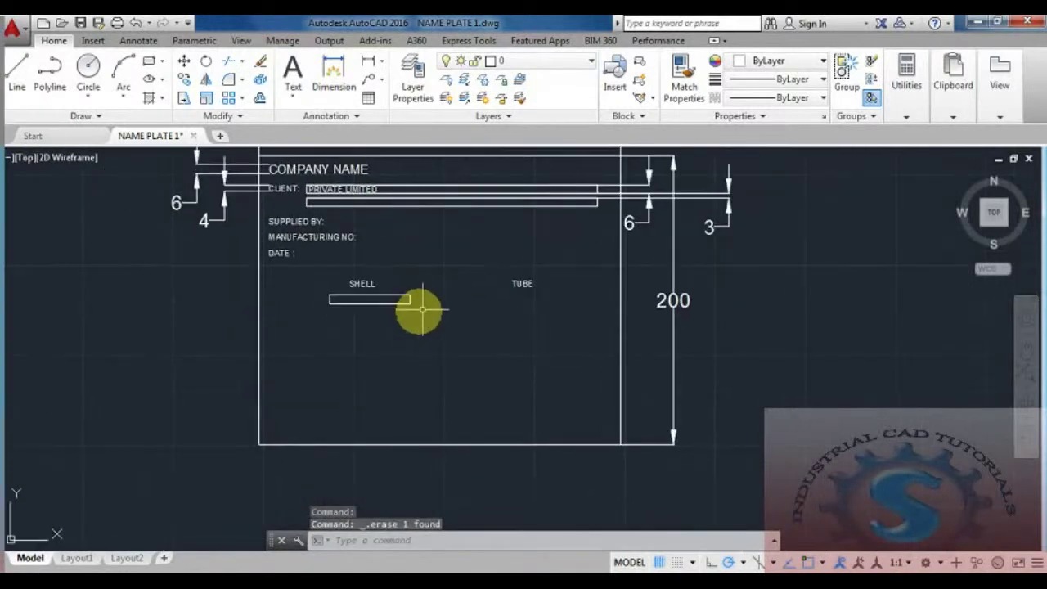
type("co")
key("Return")
left_click(390, 325)
left_click(378, 280)
key("Return")
left_click(329, 300)
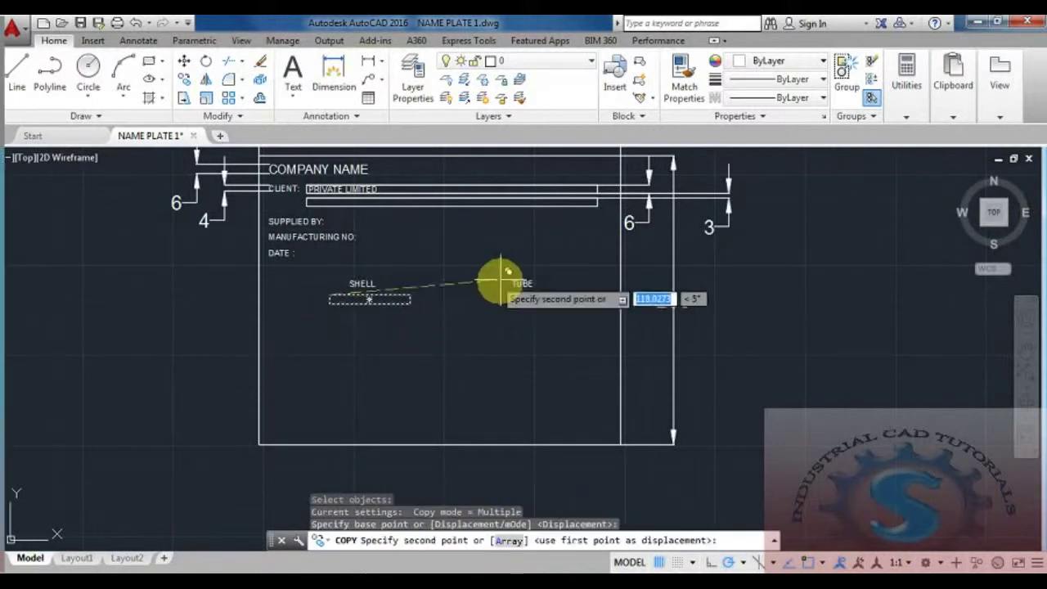
left_click(494, 299)
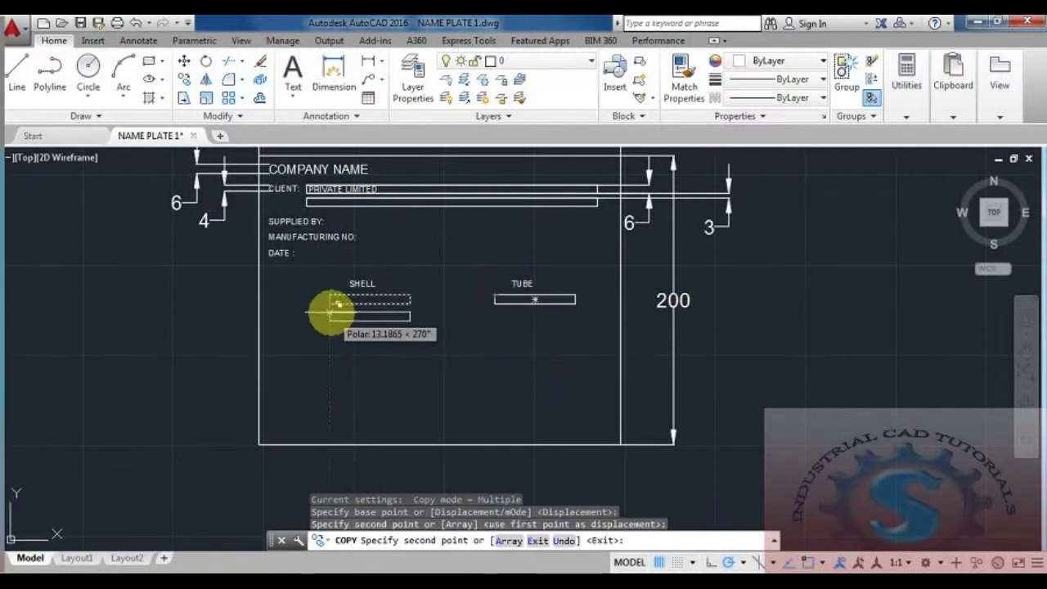
key("Escape")
Step: Draw a vertical line 3 units long downward from the lower-left corner of the TUBE box
middle_click_drag(491, 341, 432, 327)
scroll(429, 331, "up", 2)
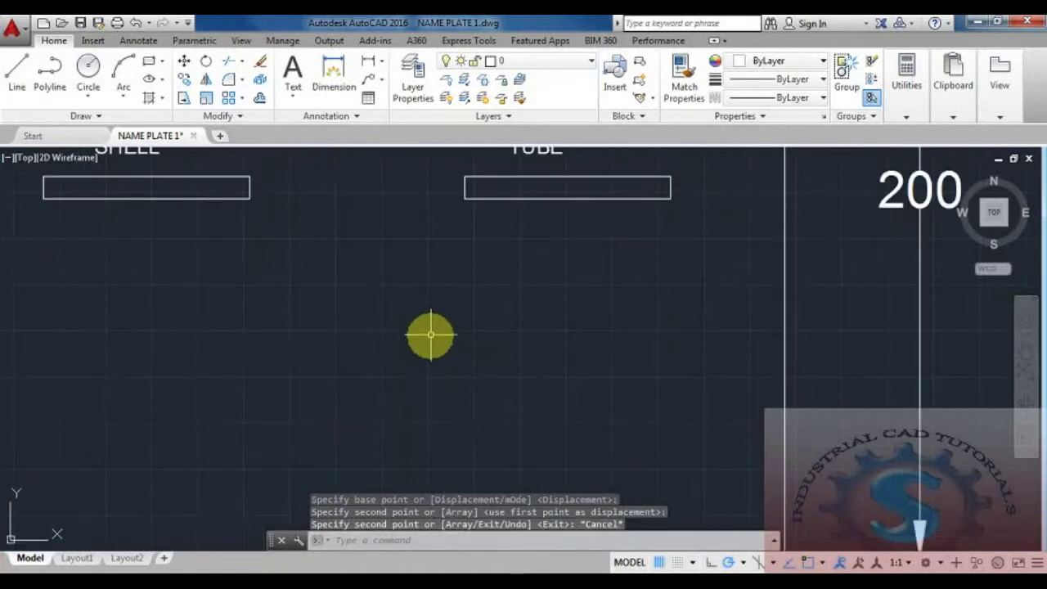
type("l")
key("Return")
left_click(465, 199)
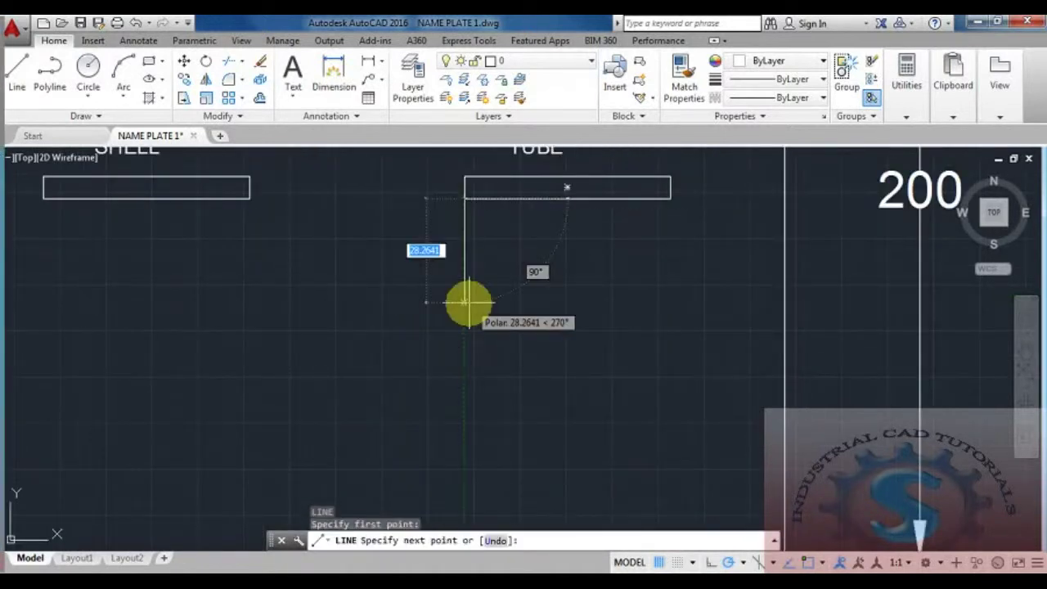
key("Return")
key("Escape")
Step: Add a linear dimension for the short vertical line under the TUBE box, placed to the left of the box
scroll(515, 367, "down", 4)
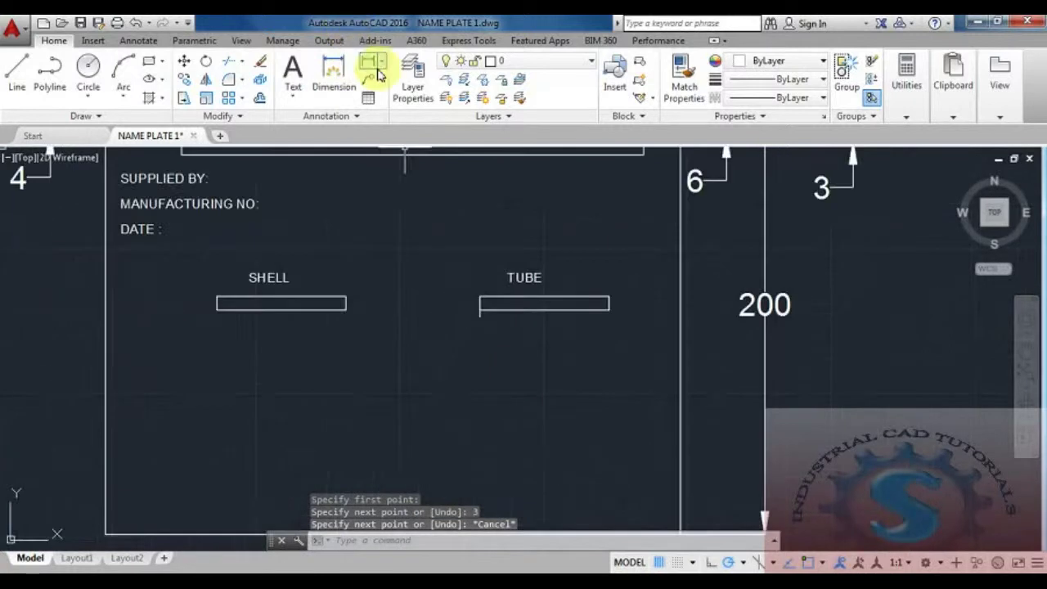
left_click(370, 61)
scroll(512, 349, "up", 4)
left_click(429, 247)
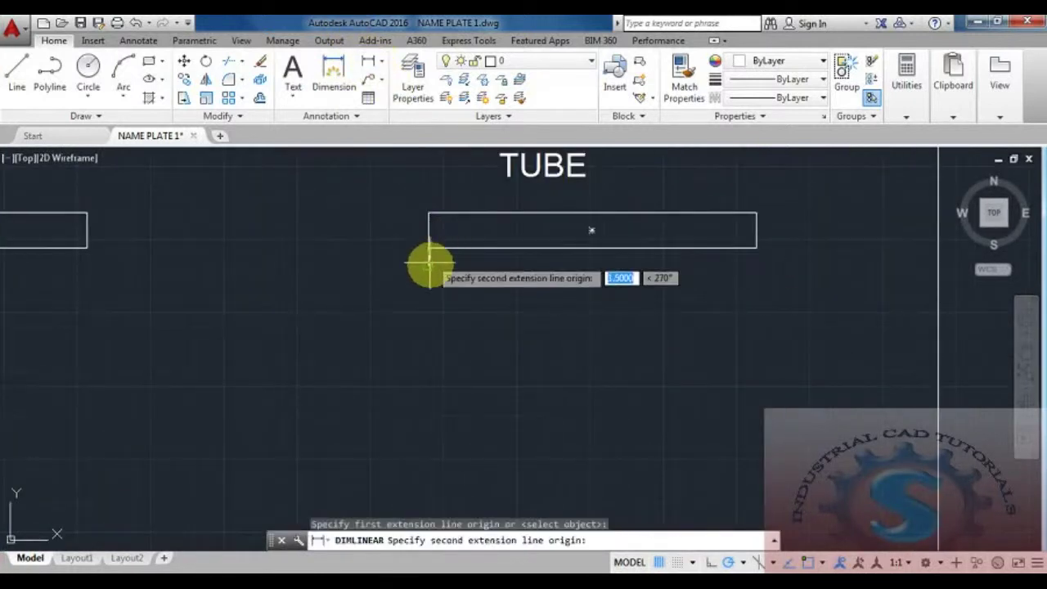
left_click(427, 263)
scroll(316, 302, "down", 3)
left_click(316, 320)
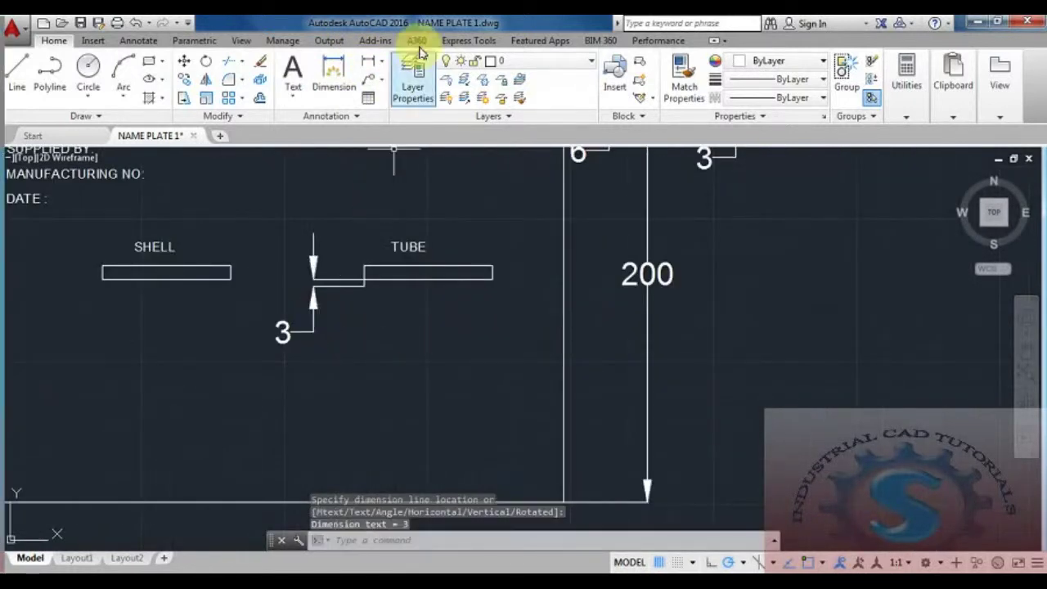
Step: Add a linear dimension for the height of the TUBE box, placed to the right of the box
left_click(370, 64)
left_click(364, 270)
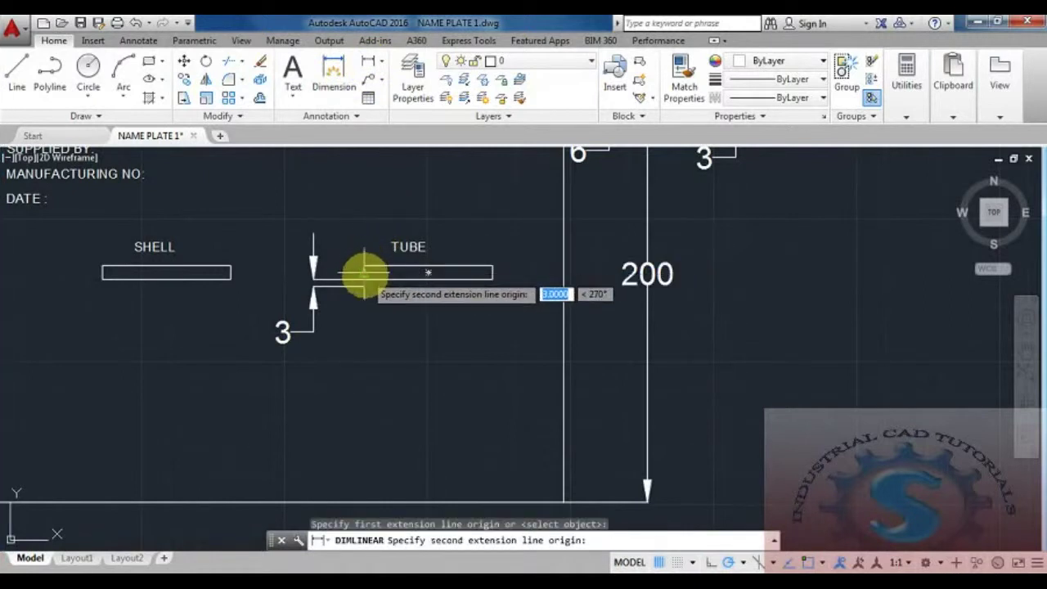
left_click(493, 278)
left_click(540, 281)
scroll(504, 348, "down", 2)
middle_click_drag(505, 348, 526, 357)
scroll(521, 339, "up", 2)
key("Escape")
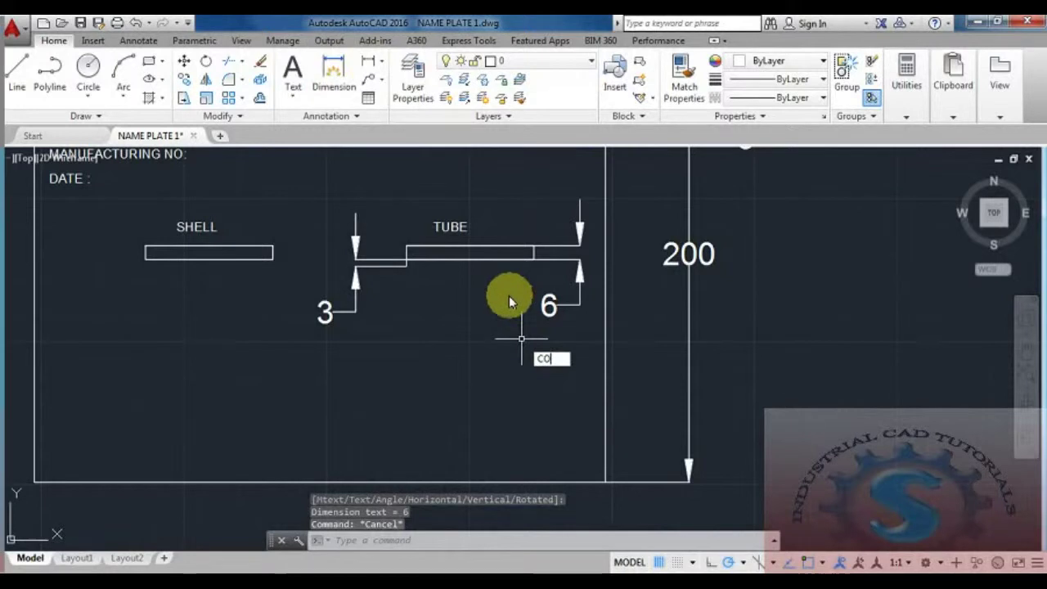
type("CO")
key("Return")
left_click(411, 245)
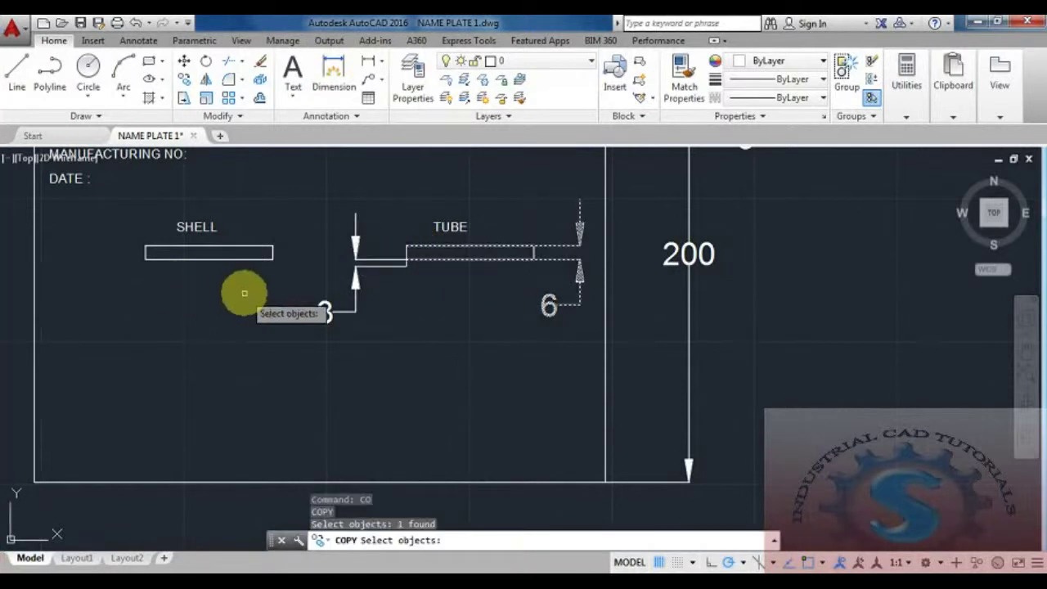
key("Escape")
Step: Copy the SHELL box by its upper-left corner to the lower end of the short line under the TUBE box
type("co")
key("Return")
left_click(217, 265)
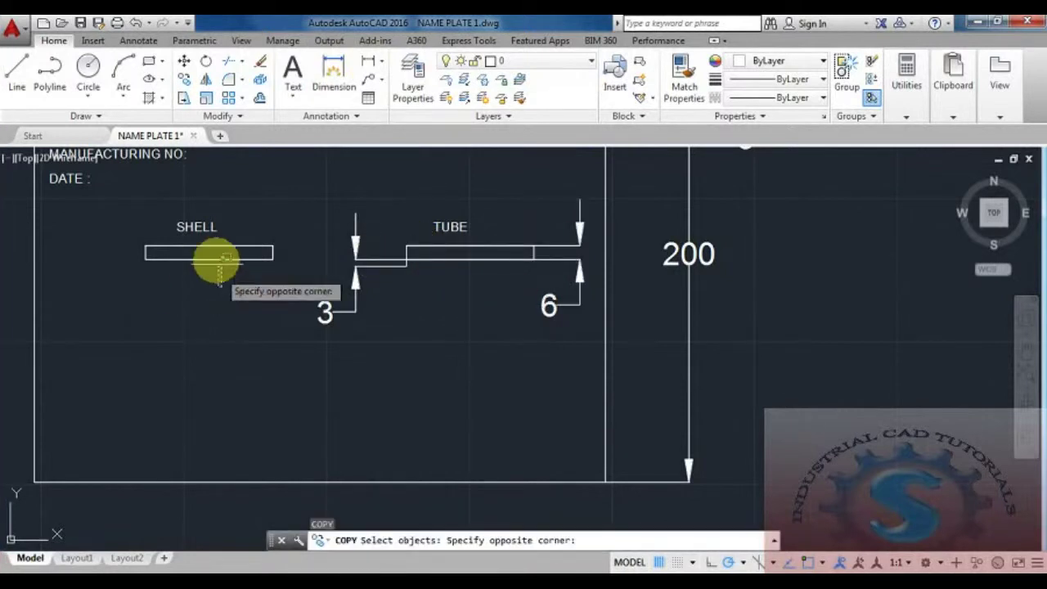
left_click(125, 254)
key("Return")
left_click(144, 245)
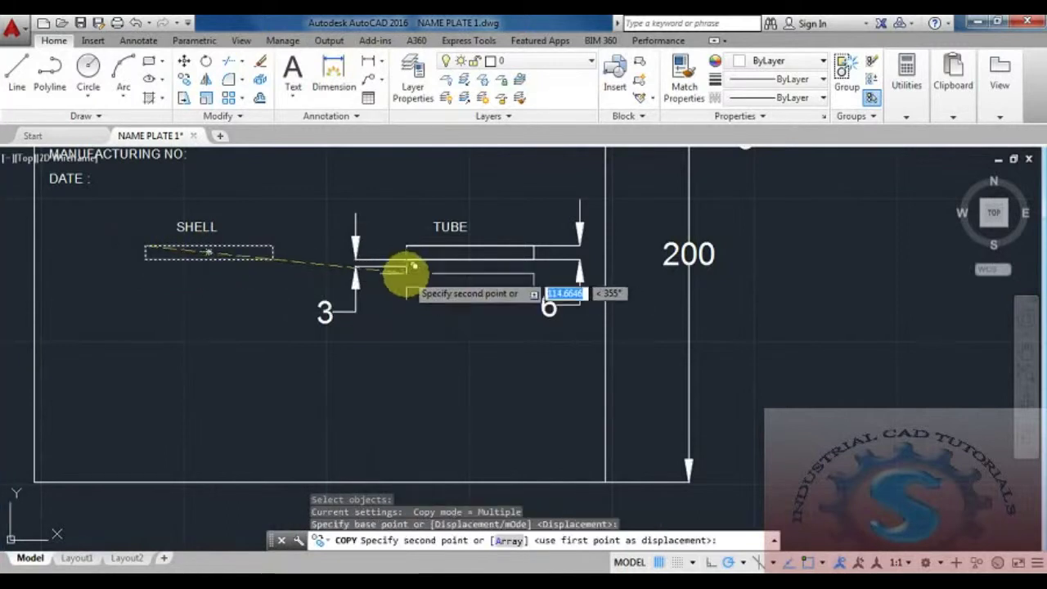
left_click(406, 265)
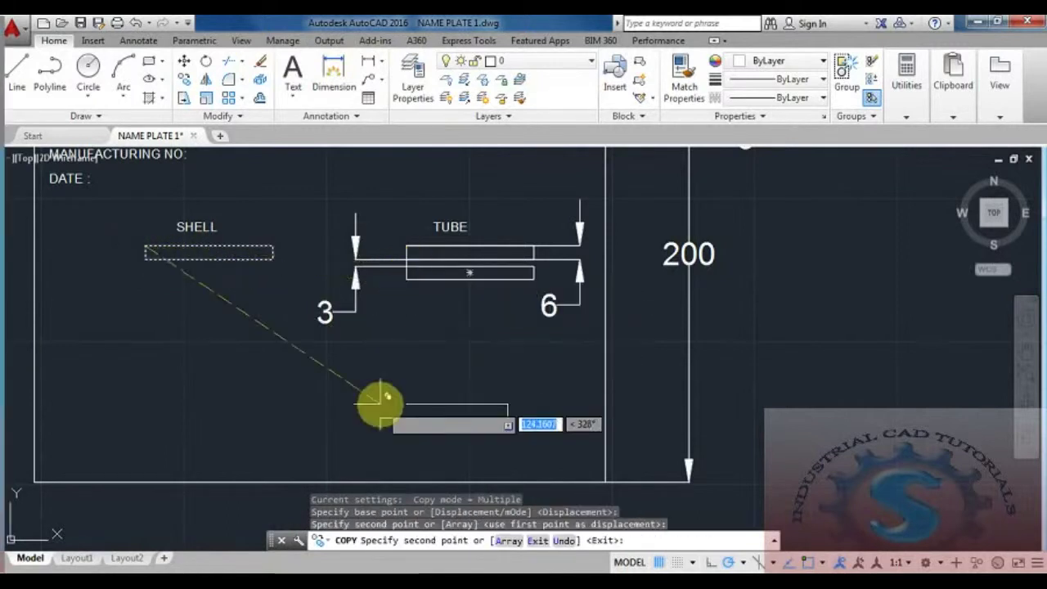
key("Escape")
Step: Offset the plate's outer rectangle outward by 10 to form a border
scroll(421, 332, "down", 4)
scroll(399, 378, "up", 1)
scroll(399, 378, "down", 1)
scroll(390, 392, "up", 2)
scroll(390, 363, "down", 2)
scroll(382, 372, "down", 2)
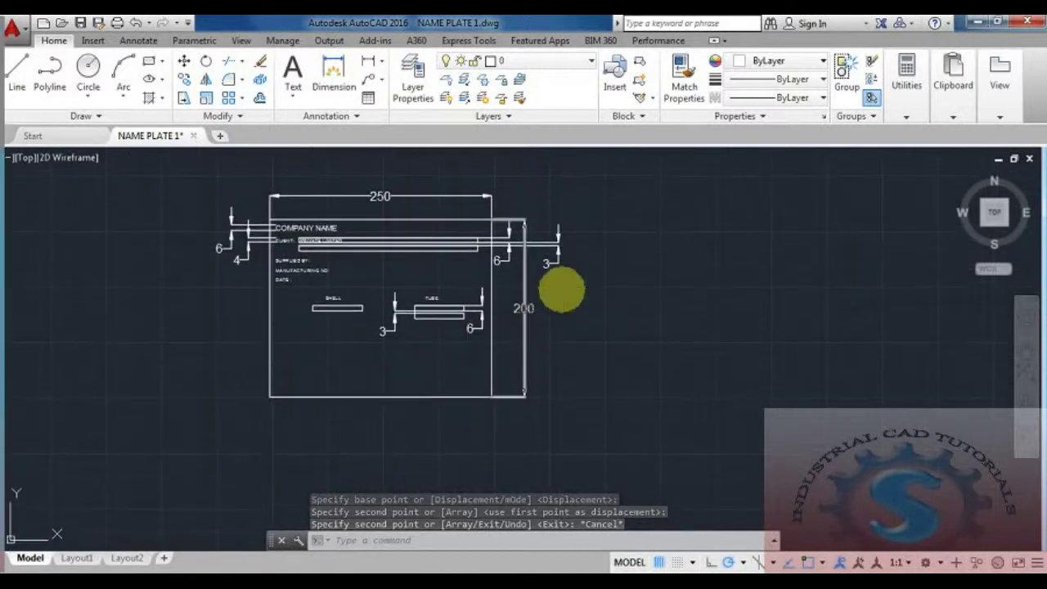
key("Escape")
key("Escape")
key("Escape")
type("o")
key("Return")
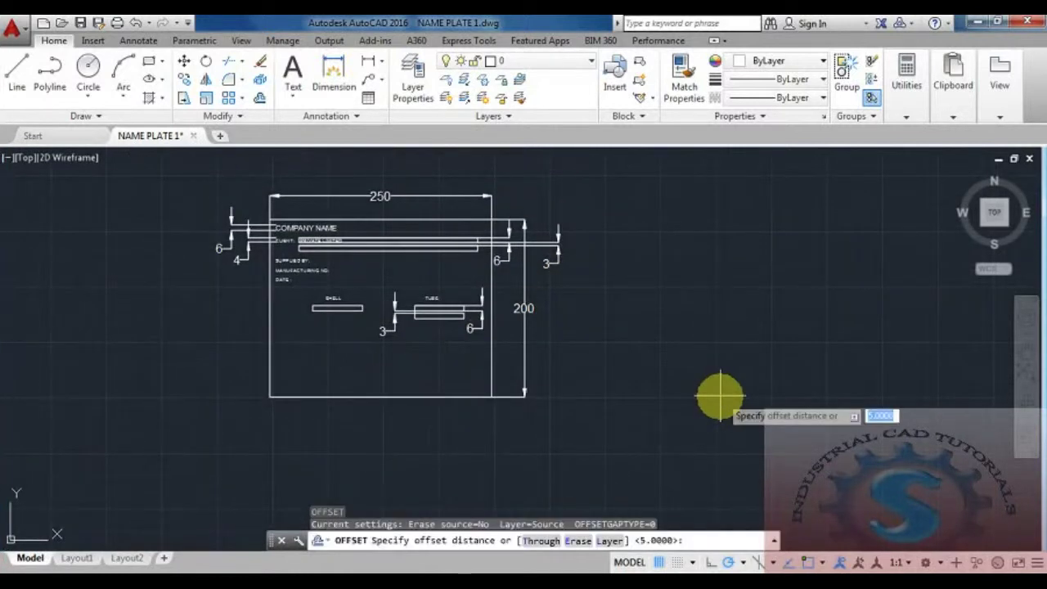
type("10")
key("Return")
left_click(428, 397)
left_click(442, 434)
Step: Add a horizontal dimension for the gap between the two outlines at the plate's lower-right corner, placed below the plate
scroll(442, 426, "up", 6)
scroll(444, 382, "down", 4)
scroll(423, 417, "up", 4)
left_click(369, 63)
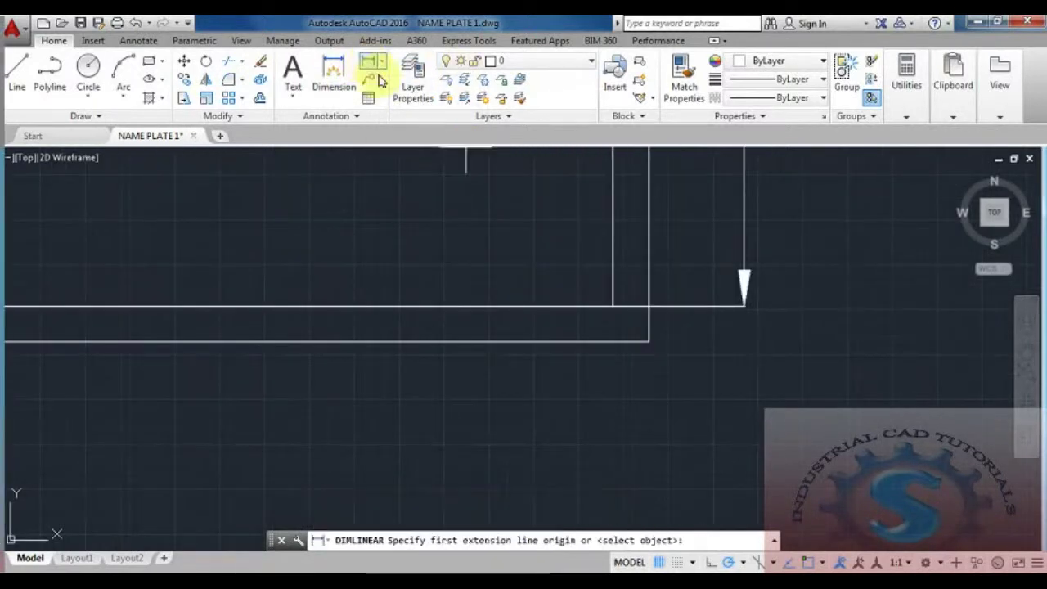
left_click(613, 307)
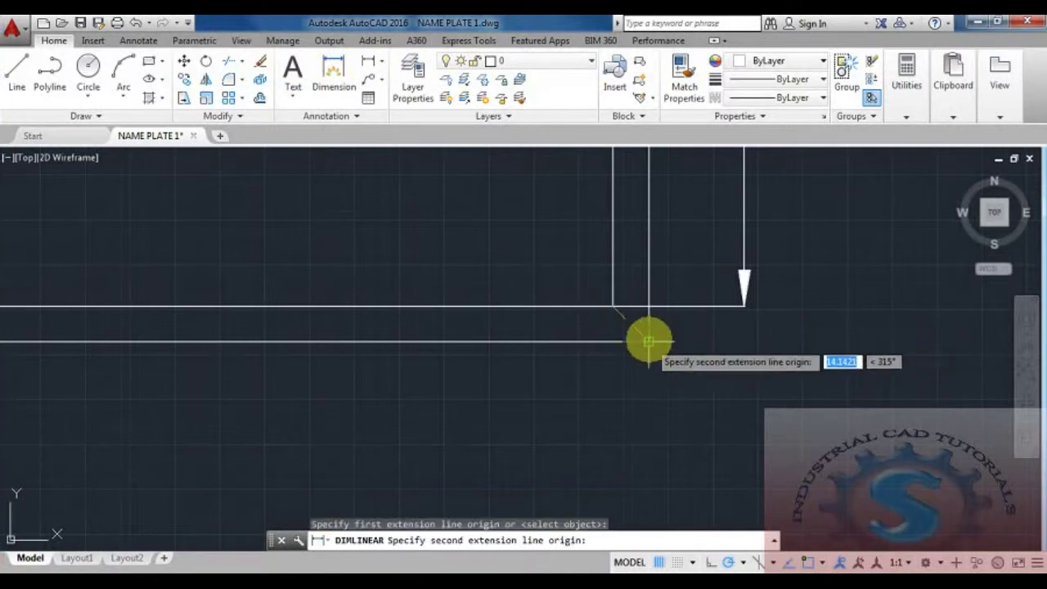
left_click(647, 340)
scroll(610, 401, "down", 2)
left_click(609, 401)
scroll(613, 426, "down", 2)
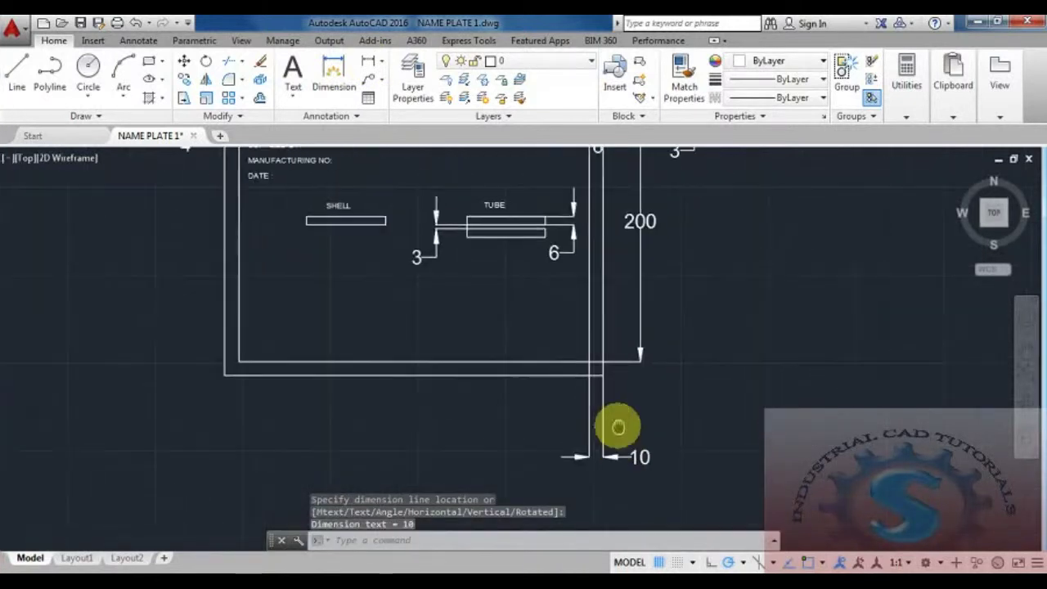
scroll(614, 426, "up", 1)
scroll(609, 344, "down", 3)
scroll(581, 233, "up", 2)
scroll(536, 237, "down", 2)
middle_click_drag(467, 311, 458, 268)
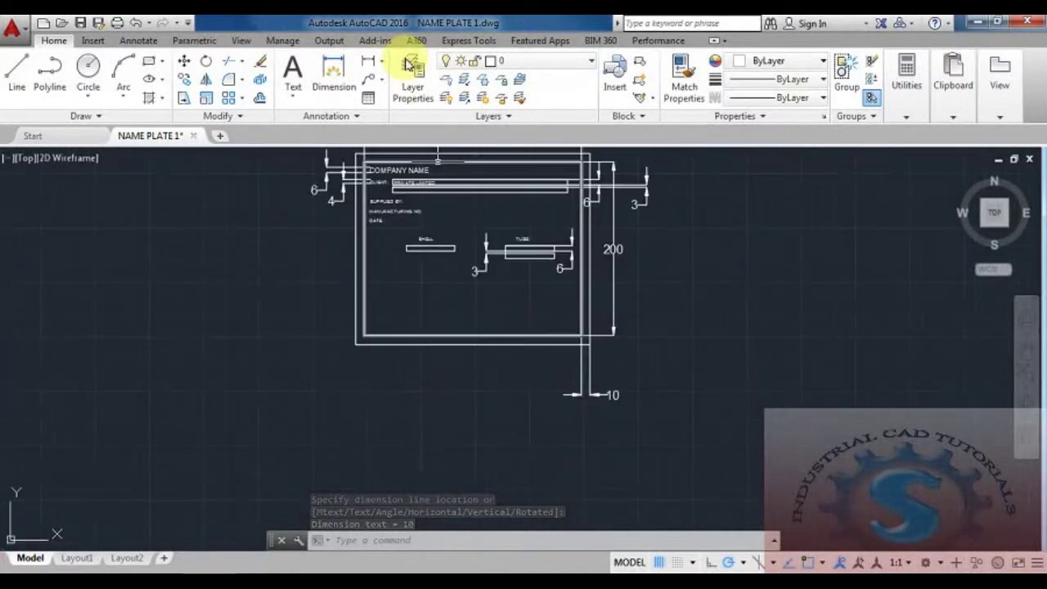
left_click(378, 64)
middle_click_drag(357, 167, 347, 245)
scroll(363, 281, "up", 3)
scroll(373, 265, "down", 4)
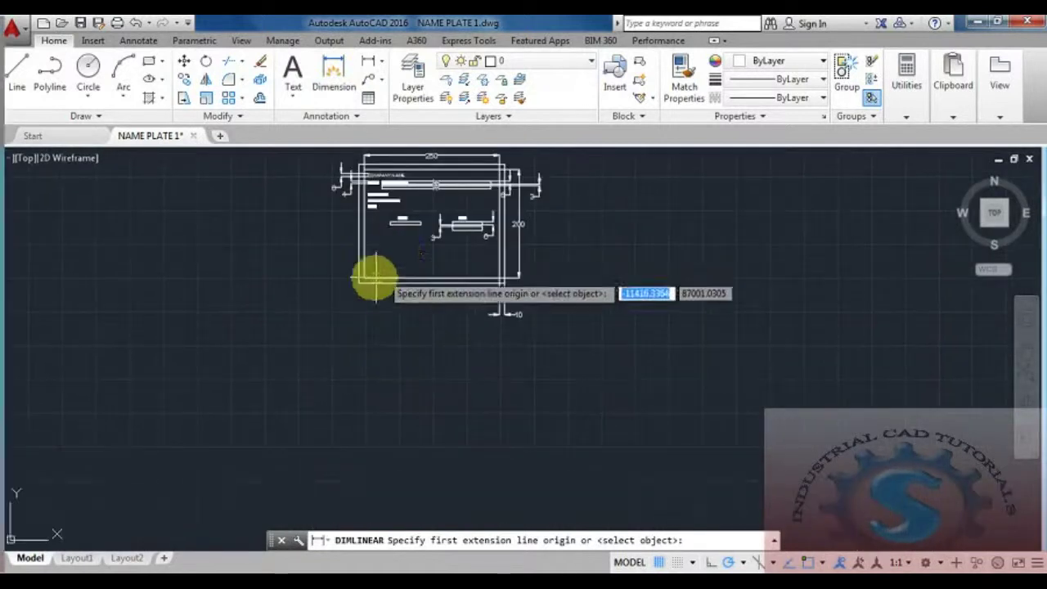
scroll(374, 276, "up", 4)
left_click(329, 274)
left_click(308, 296)
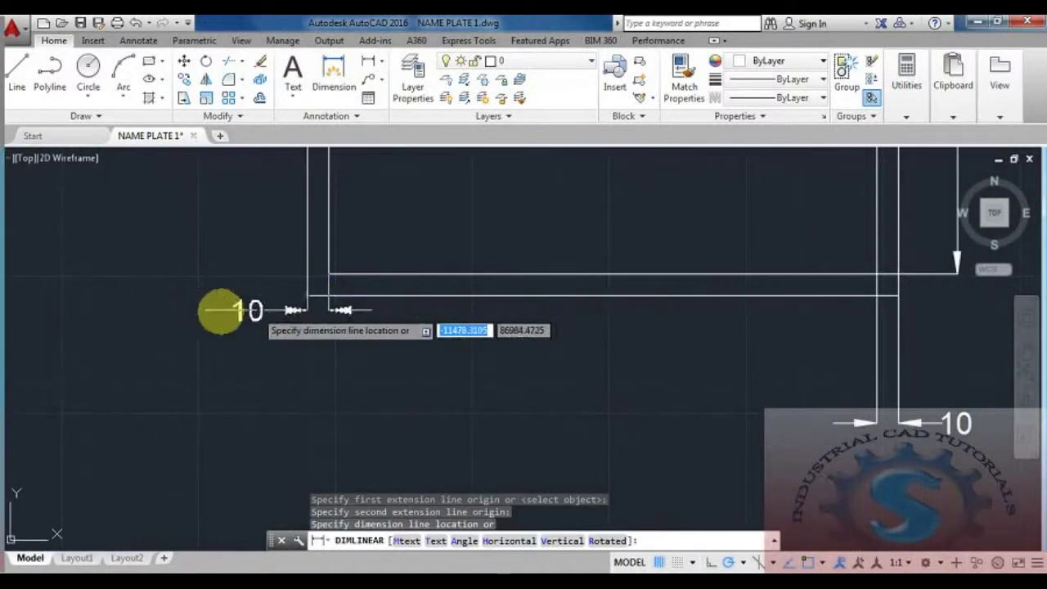
key("Escape")
Step: Offset a plate outline by 5 to add a rectangle midway between the inner and outer outlines
scroll(456, 402, "down", 8)
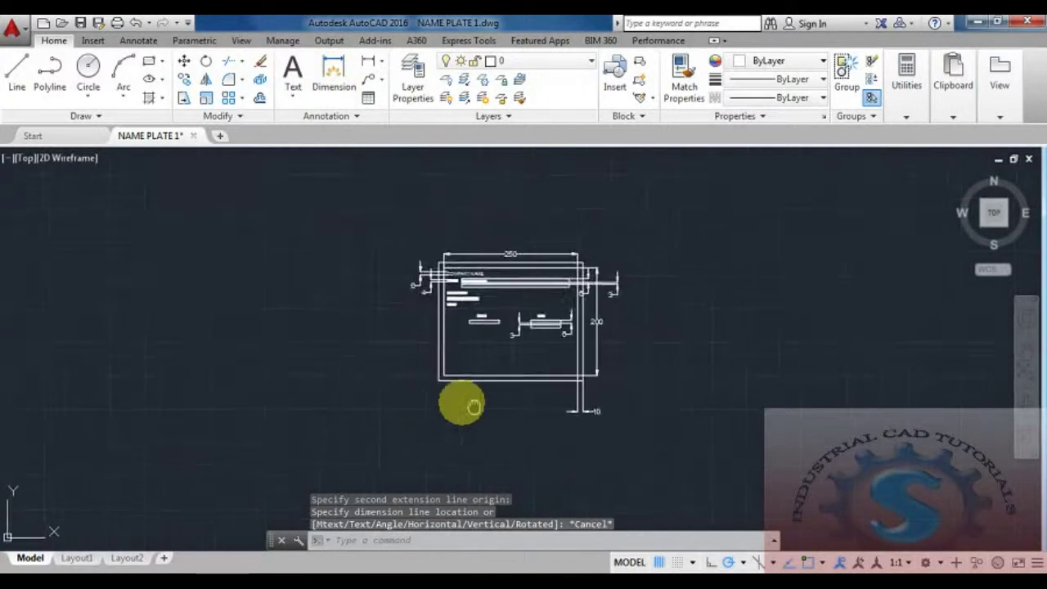
type("c")
key("Escape")
type("o")
key("Return")
type("5")
key("Return")
scroll(352, 360, "up", 7)
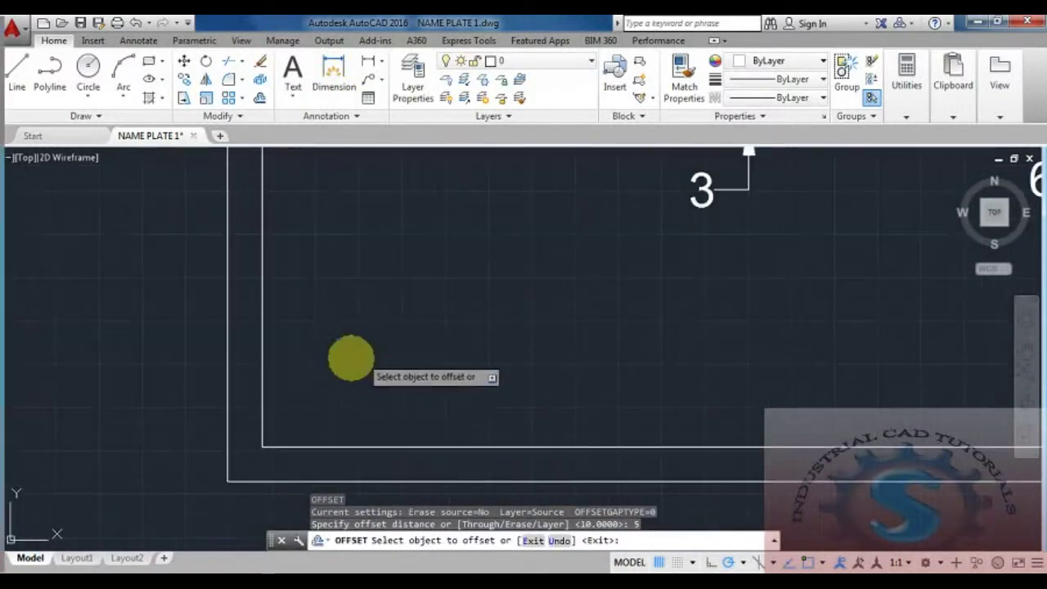
left_click(259, 384)
left_click(348, 362)
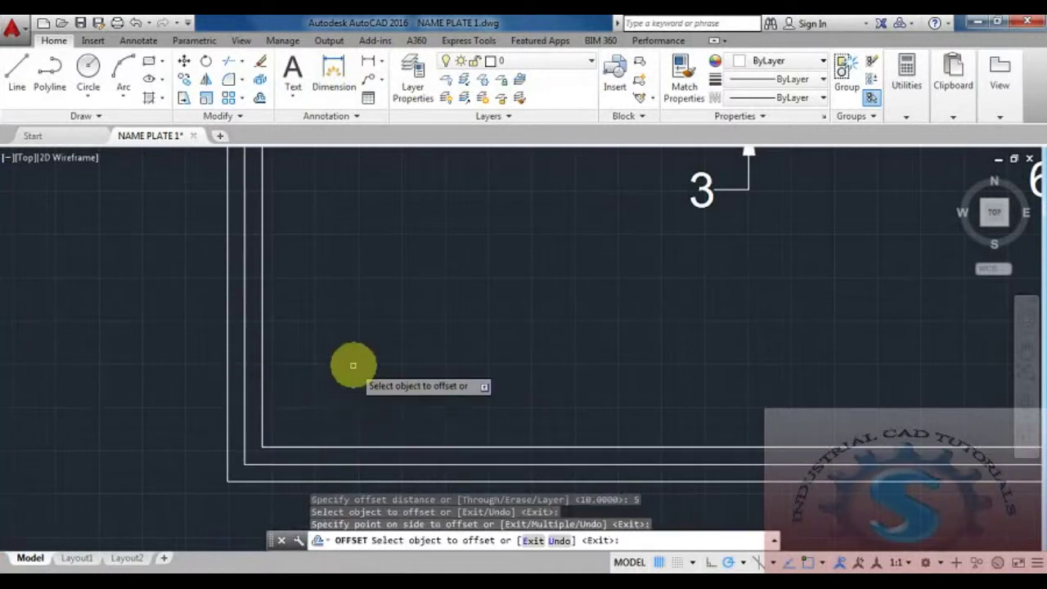
Step: Draw a circle of diameter 5 centred on the lower-left corner of the middle rectangle
scroll(352, 360, "down", 5)
key("Escape")
type("c")
key("Return")
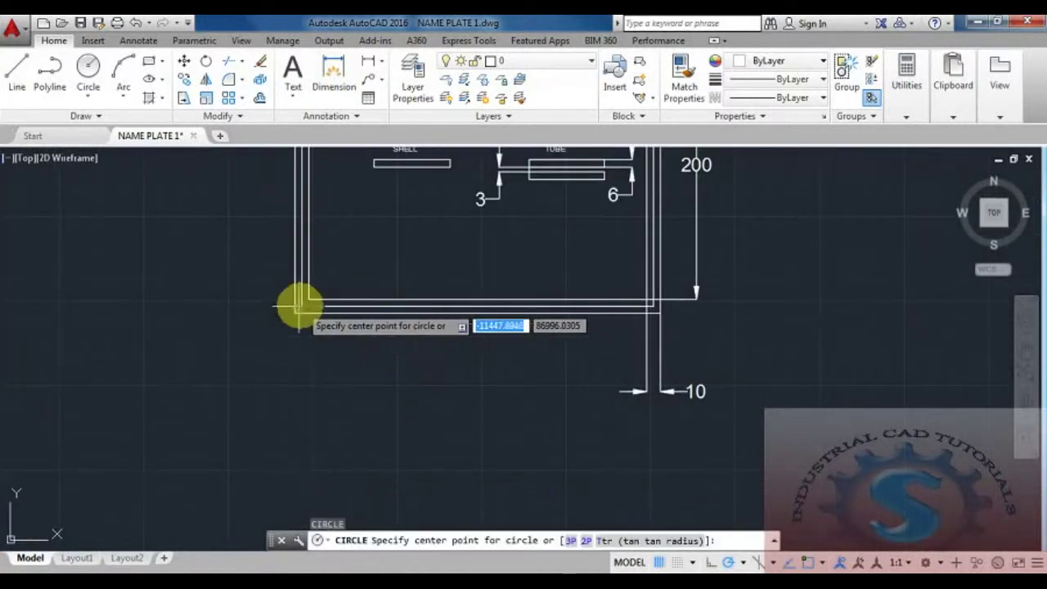
scroll(299, 303, "up", 4)
left_click(308, 298)
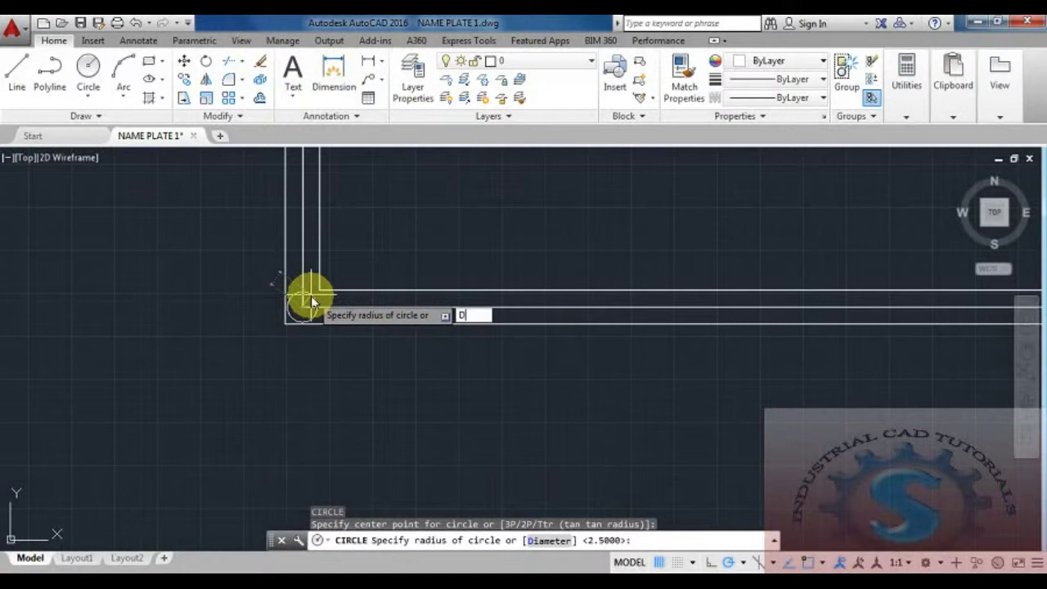
key("Return")
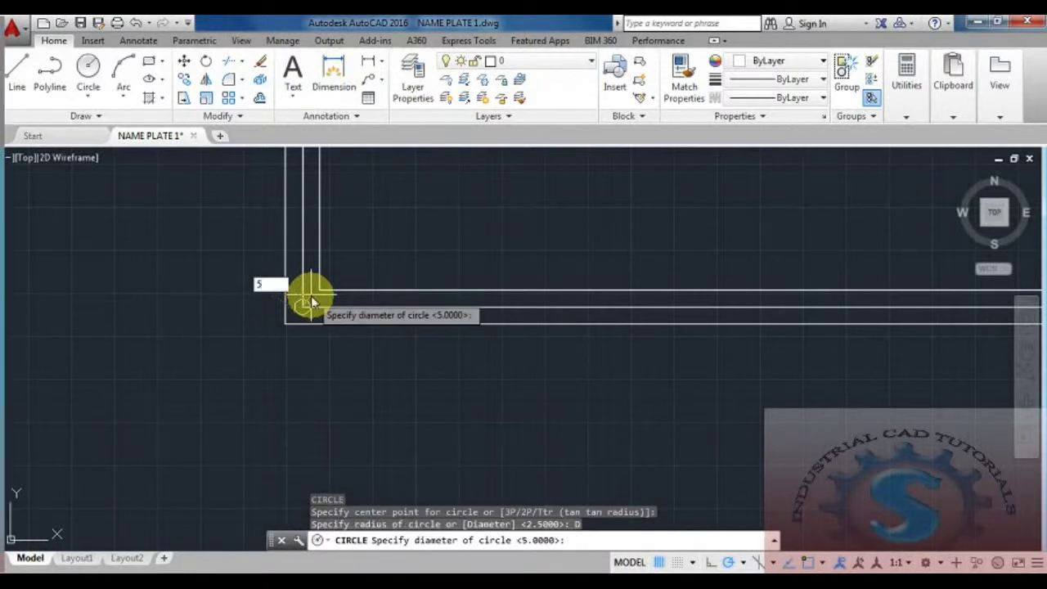
key("Return")
Step: Copy the corner circle by its centre to the other three corners of the middle rectangle
scroll(315, 298, "down", 6)
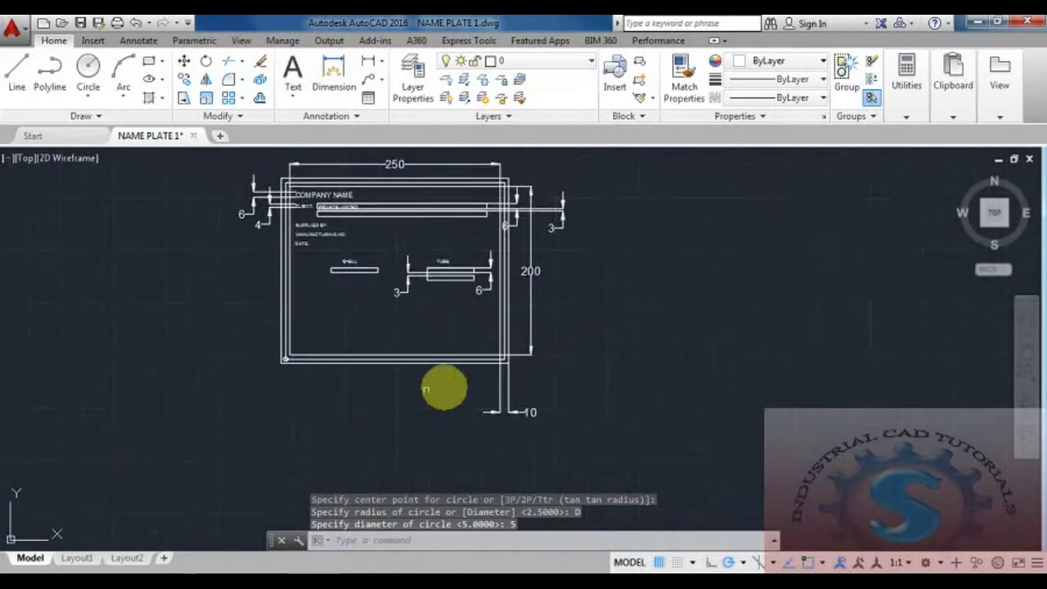
scroll(427, 390, "up", 3)
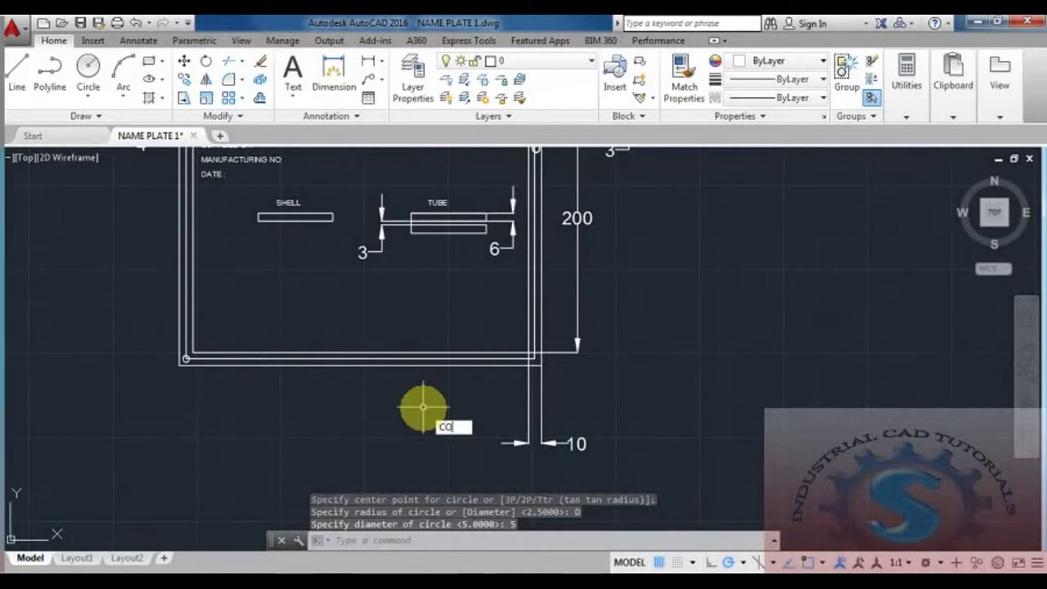
type("CO")
key("Return")
scroll(122, 333, "up", 2)
scroll(205, 381, "up", 3)
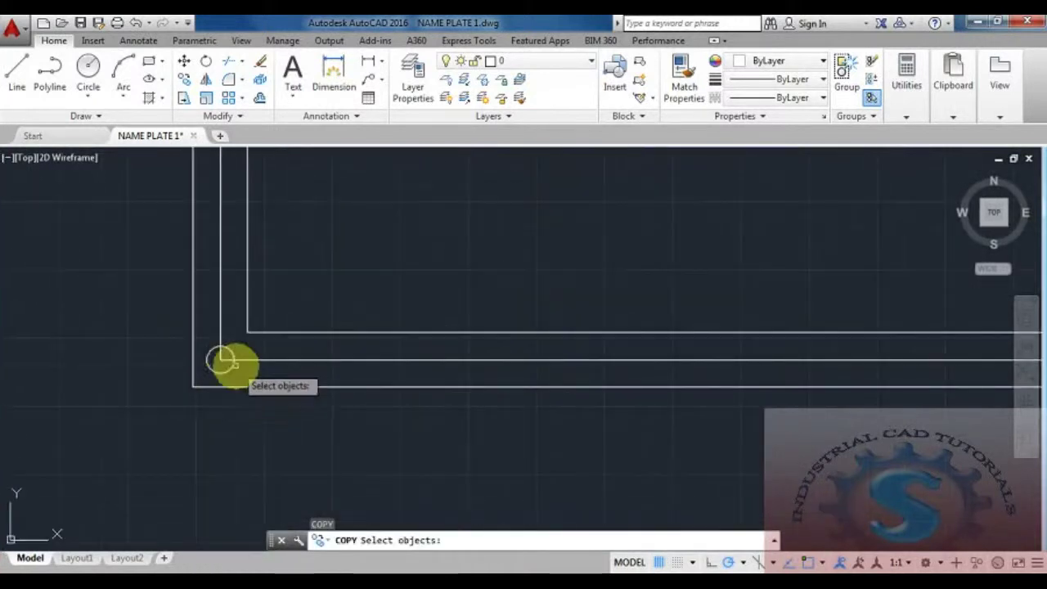
key("Return")
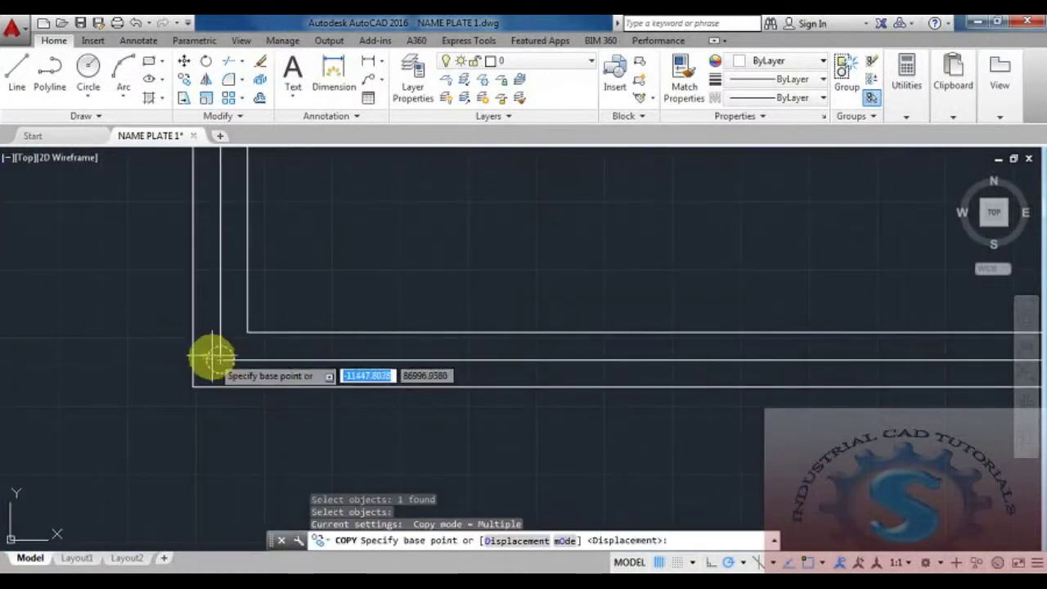
left_click(219, 359)
scroll(581, 369, "down", 5)
scroll(685, 384, "up", 4)
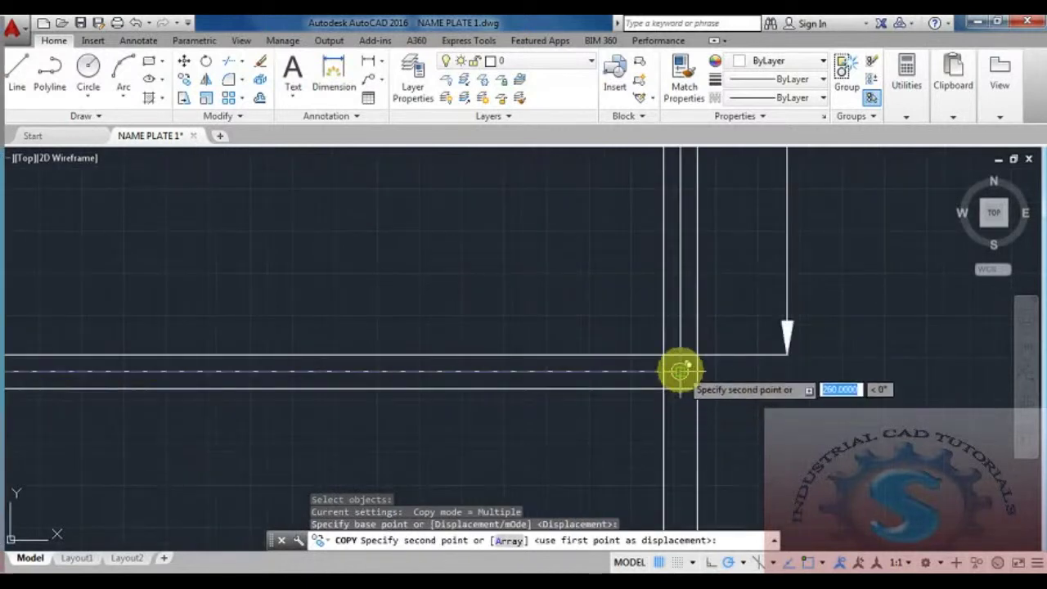
left_click(678, 368)
scroll(678, 369, "down", 5)
scroll(613, 420, "up", 2)
scroll(625, 233, "up", 3)
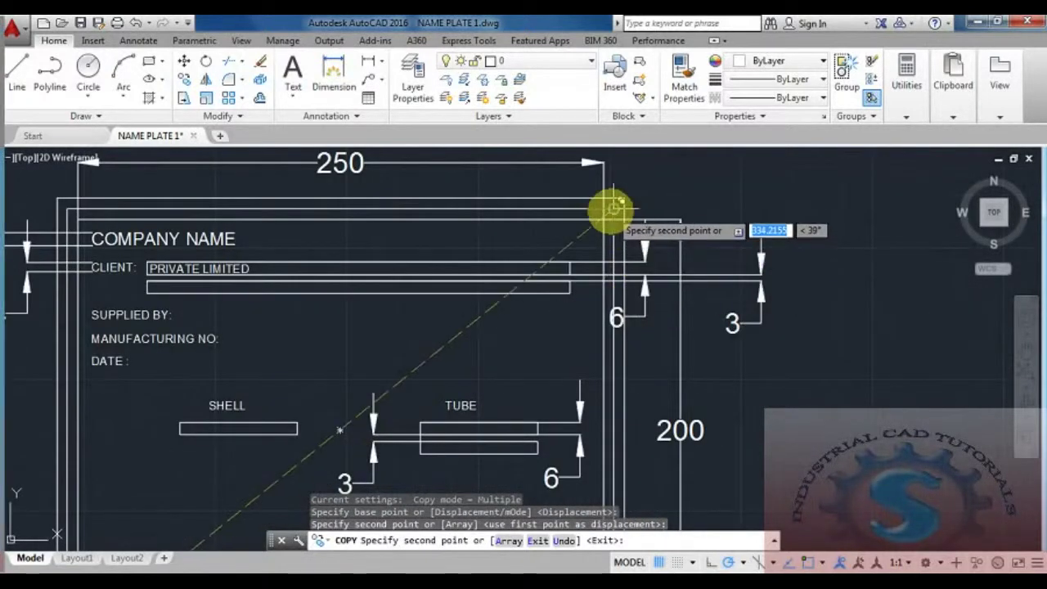
left_click(612, 215)
scroll(612, 216, "down", 5)
scroll(214, 290, "up", 4)
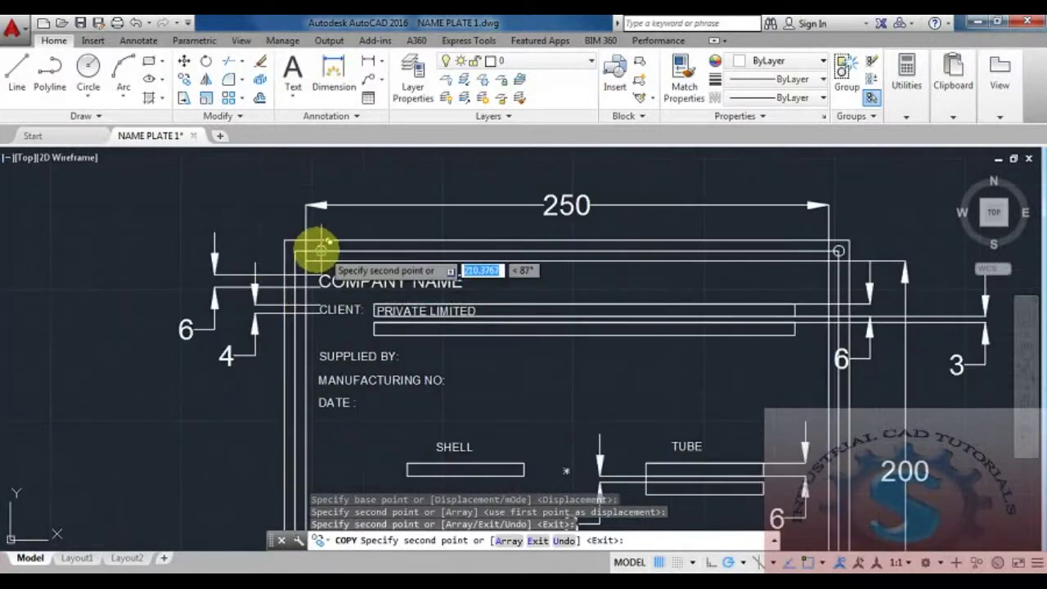
key("Escape")
Step: Delete the middle rectangle that runs through the four corner holes
scroll(450, 368, "down", 6)
scroll(450, 372, "up", 7)
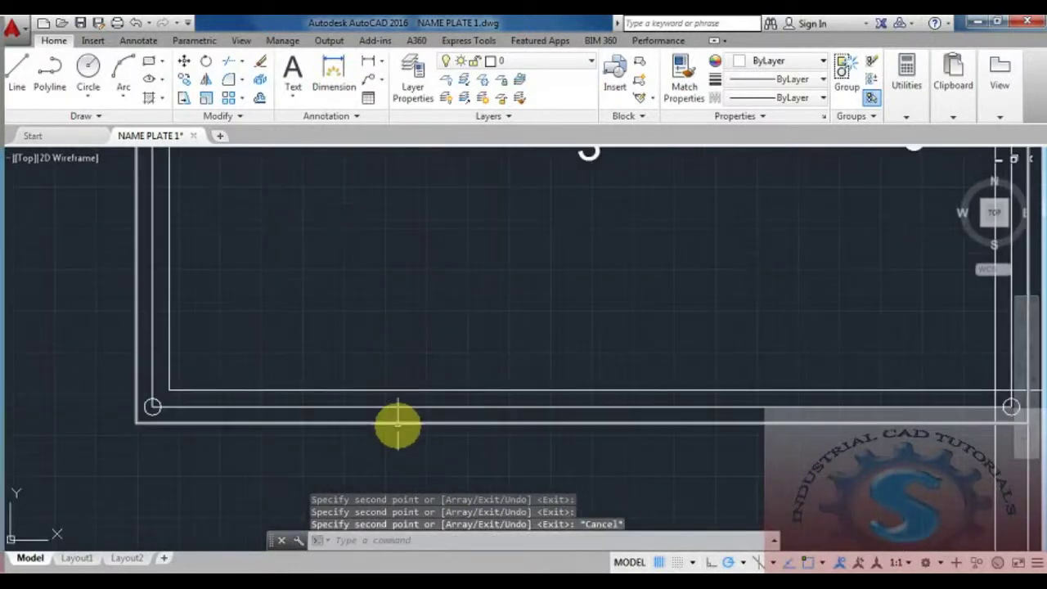
left_click(405, 407)
key("Delete")
Step: Add a diameter dimension to the lower-left corner hole, placed outside the plate's lower-left corner
scroll(409, 397, "down", 5)
scroll(405, 396, "up", 6)
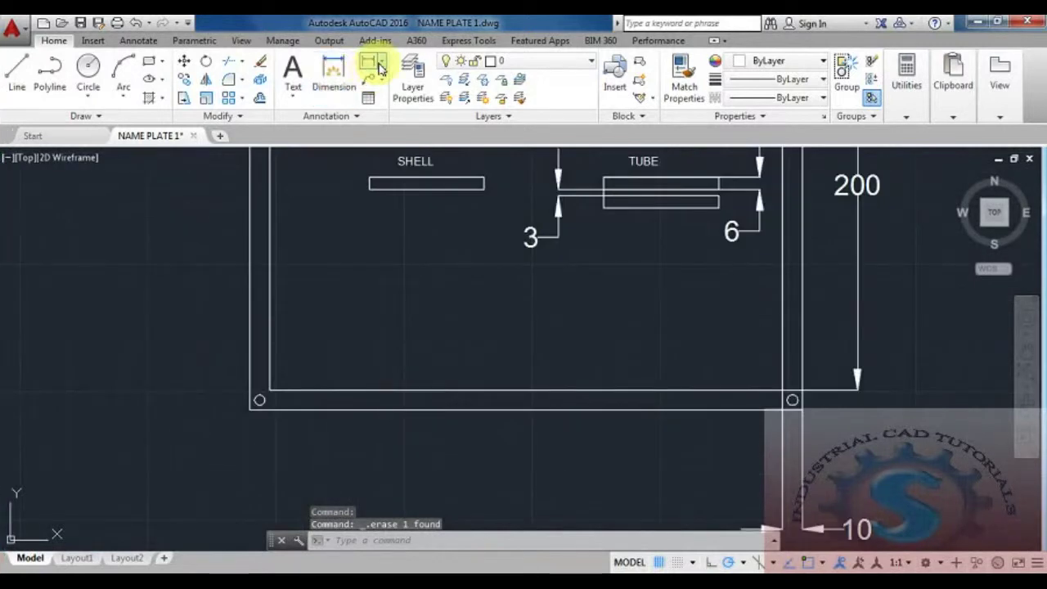
left_click(379, 67)
left_click(381, 236)
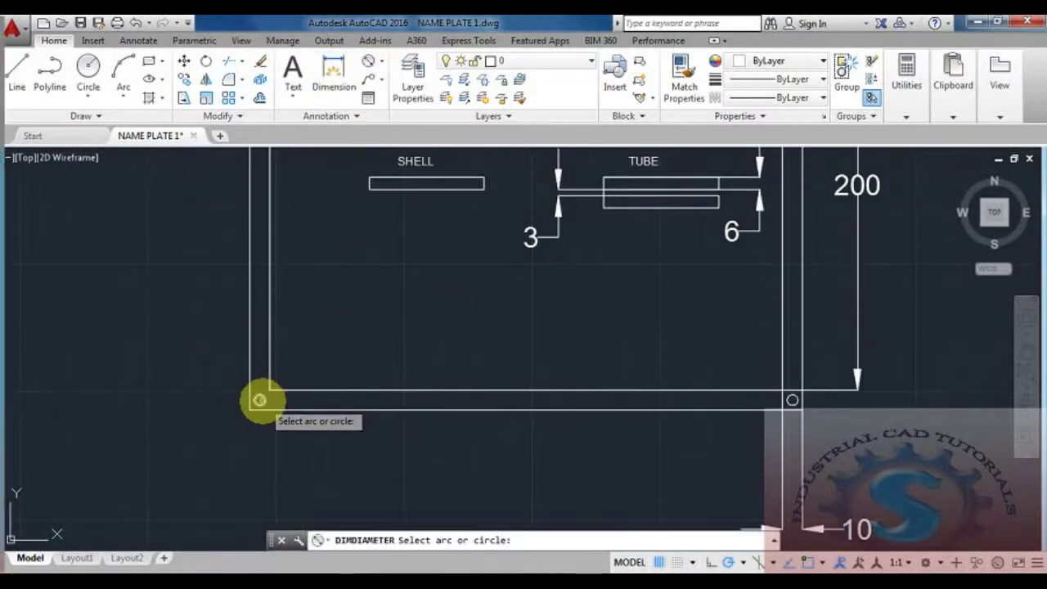
left_click(259, 400)
scroll(204, 393, "up", 4)
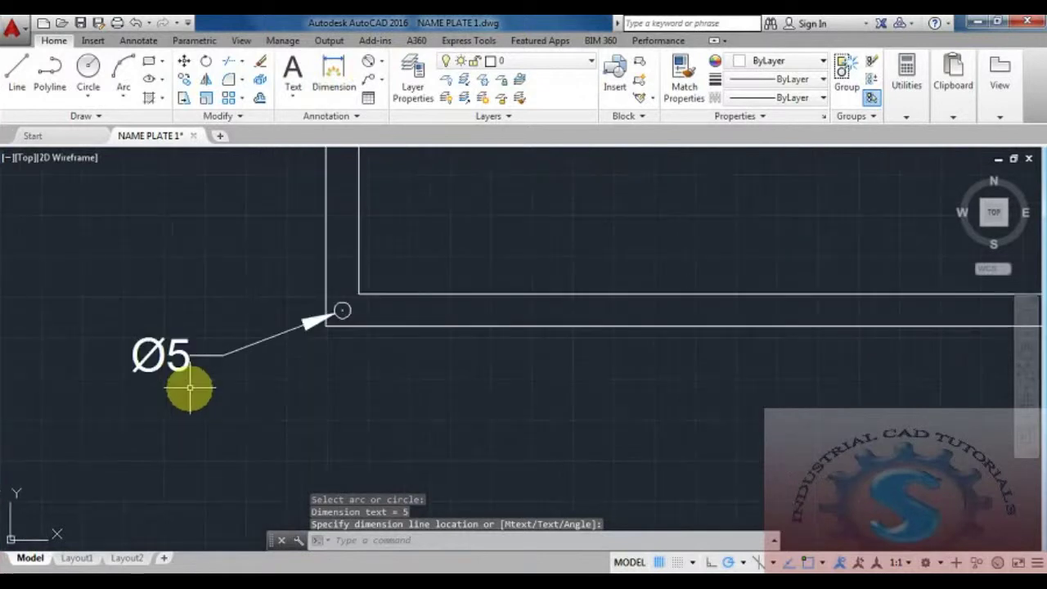
scroll(189, 391, "down", 4)
scroll(190, 391, "up", 4)
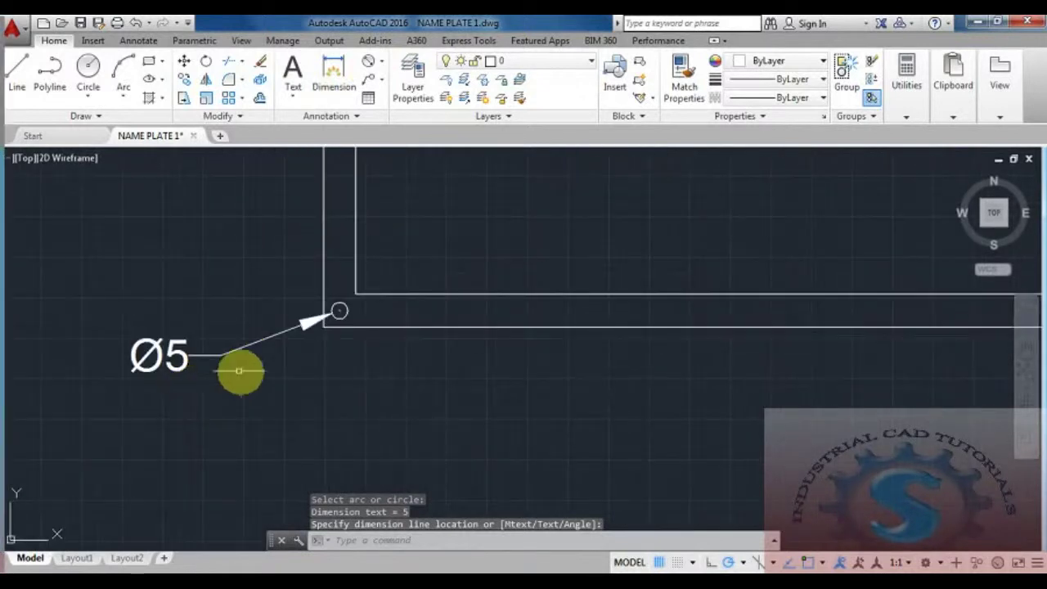
scroll(169, 379, "up", 1)
scroll(169, 379, "down", 5)
scroll(187, 373, "up", 3)
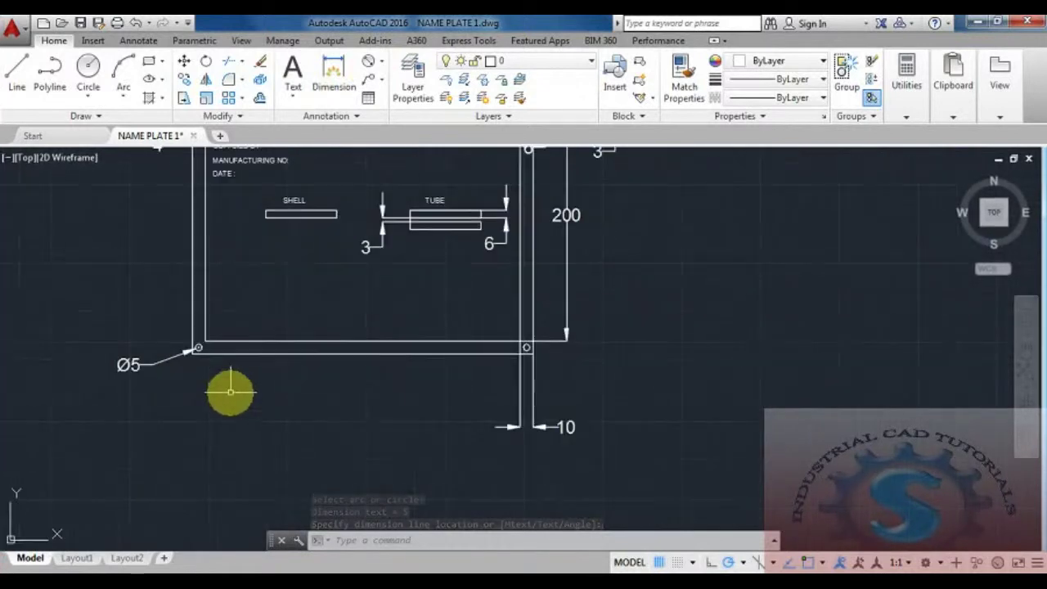
scroll(230, 392, "down", 4)
scroll(245, 425, "up", 4)
left_click(317, 419)
left_click(275, 398)
scroll(455, 418, "down", 2)
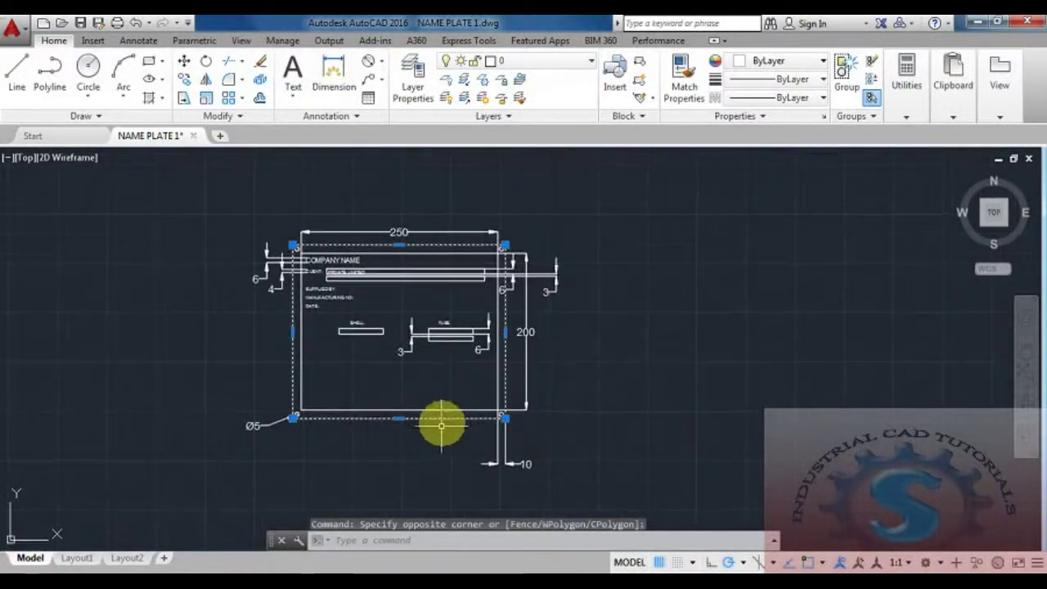
left_click(167, 229)
key("Escape")
key("Escape")
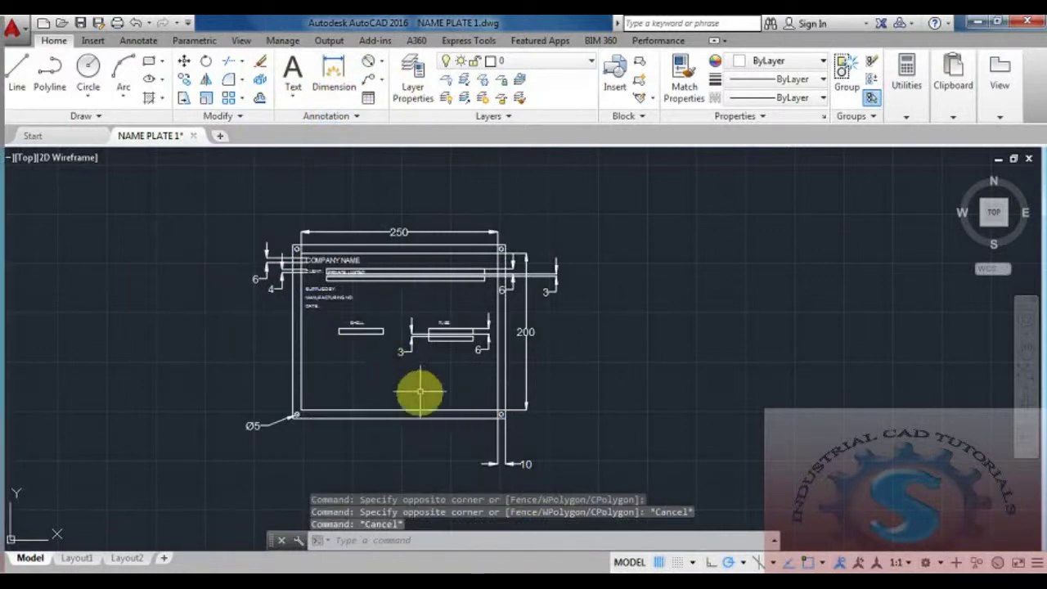
scroll(355, 362, "up", 2)
scroll(381, 355, "down", 2)
key("Escape")
key("Escape")
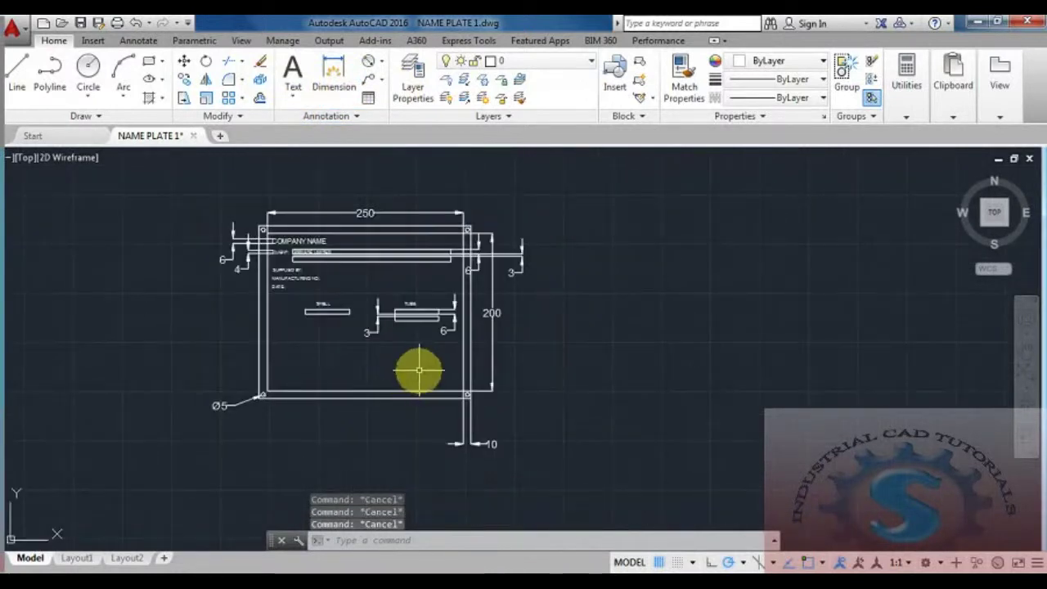
Step: Copy the COMPANY NAME text to just below the plate's lower edge
type("o")
key("Return")
scroll(422, 372, "up", 4)
left_click(281, 215)
key("Return")
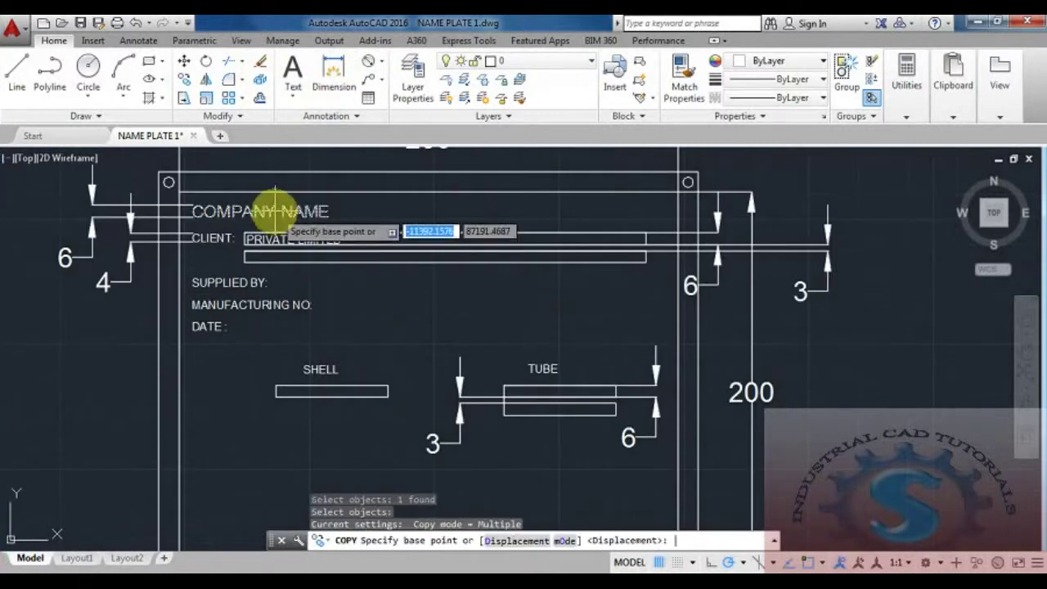
left_click(383, 374)
middle_click_drag(383, 372, 354, 187)
middle_click_drag(393, 397, 381, 314)
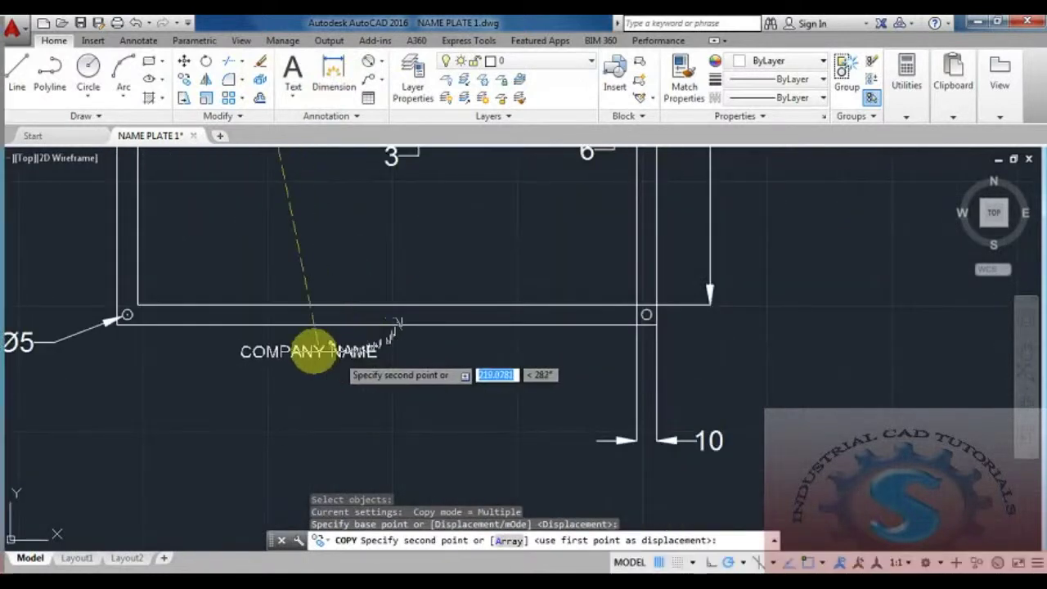
left_click(287, 347)
key("Escape")
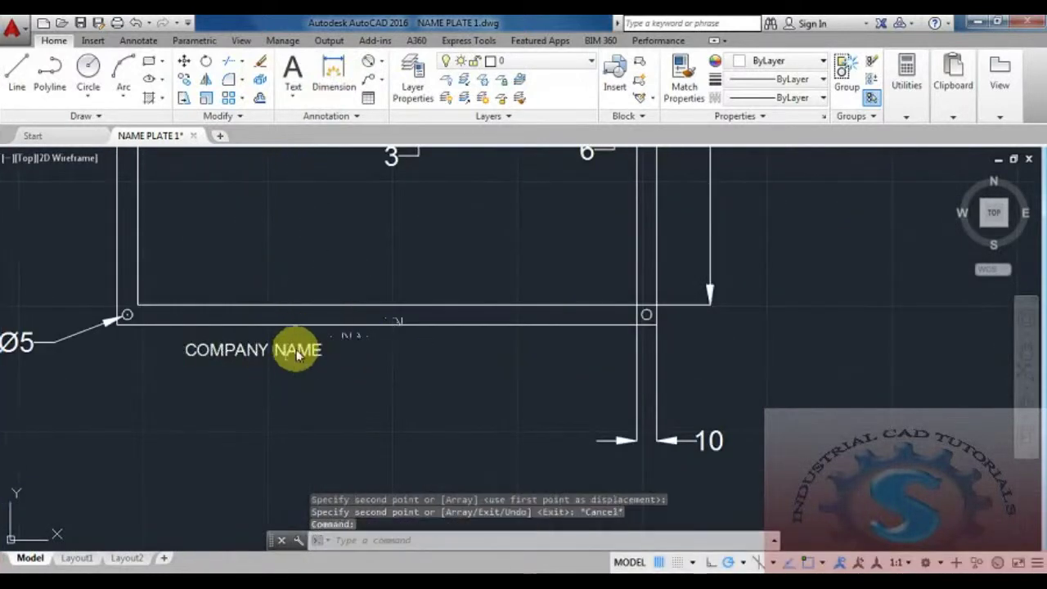
Step: Replace the wording of the copied text below the plate with "SIZE:" and delete that text
double_click(339, 350)
left_click_drag(339, 350, 164, 353)
type("SIX")
key("Left")
key("Delete")
type("ZE")
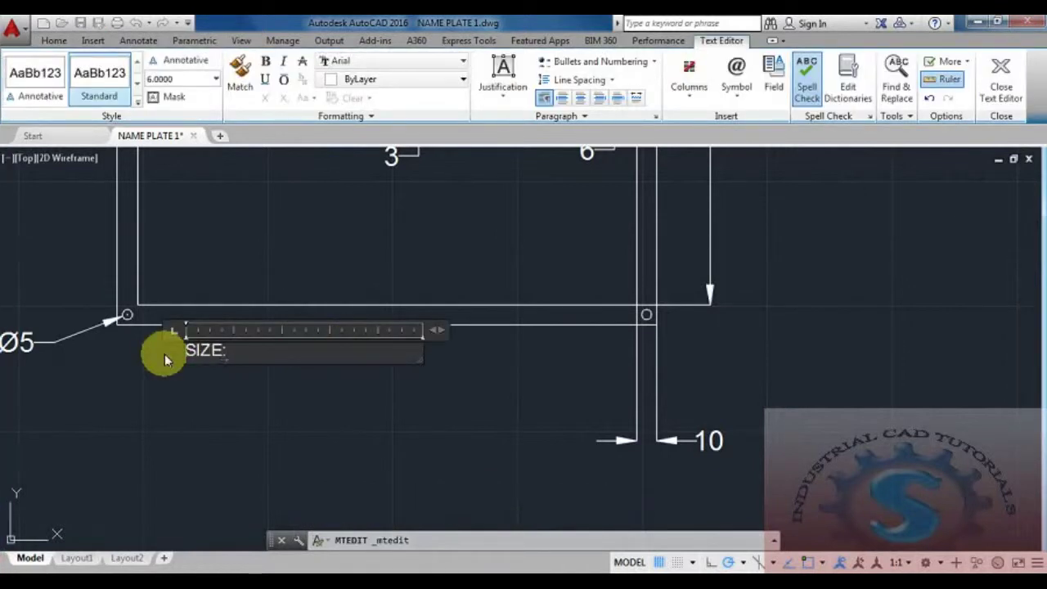
type(":")
key("Tab")
left_click(219, 410)
left_click(210, 355)
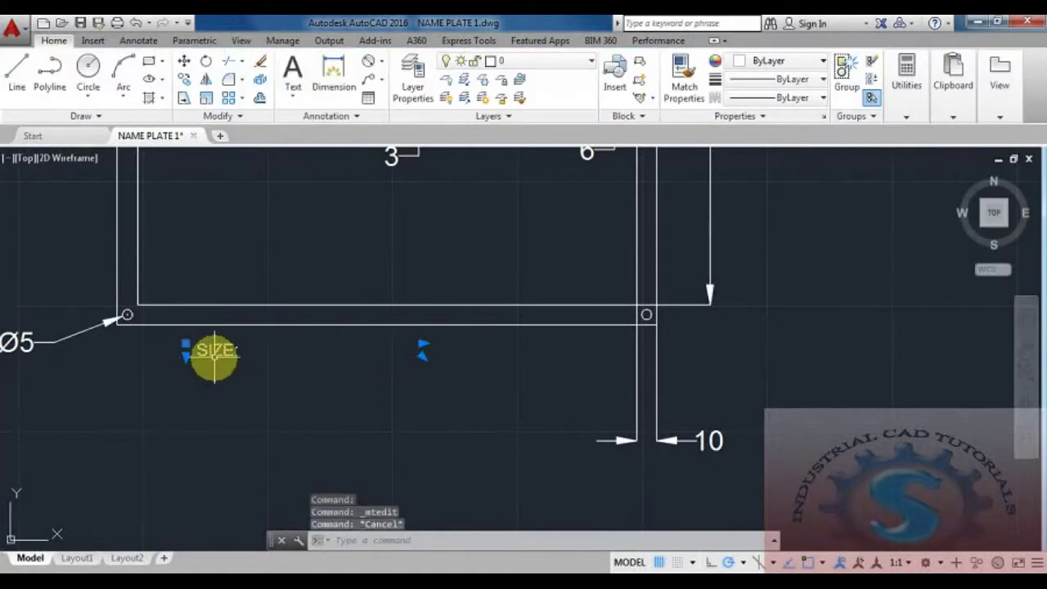
key("Delete")
Step: Copy the COMPANY NAME text by its left end to below the plate's outline, near the lower-left hole
scroll(341, 456, "down", 5)
scroll(360, 305, "up", 5)
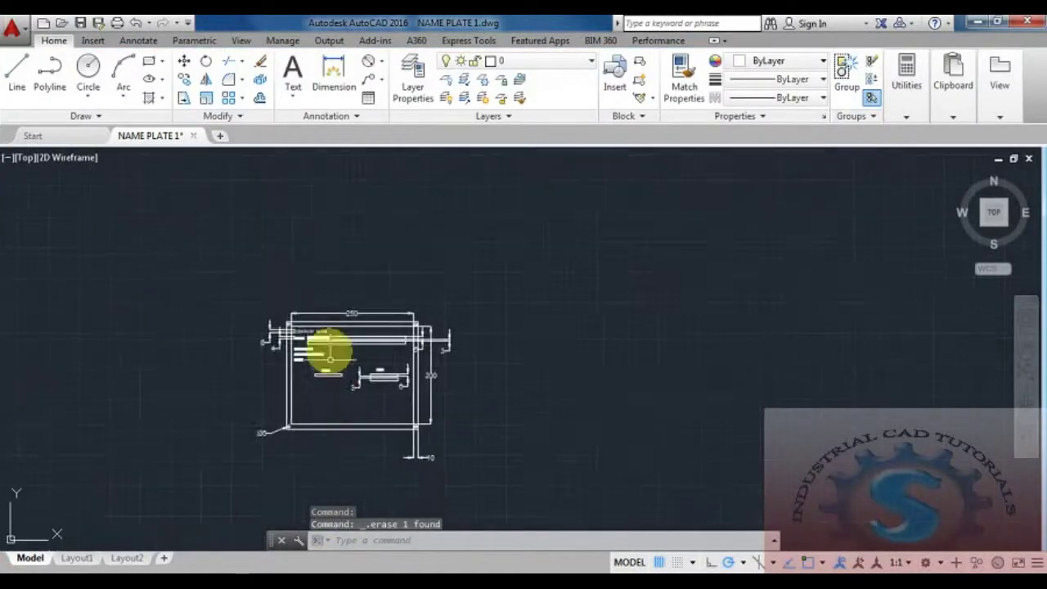
type("o")
key("Return")
left_click(275, 329)
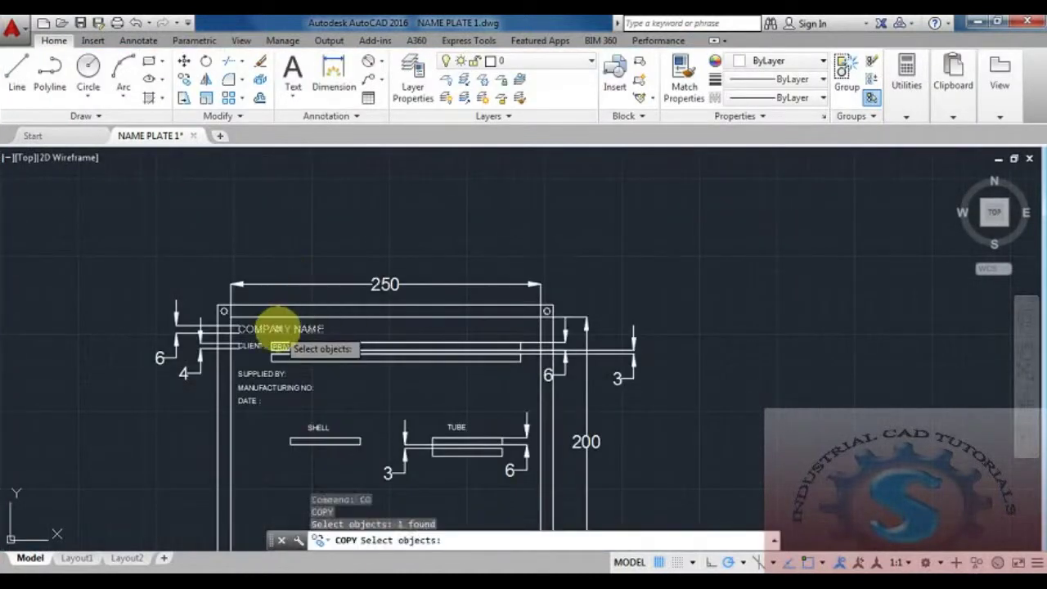
key("Return")
left_click(245, 329)
scroll(270, 385, "up", 3)
left_click(249, 316)
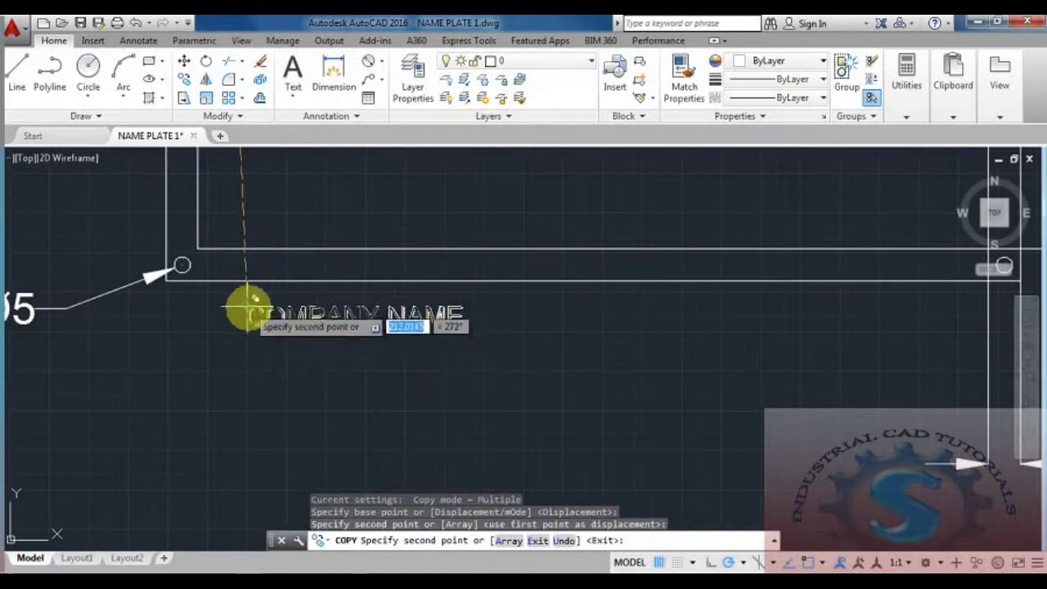
key("Escape")
Step: Replace the wording of the copied text with "SIZE:" and a tabbed "2"
double_click(315, 320)
left_click_drag(467, 316, 232, 321)
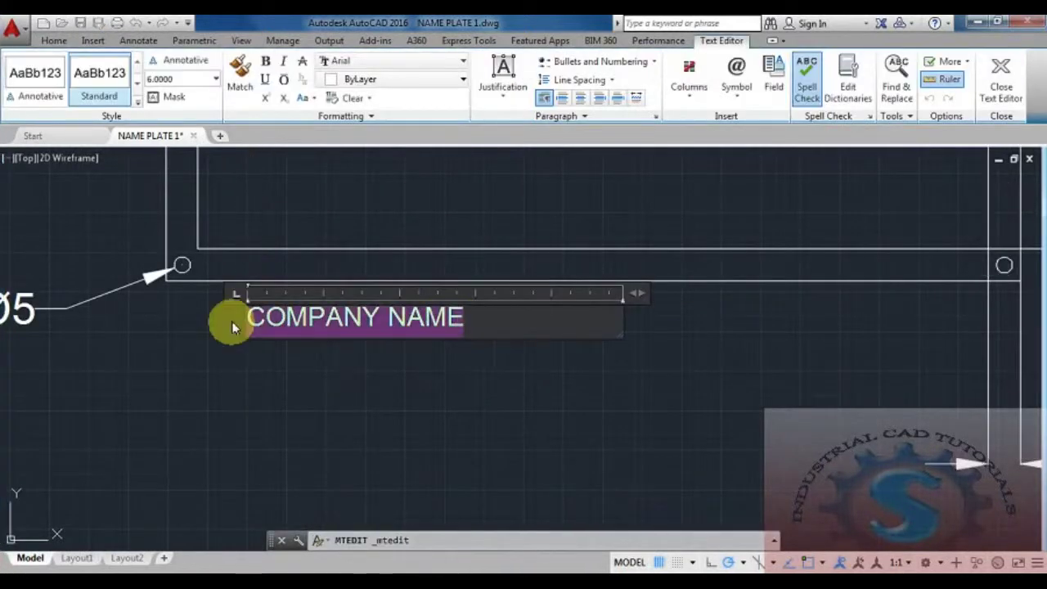
key("BackSpace")
type("SIZE:")
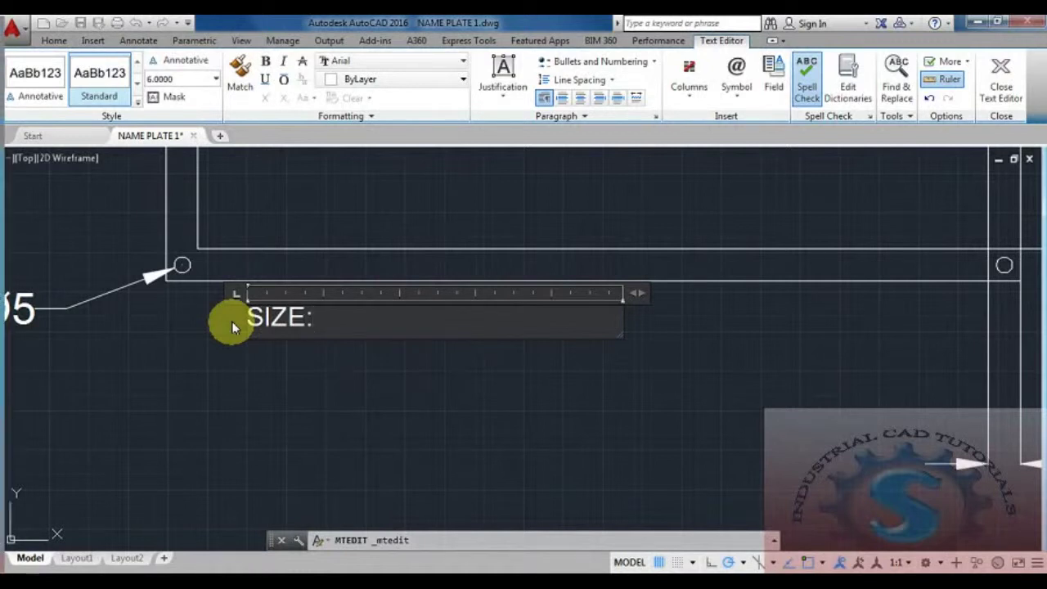
key("Tab")
type("2")
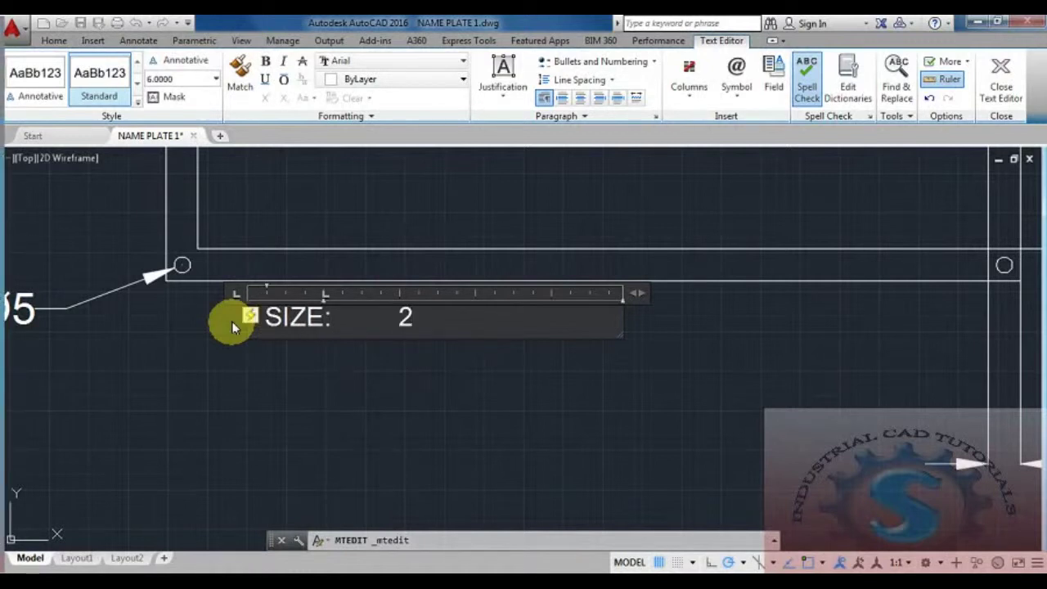
left_click(304, 357)
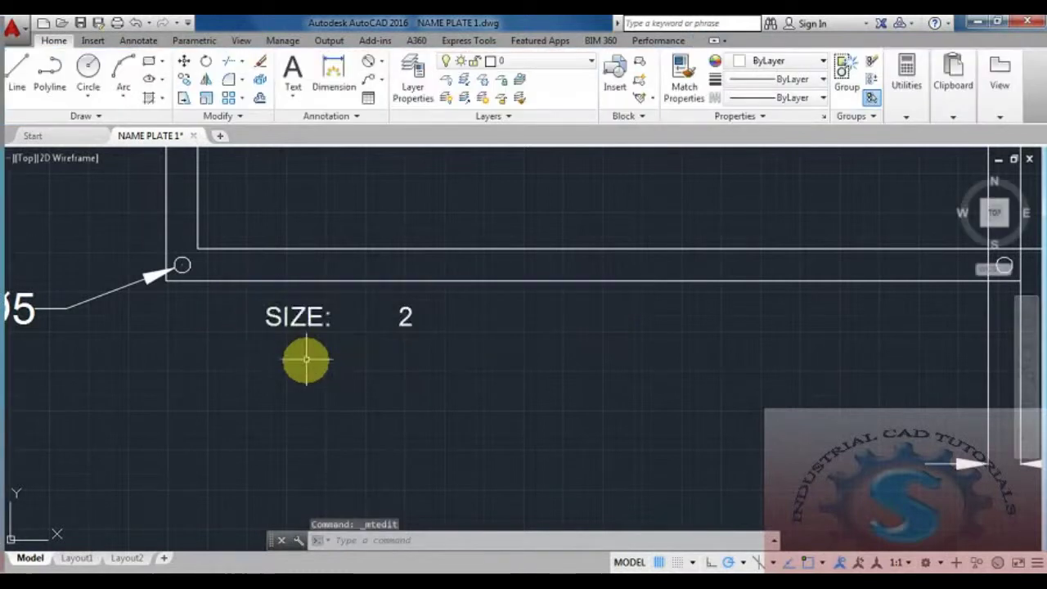
Step: Replace the wording of the text below the plate with "SIZE:250MM X 200 MM X 3 THK" and widen its text box to fit one line
double_click(299, 313)
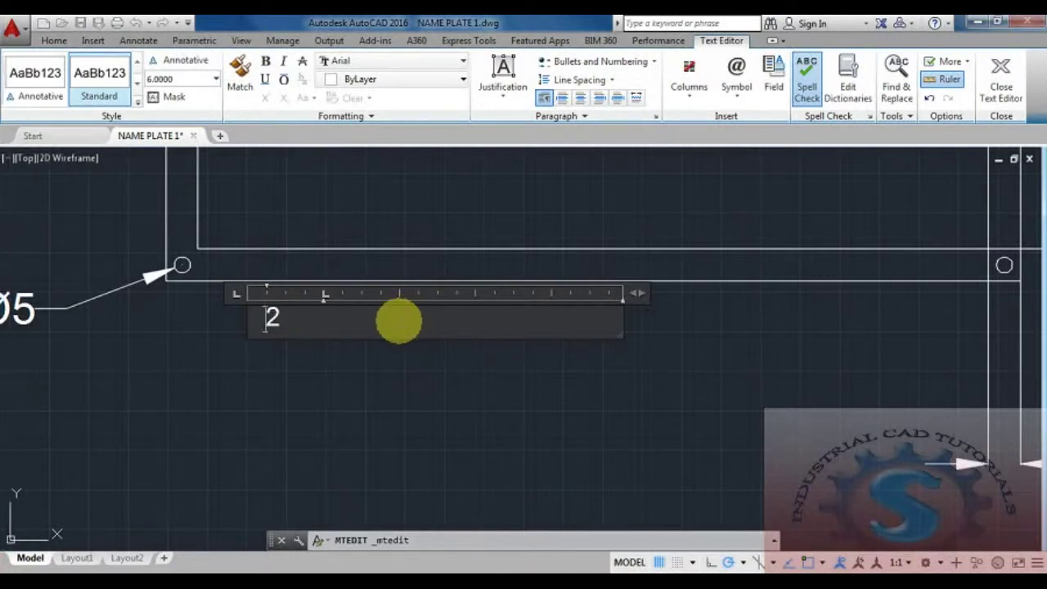
left_click(305, 333)
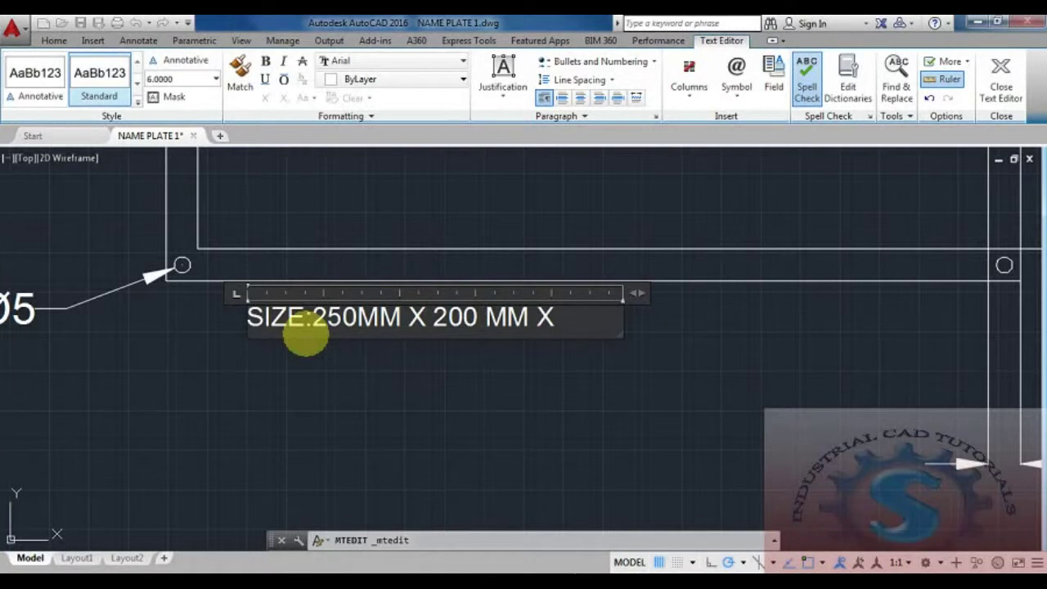
type("K")
key("BackSpace")
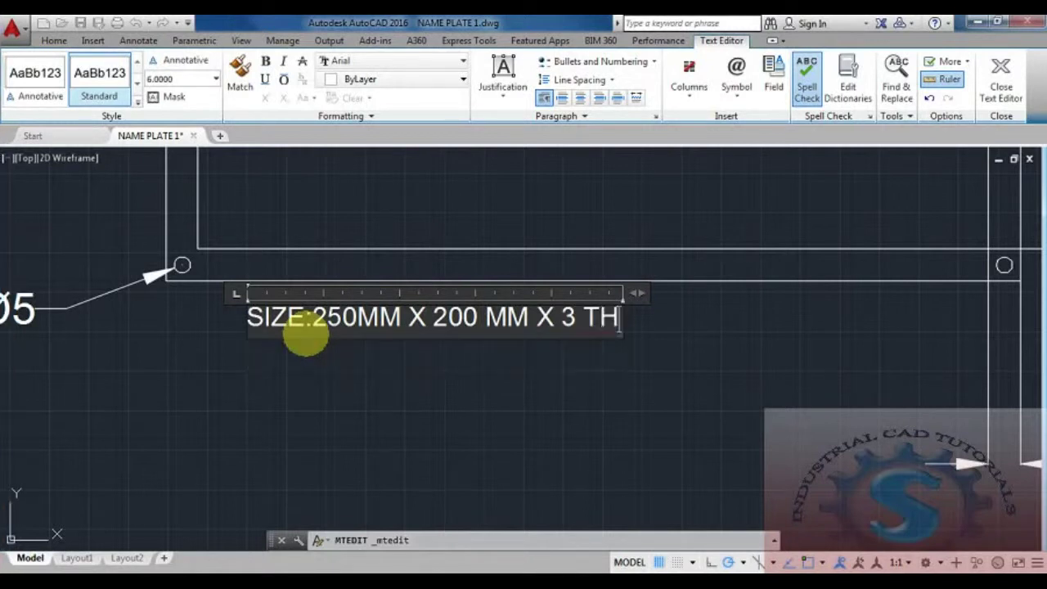
type("HK")
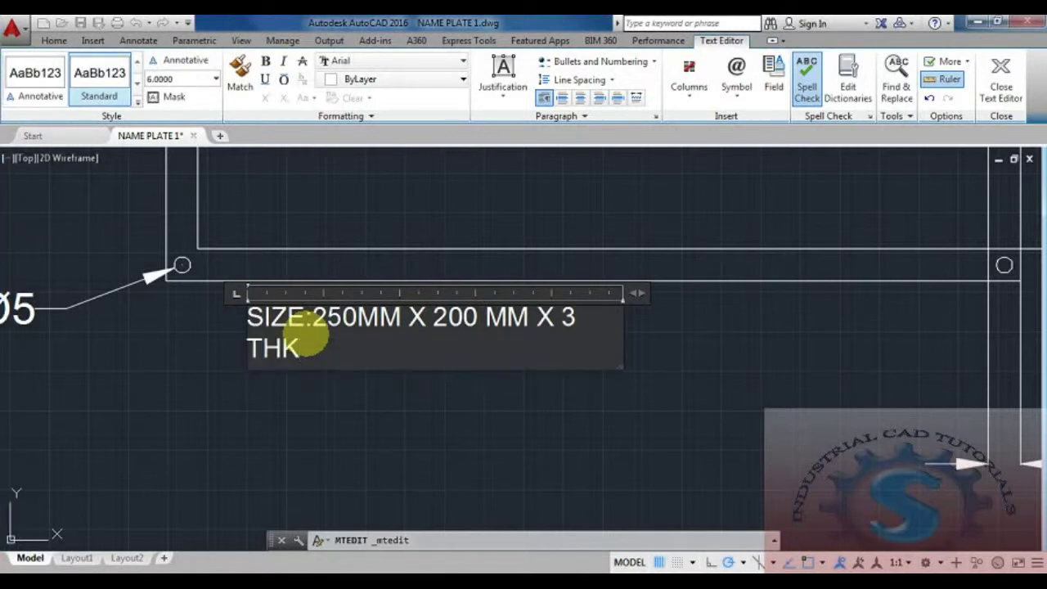
left_click_drag(661, 295, 990, 294)
left_click(636, 374)
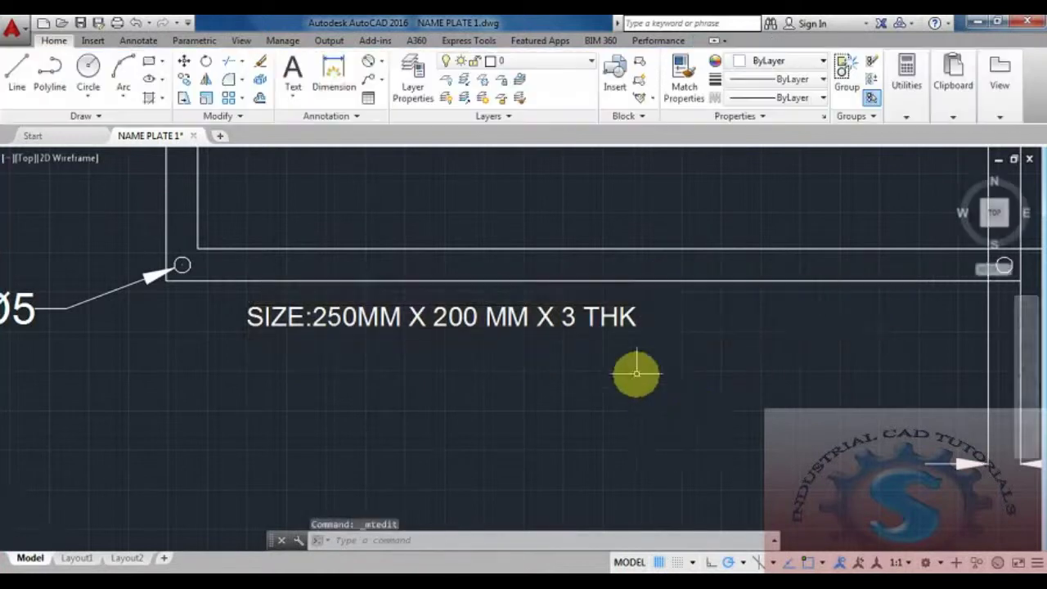
Step: Move the size note by its left end further right below the plate's lower edge, towards the plate's centre
scroll(454, 394, "down", 2)
key("Return")
left_click(409, 368)
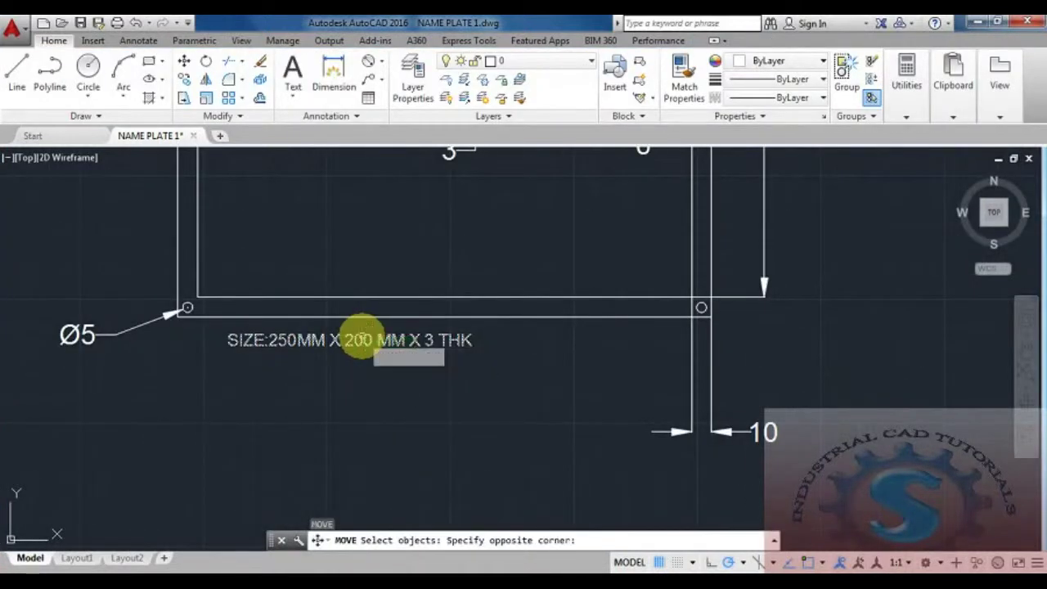
left_click(350, 327)
key("Return")
left_click(229, 339)
scroll(373, 339, "up", 2)
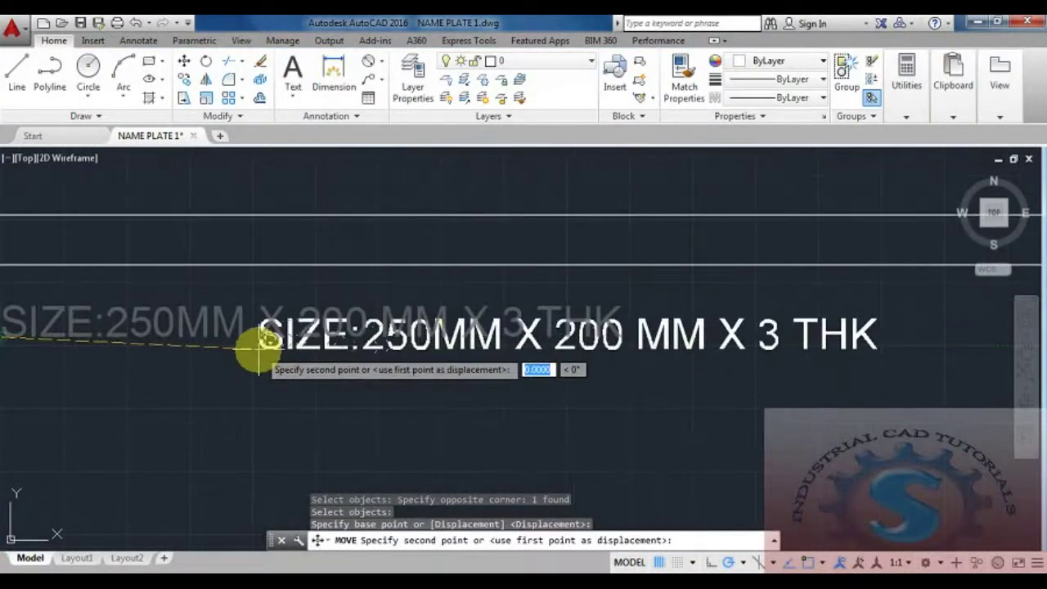
left_click(215, 334)
scroll(287, 384, "down", 4)
Step: Set the size note's text colour to cyan
left_click(396, 406)
left_click(366, 378)
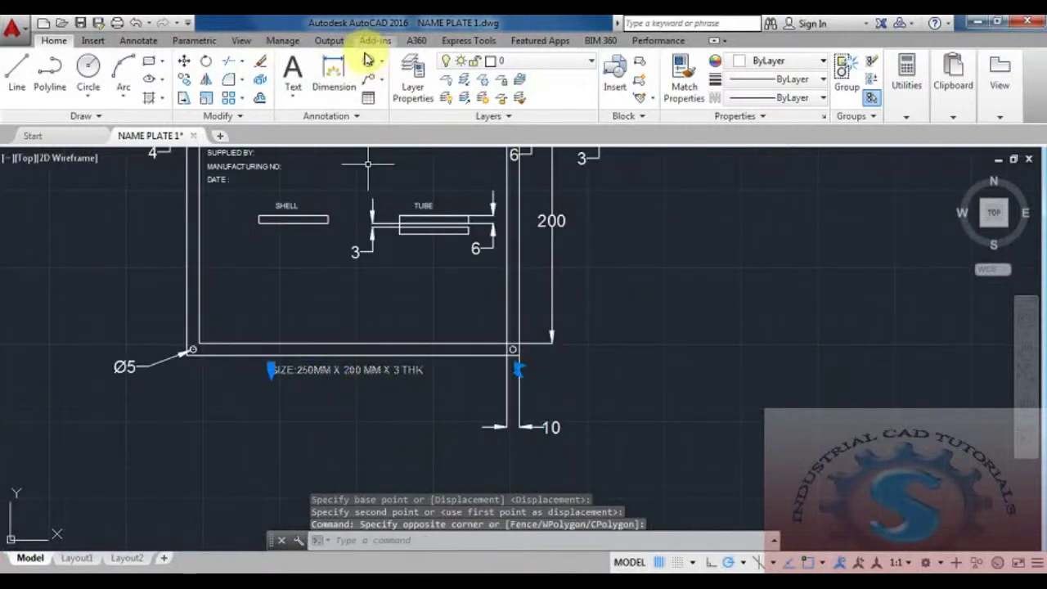
double_click(363, 374)
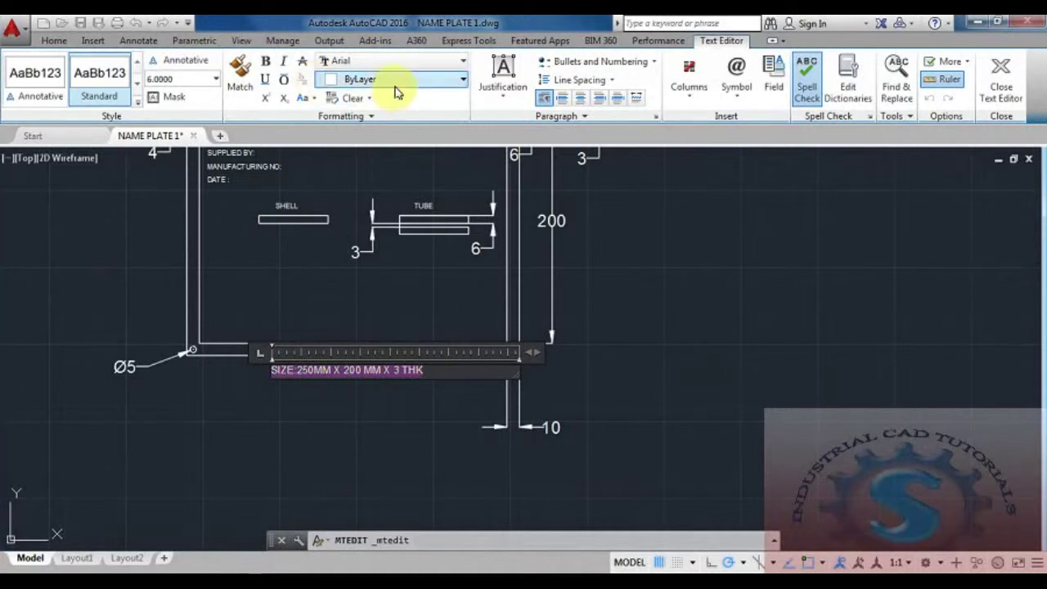
left_click(398, 80)
left_click(373, 233)
left_click(362, 420)
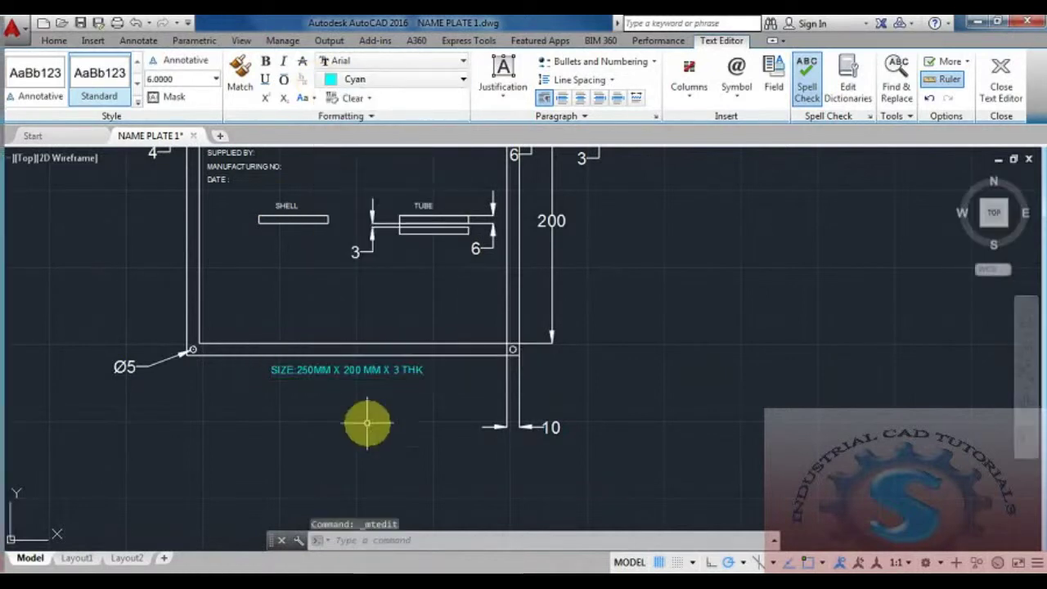
Step: Set the size note's text colour to yellow (248,215,49)
double_click(421, 370)
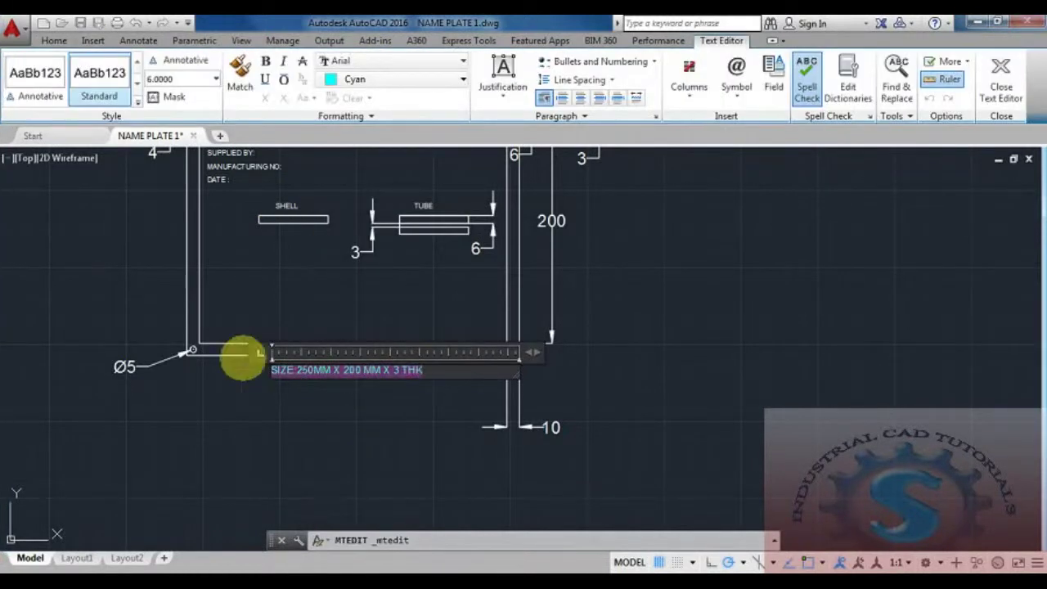
left_click(374, 82)
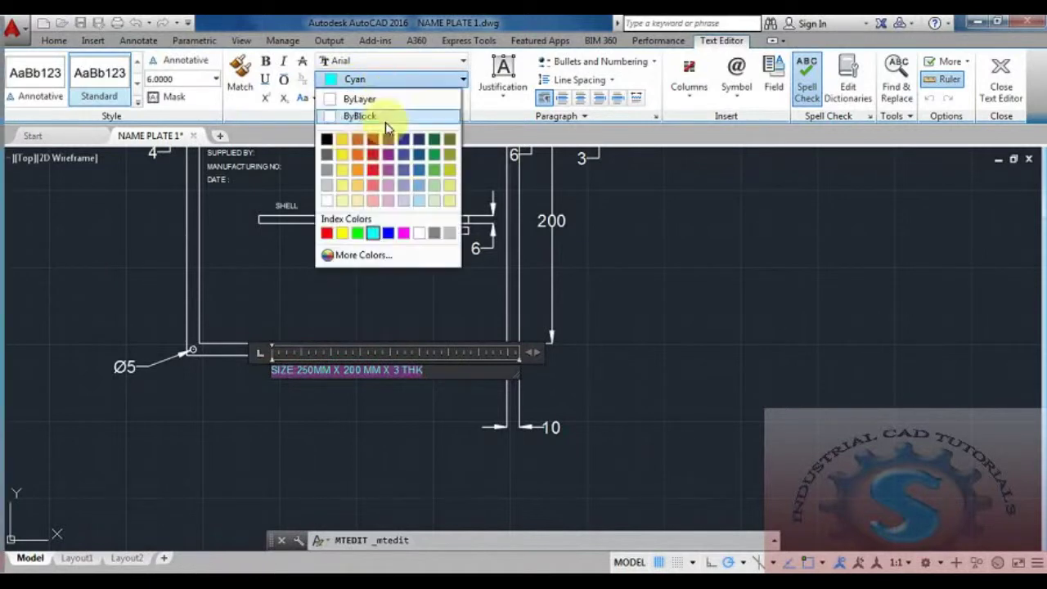
left_click(346, 139)
left_click(322, 448)
scroll(339, 369, "down", 4)
scroll(338, 374, "up", 3)
scroll(339, 374, "down", 2)
scroll(338, 374, "up", 1)
left_click(519, 492)
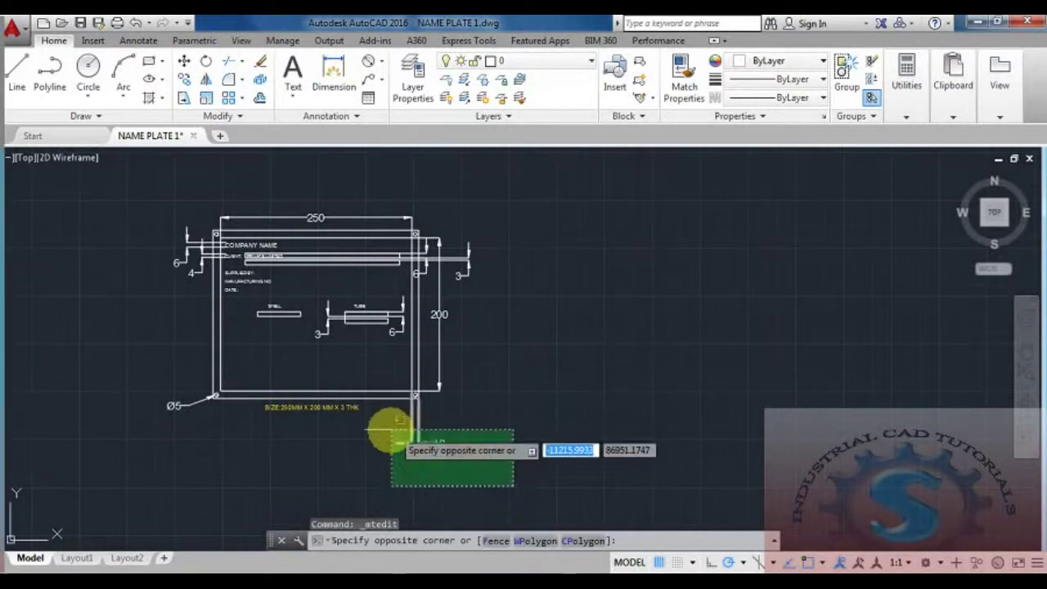
left_click(397, 421)
left_click(507, 333)
left_click(439, 222)
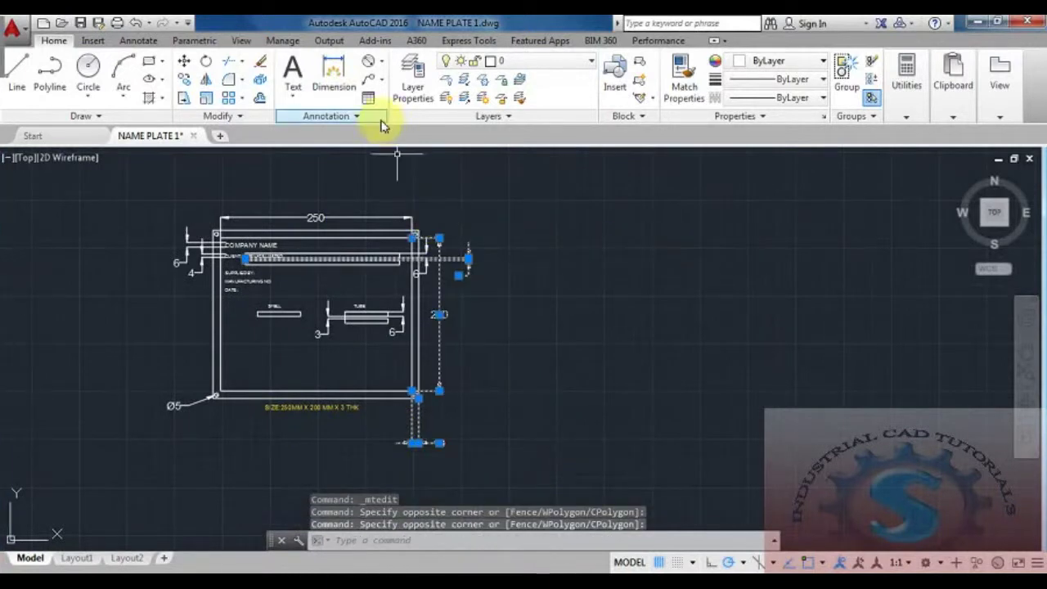
left_click(380, 61)
key("Escape")
key("Escape")
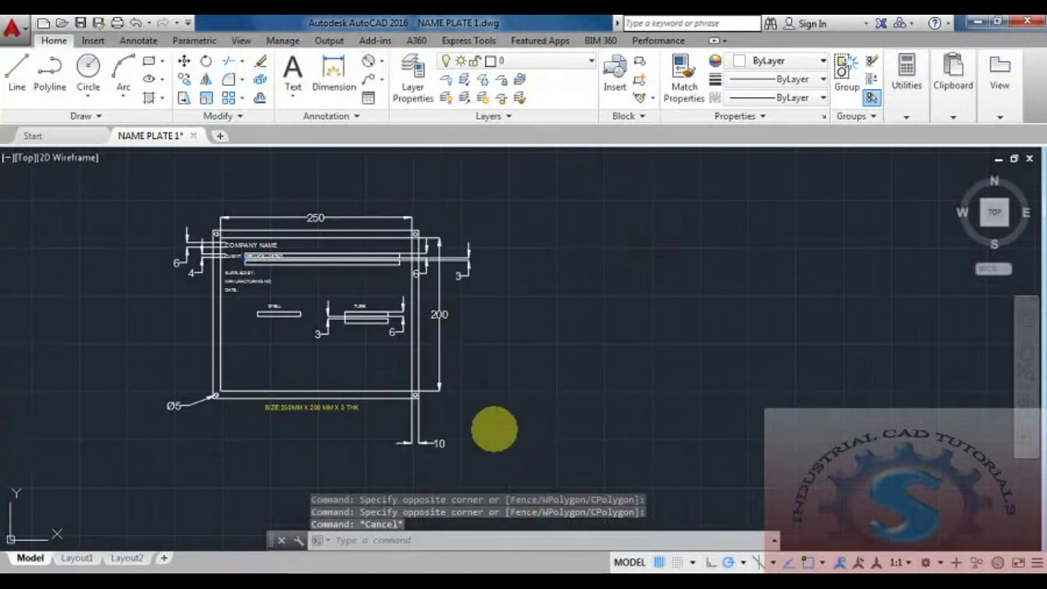
Step: Try to set the text height of the whole size note to 10.0
scroll(362, 416, "down", 2)
scroll(372, 404, "up", 6)
scroll(372, 404, "down", 3)
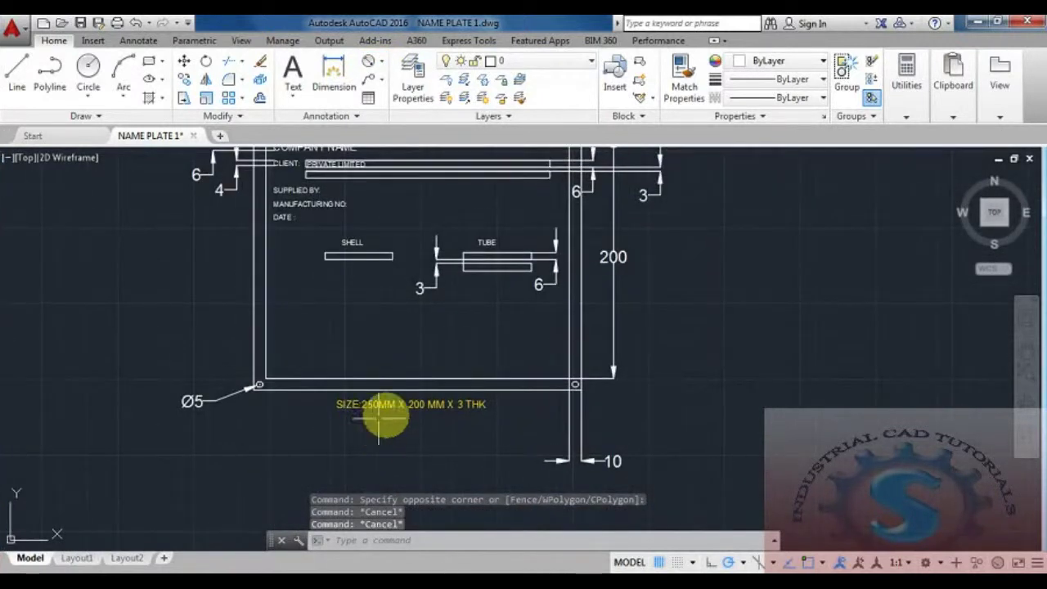
double_click(402, 403)
left_click_drag(506, 402, 284, 396)
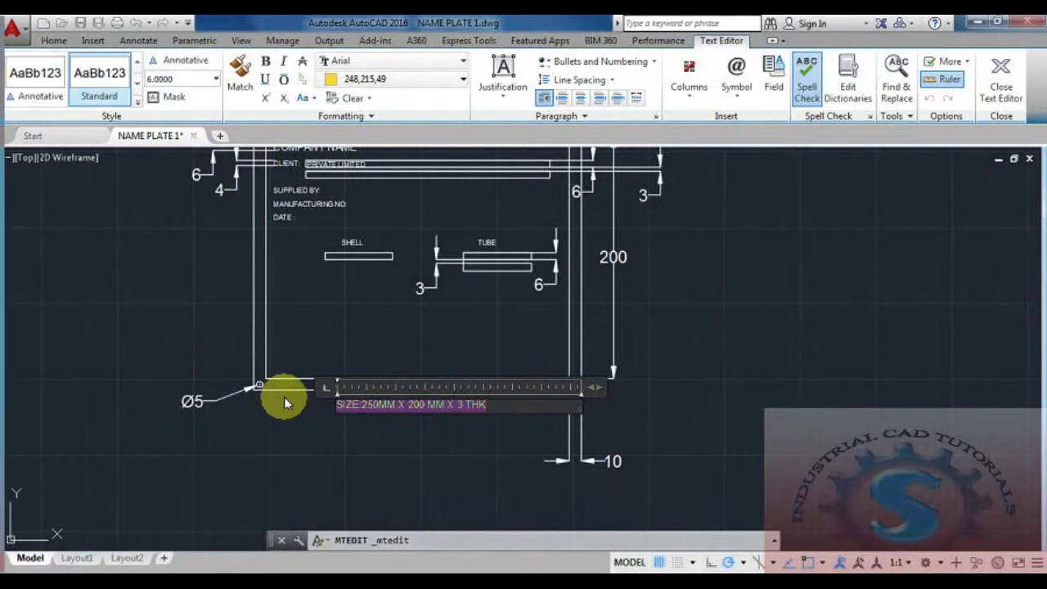
left_click(216, 78)
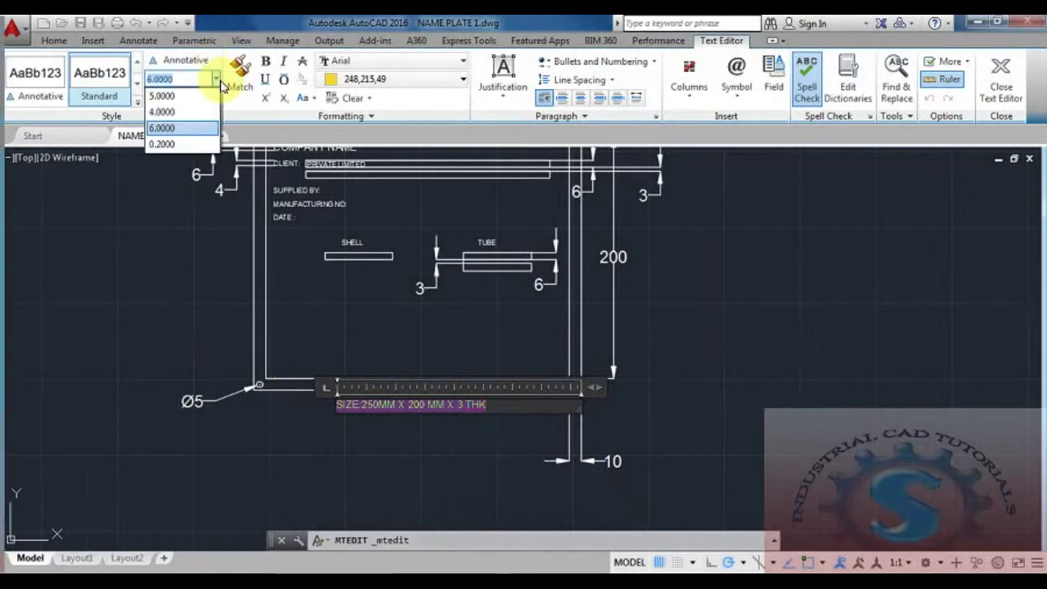
left_click(219, 80)
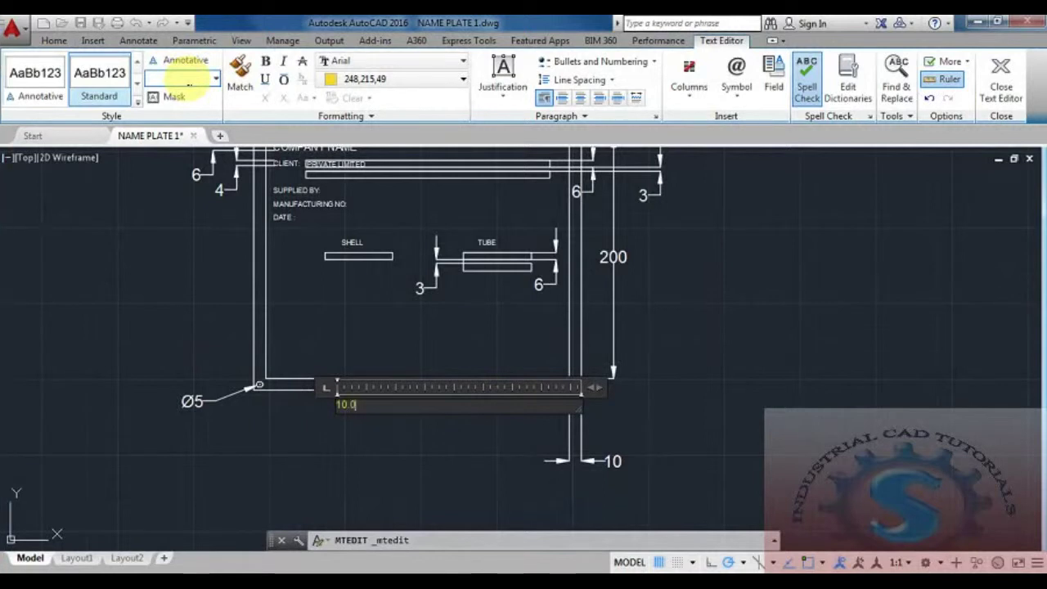
left_click(205, 444)
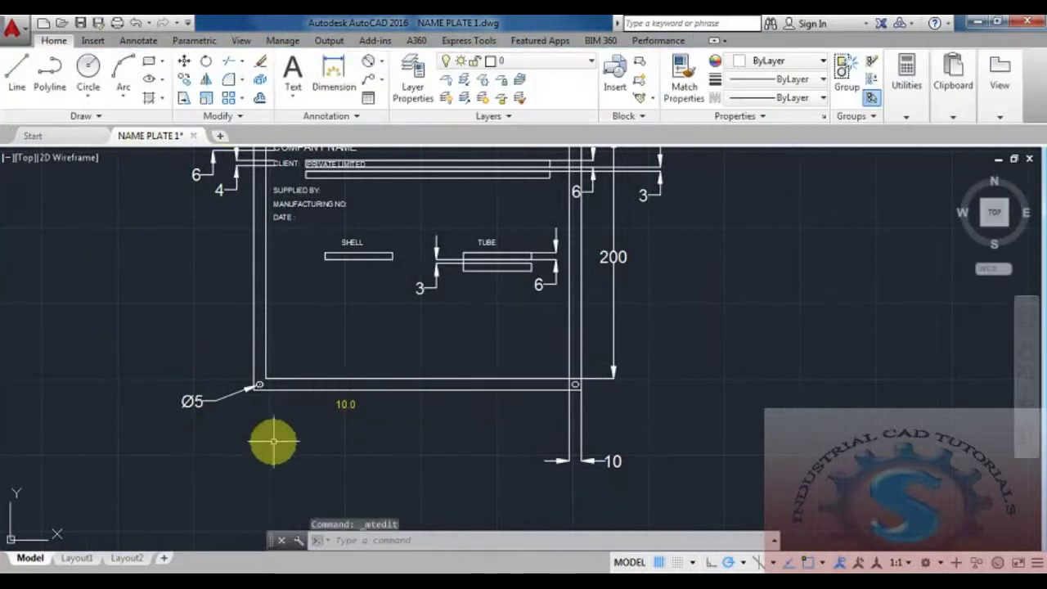
Step: Undo the last edit of the size note
key("ctrl+z")
left_click(234, 397)
key("Escape")
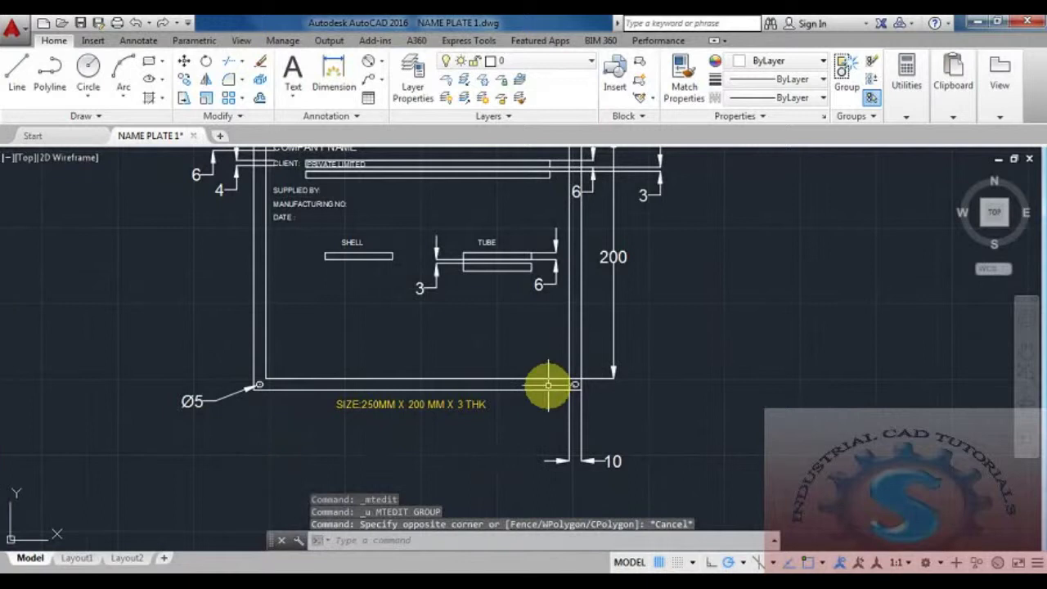
Step: Examine the plate's upper part, checking which labels and boxes already carry dimensions
scroll(548, 339, "down", 2)
scroll(548, 339, "up", 2)
mouse_move(515, 327)
middle_mouse_down()
mouse_move(498, 379)
mouse_move(505, 401)
middle_mouse_up()
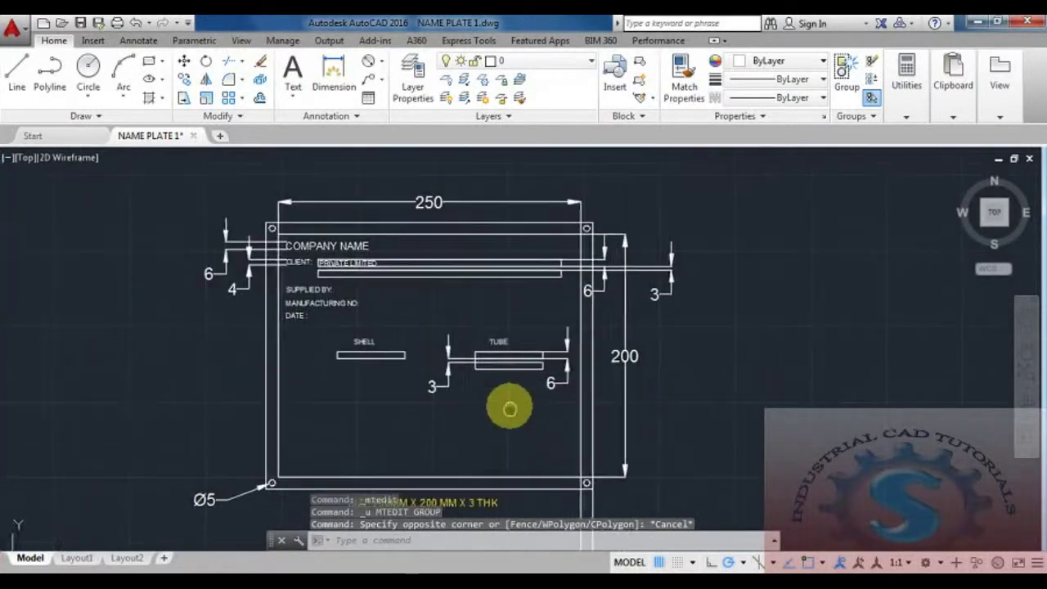
scroll(347, 293, "up", 3)
scroll(434, 335, "down", 2)
scroll(352, 298, "up", 2)
middle_click_drag(456, 281, 398, 321)
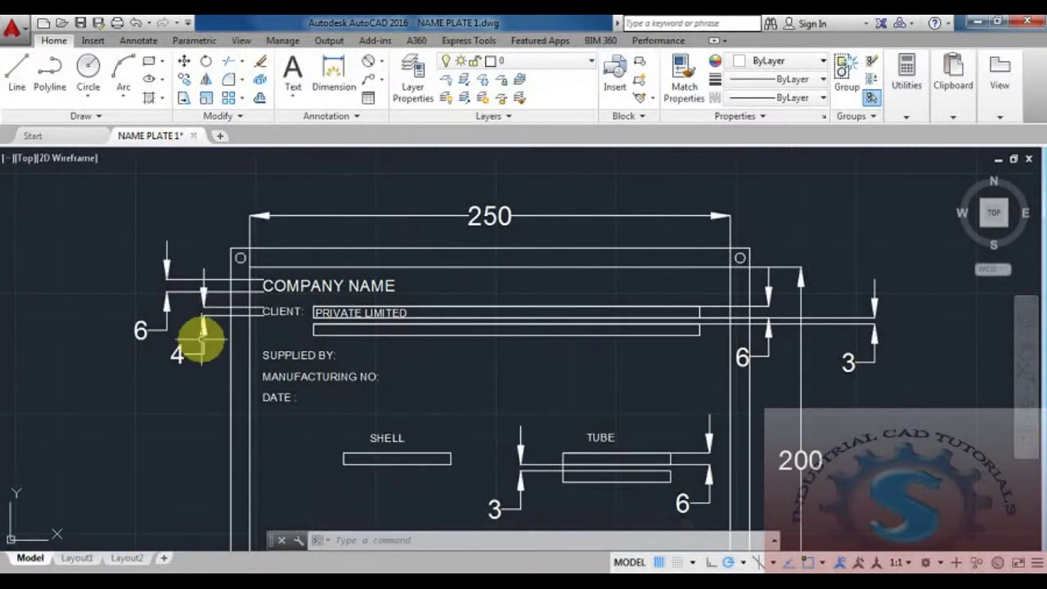
middle_click_drag(315, 366, 264, 309)
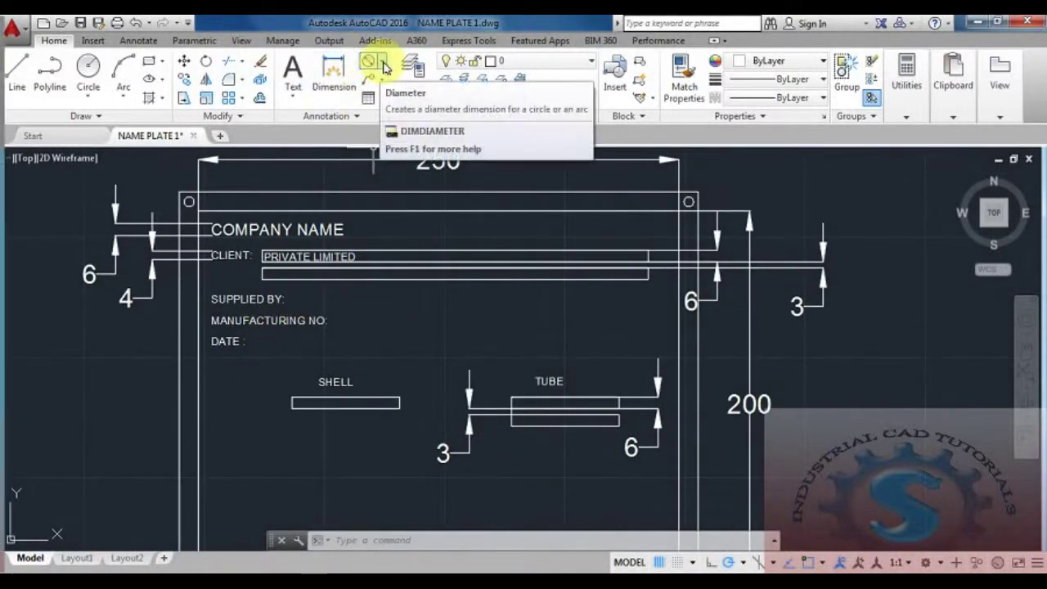
Step: Add a vertical linear dimension for the MANUFACTURING NO: text height, placed outside the plate's left edge
left_click(379, 61)
left_click(399, 89)
scroll(229, 315, "up", 4)
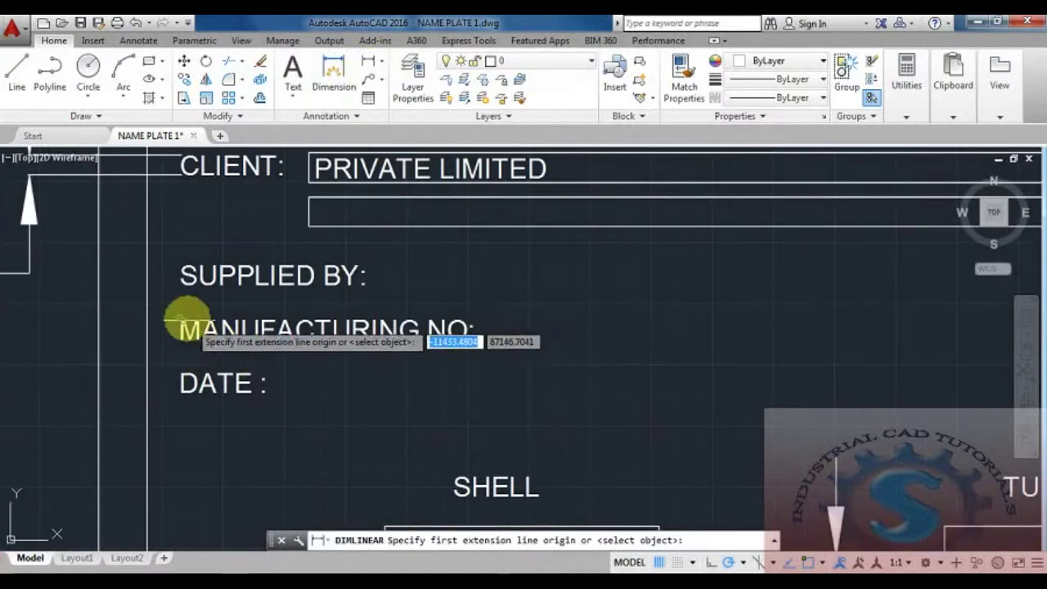
left_click(180, 344)
left_click(179, 344)
scroll(180, 344, "down", 4)
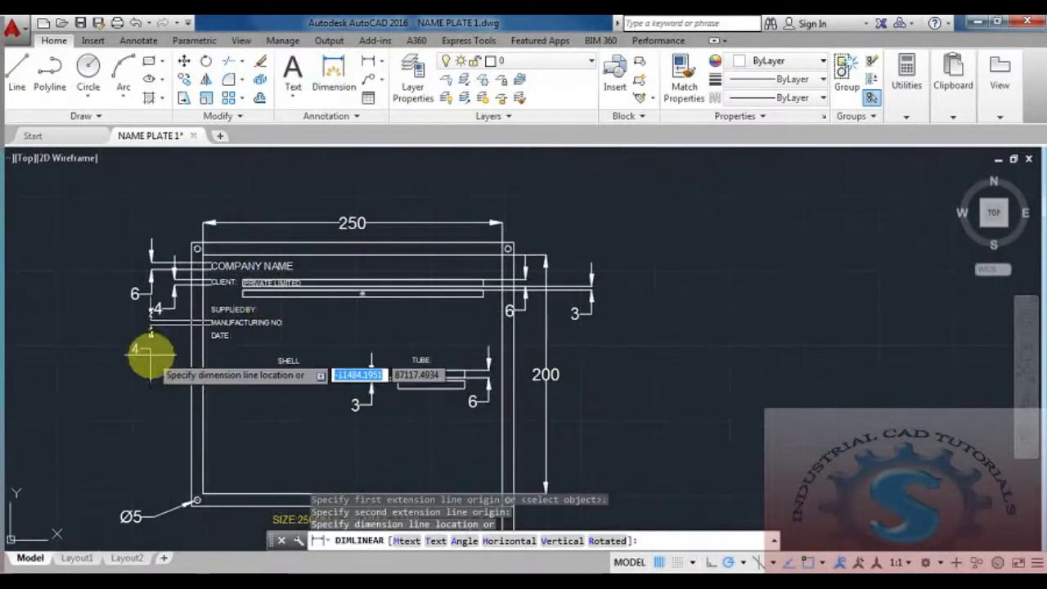
left_click(33, 335)
Step: Shift the 10-unit border dimension below the plate's lower-right corner closer to the plate's lower edge
middle_click_drag(351, 417, 439, 374)
scroll(425, 334, "down", 2)
mouse_move(426, 334)
middle_mouse_down()
mouse_move(500, 350)
mouse_move(474, 402)
mouse_move(463, 374)
middle_mouse_up()
scroll(493, 373, "up", 2)
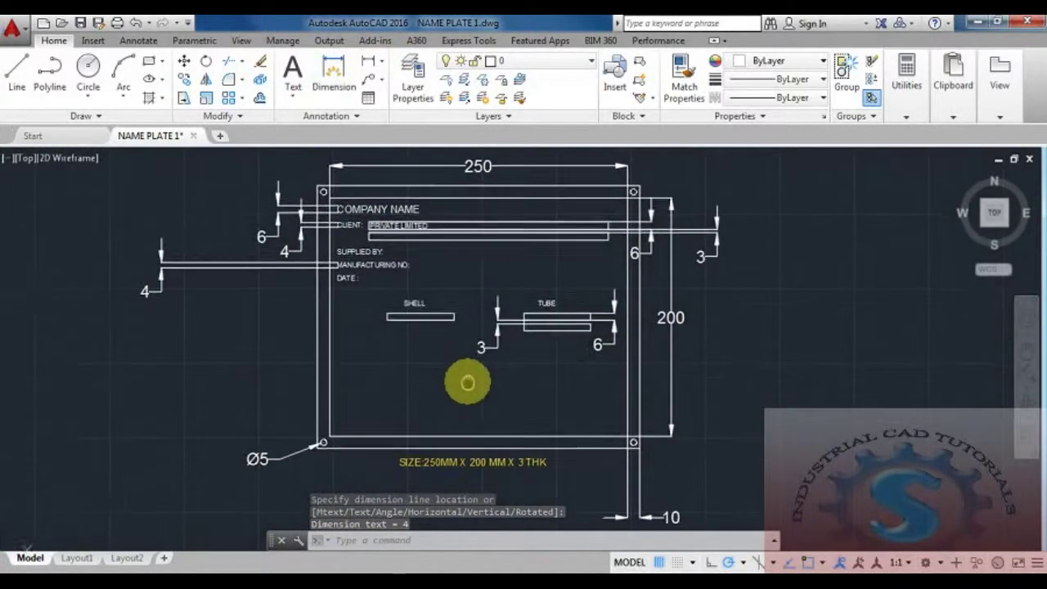
left_click(646, 516)
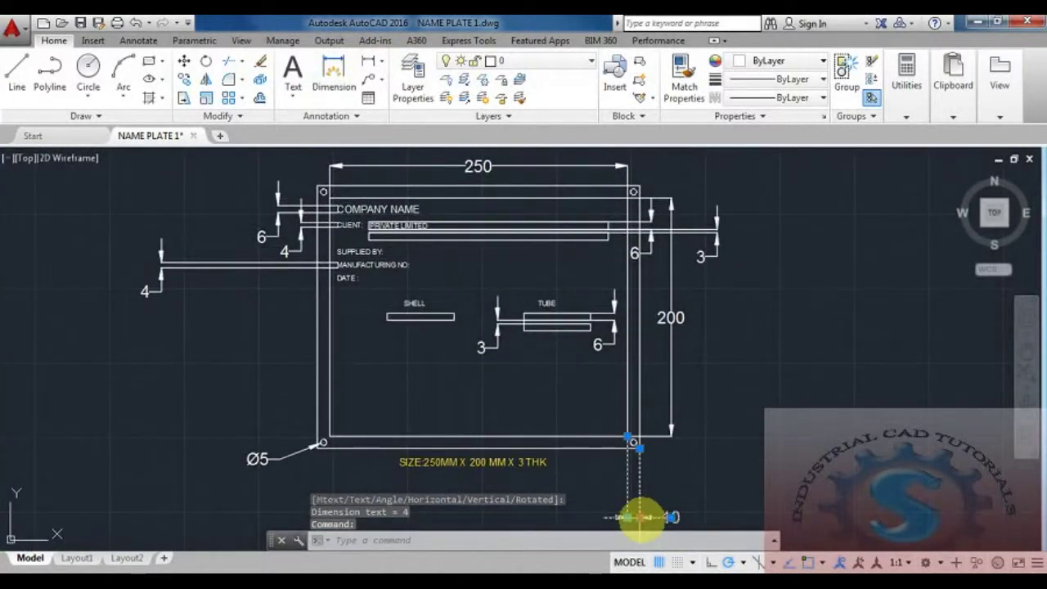
left_click(642, 517)
left_click(748, 395)
mouse_move(760, 351)
middle_mouse_down()
mouse_move(736, 355)
mouse_move(750, 346)
mouse_move(752, 360)
middle_mouse_up()
scroll(752, 360, "down", 2)
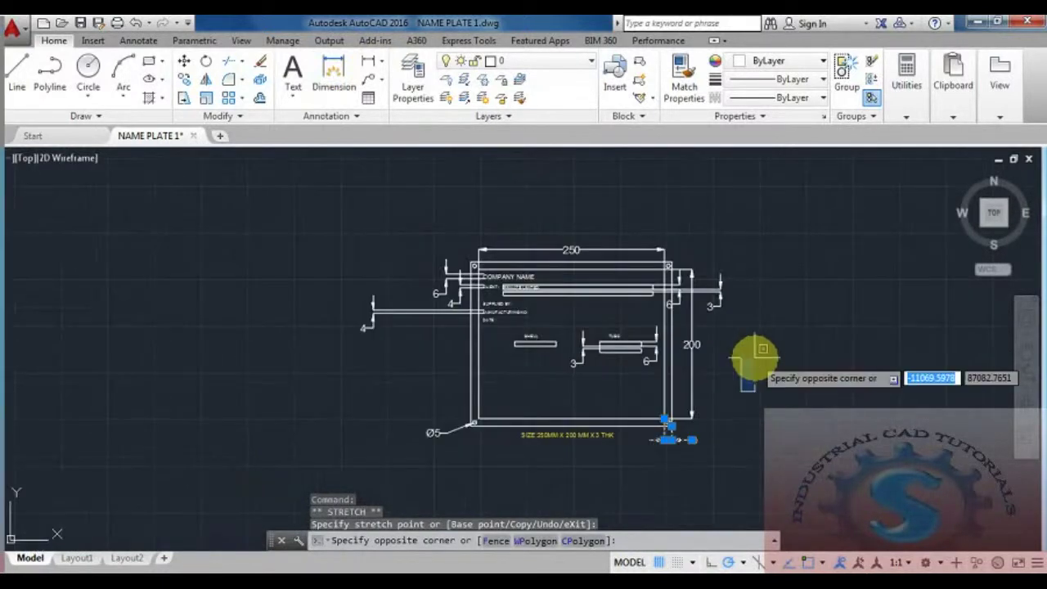
scroll(731, 378, "up", 2)
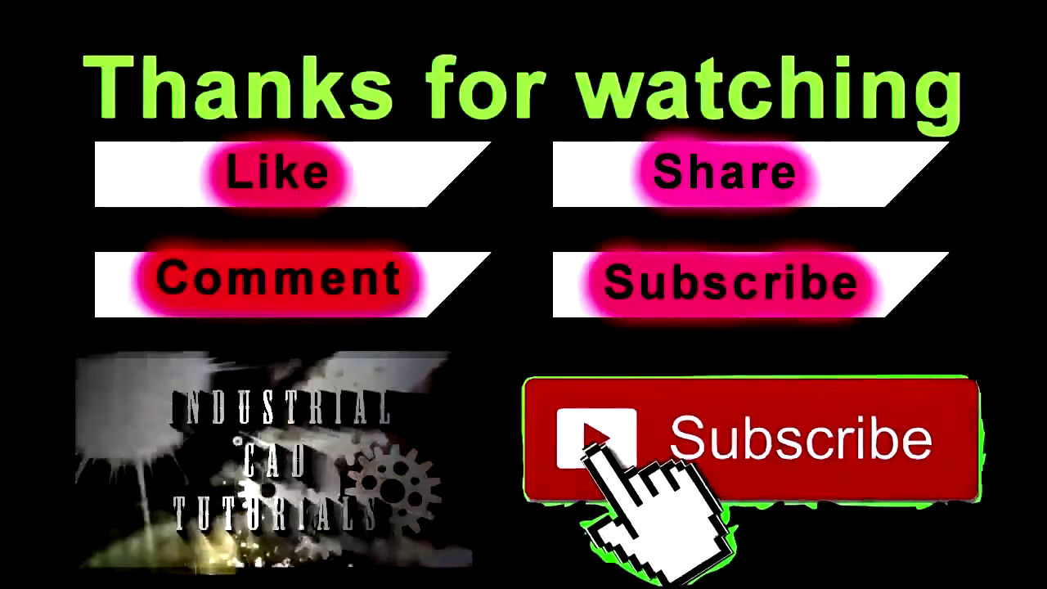